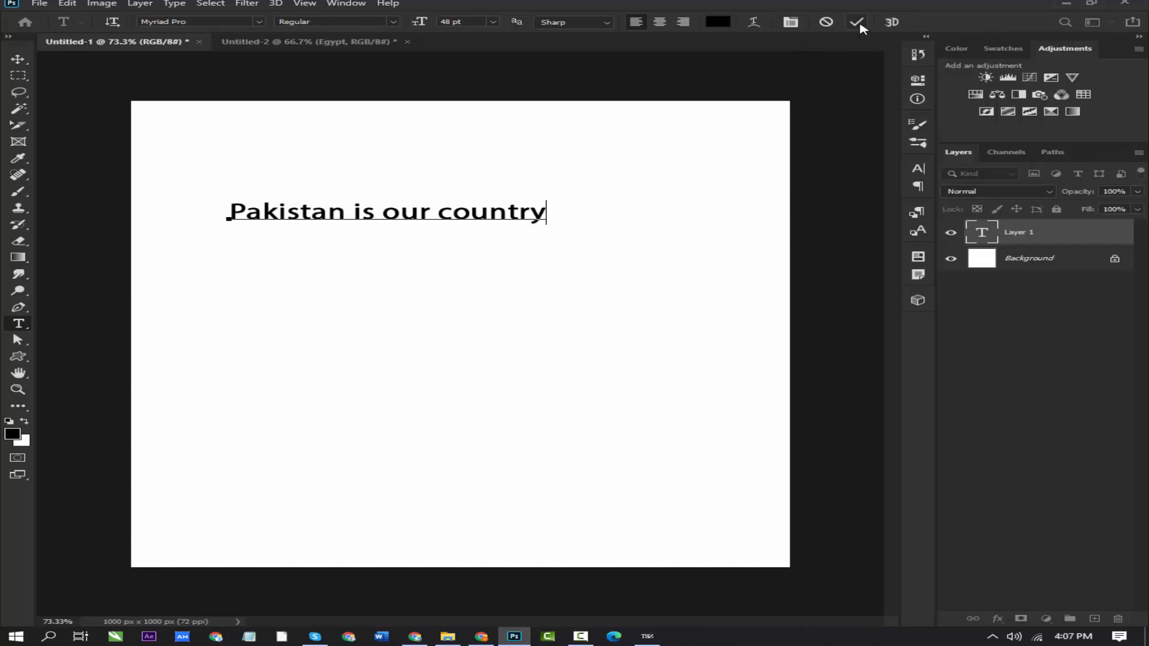
Commit the text "Pakistan is our country" and move it to the middle of the canvas
click(858, 24)
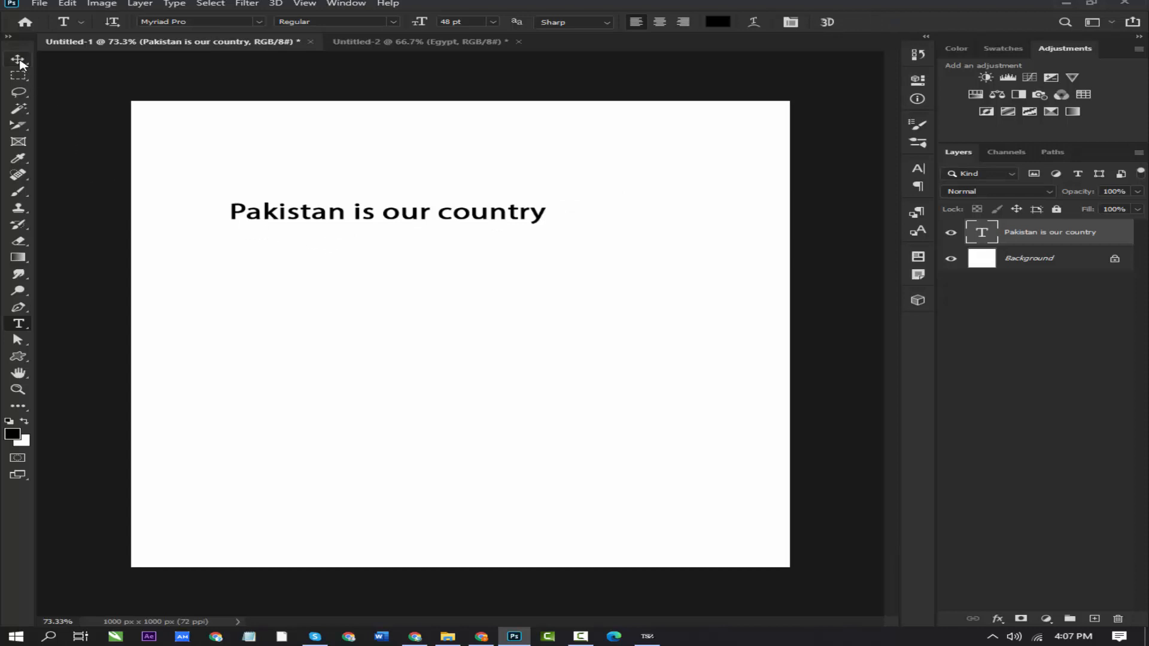
click(19, 60)
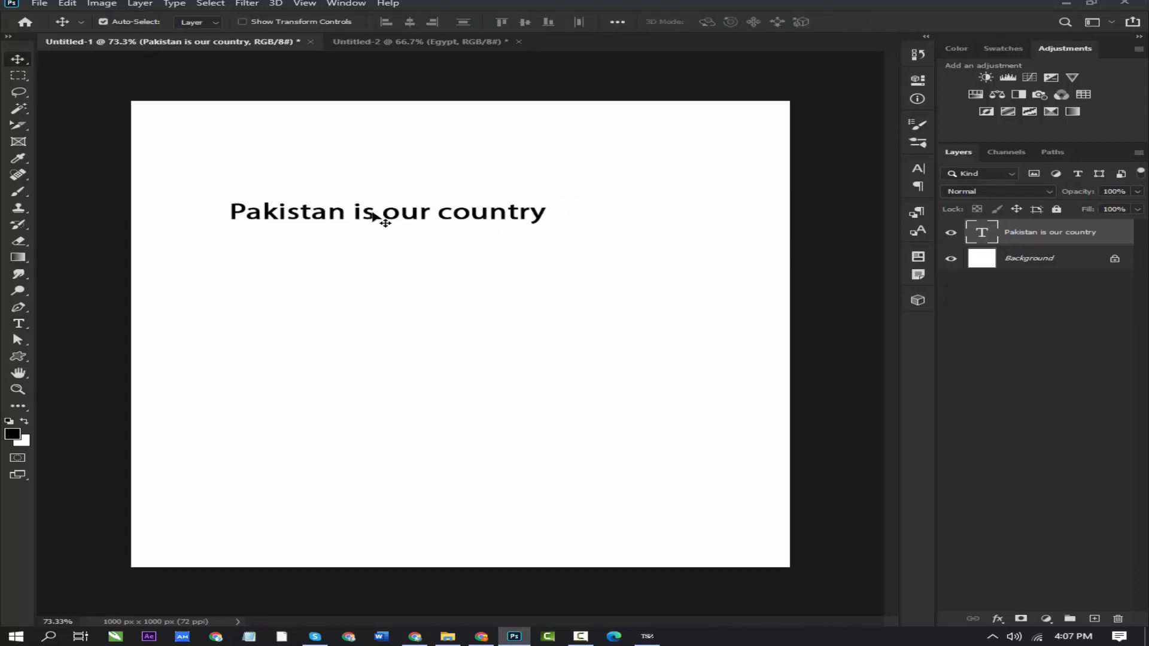
drag(373, 214, 453, 306)
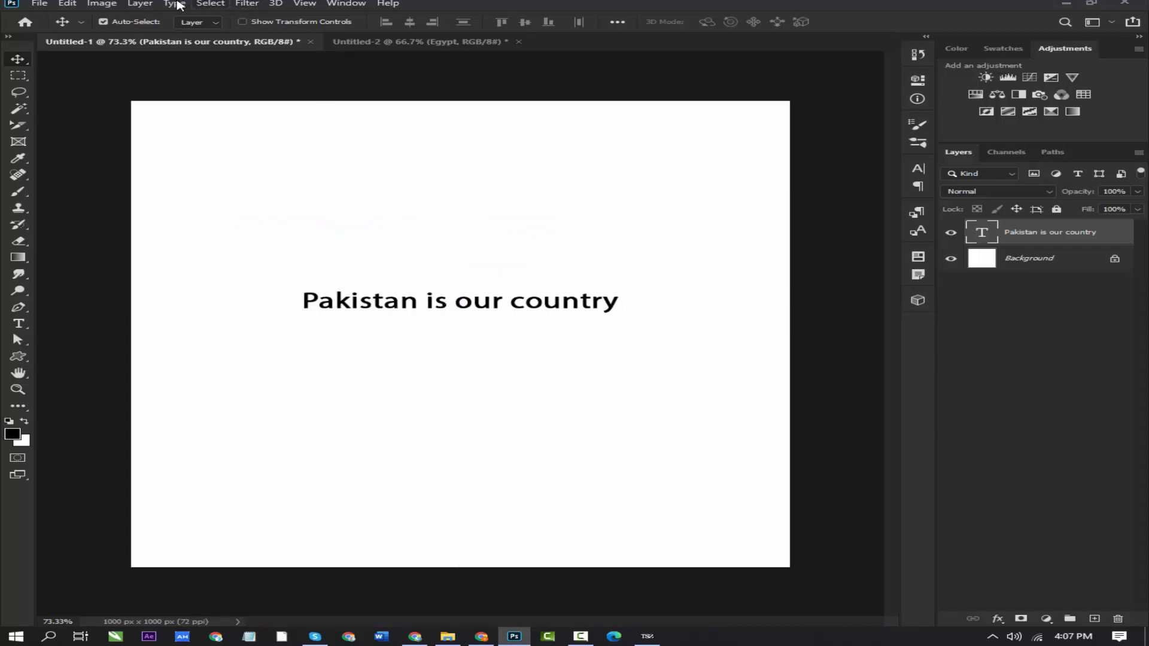
Open the Character panel for the text layer
click(173, 5)
mouse_move(195, 38)
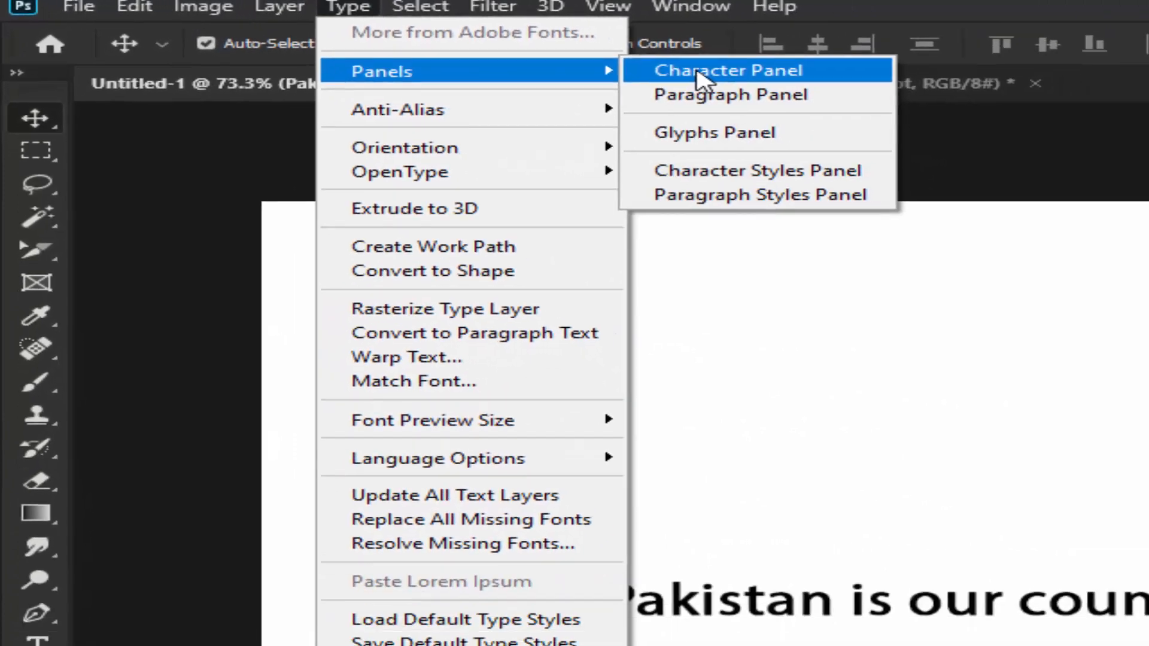
click(817, 84)
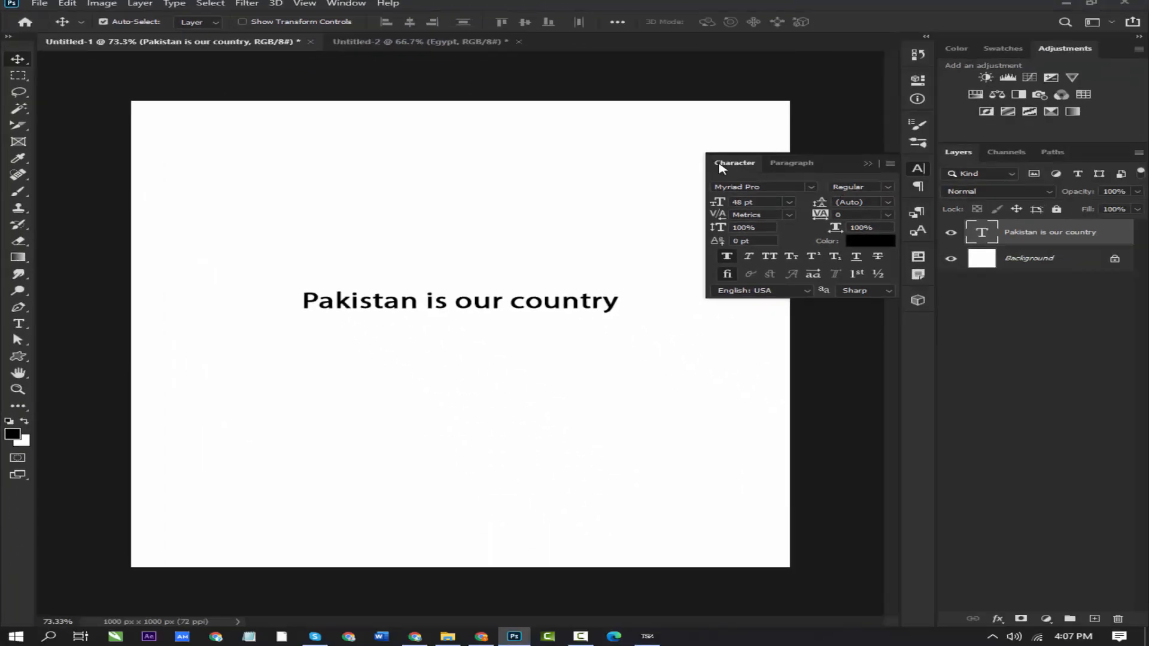
Browse the available fonts and set the text's font to Century Gothic
click(812, 191)
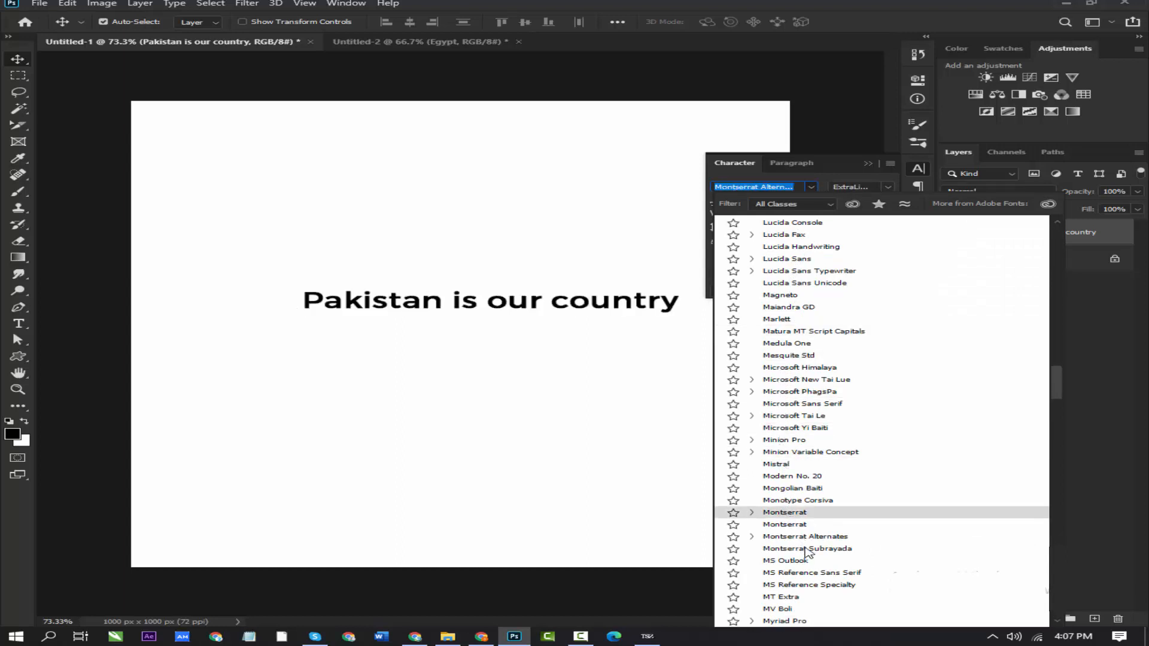
scroll(817, 545, down, 2)
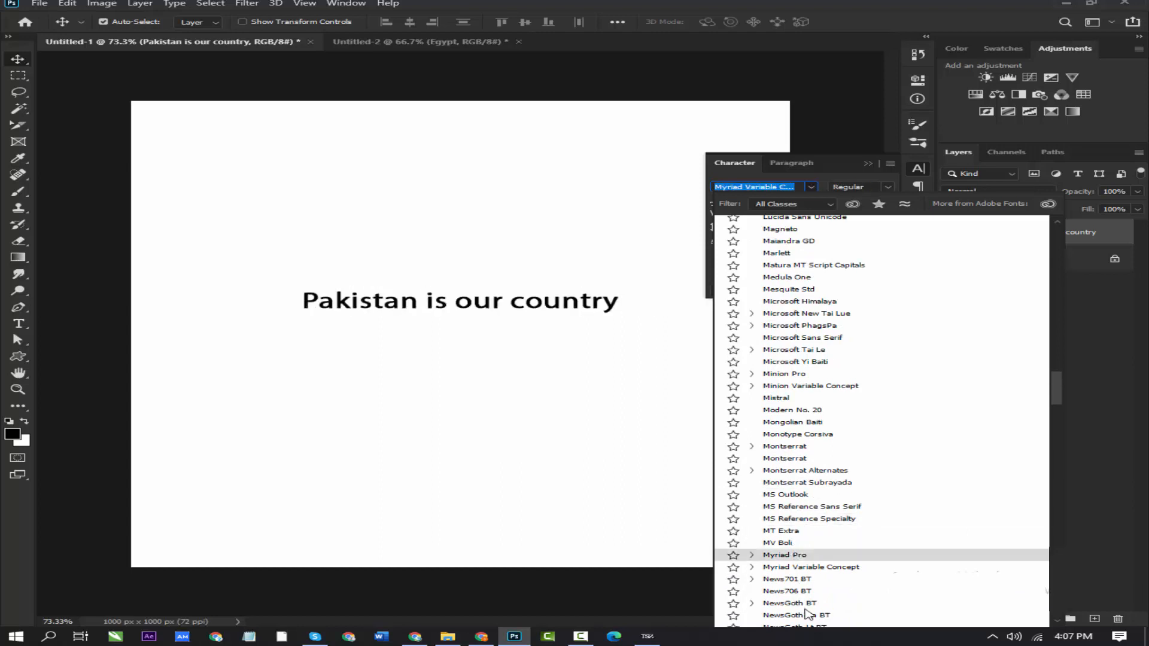
scroll(817, 619, down, 3)
scroll(805, 562, down, 4)
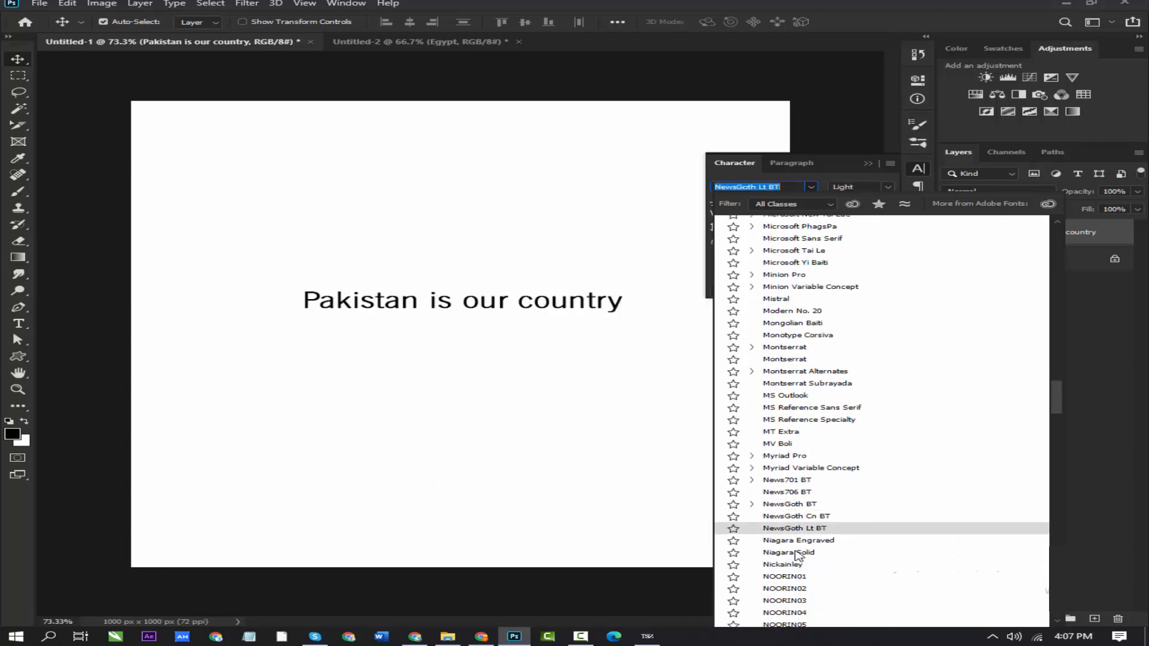
scroll(796, 556, down, 1)
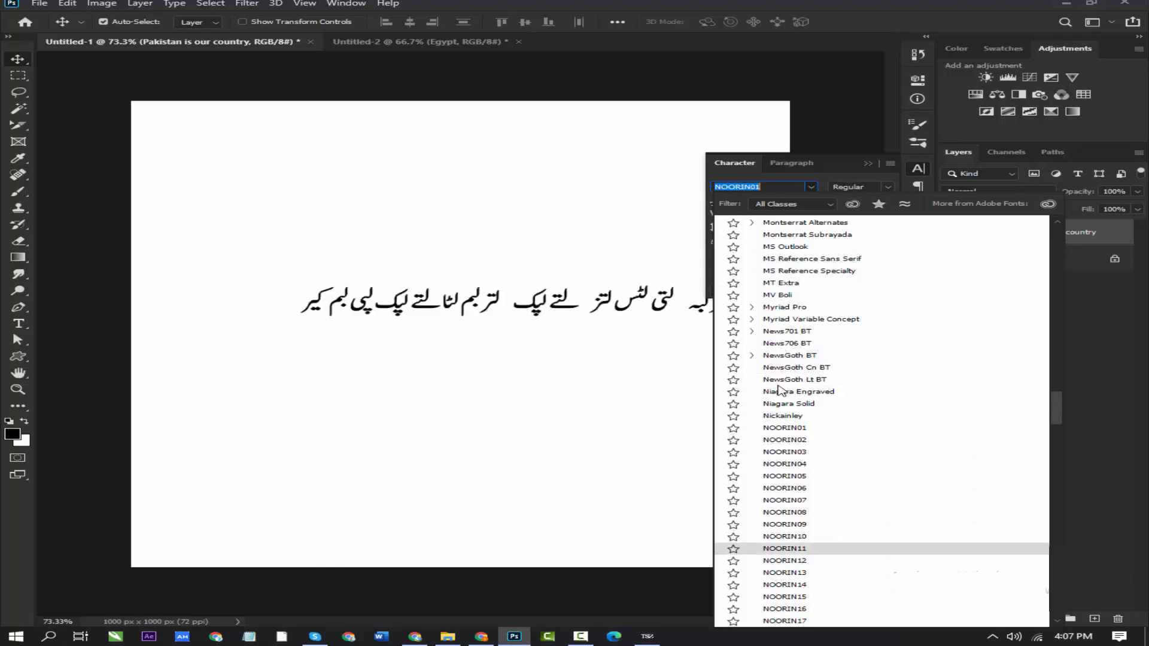
scroll(781, 389, down, 2)
scroll(778, 407, down, 7)
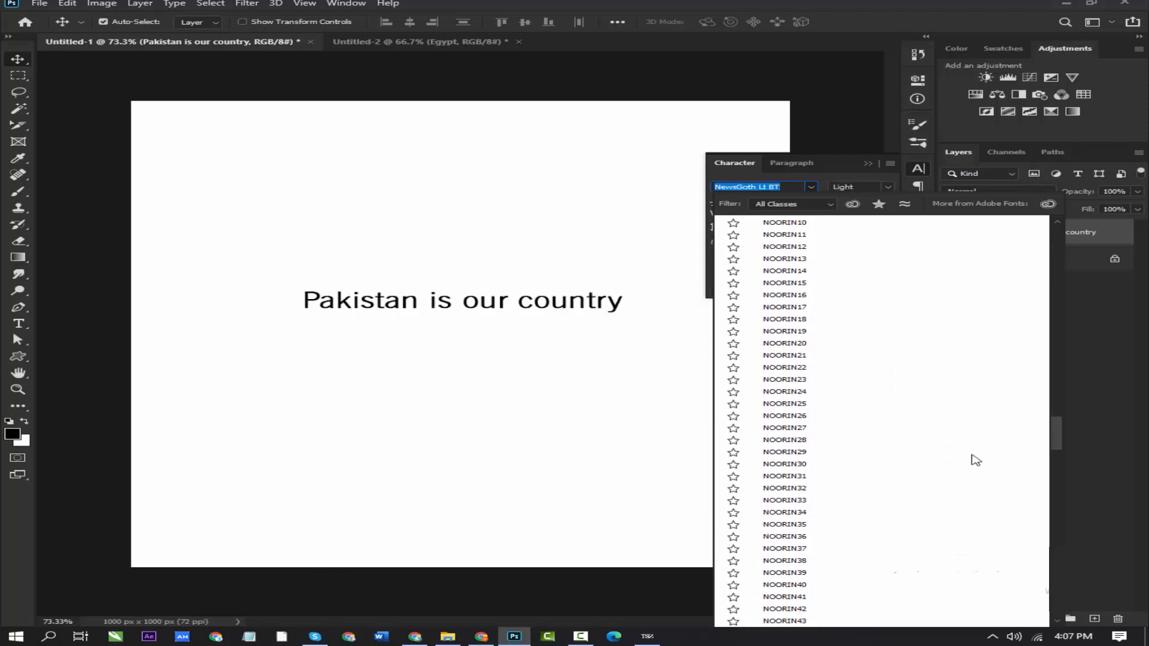
drag(1064, 423, 1063, 233)
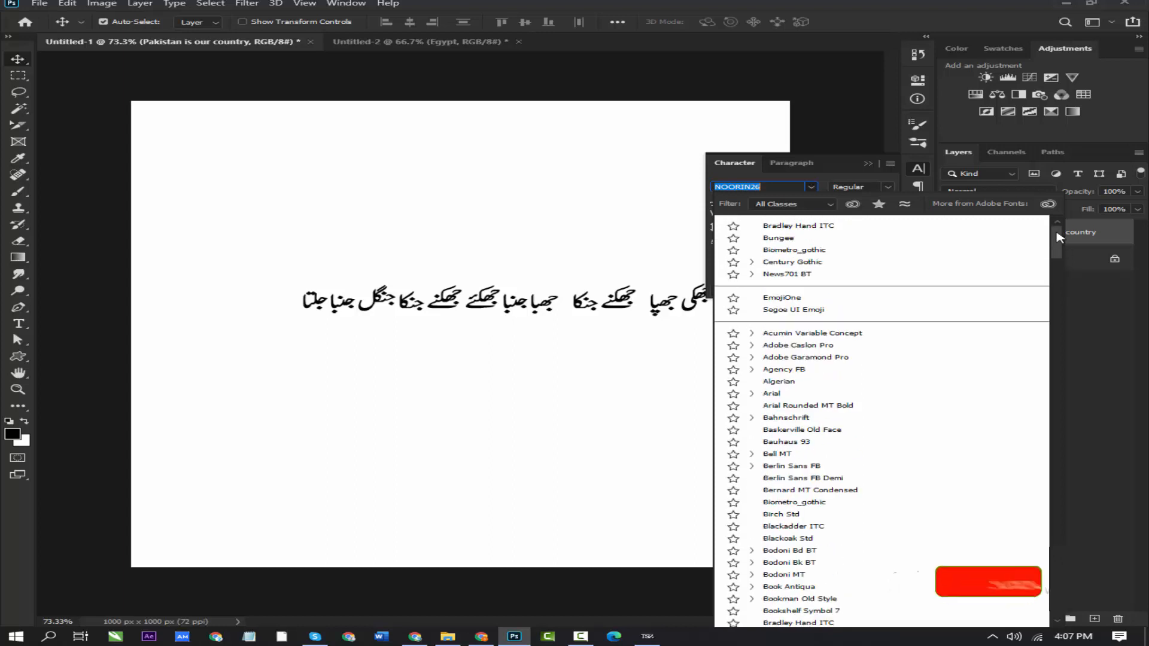
click(781, 264)
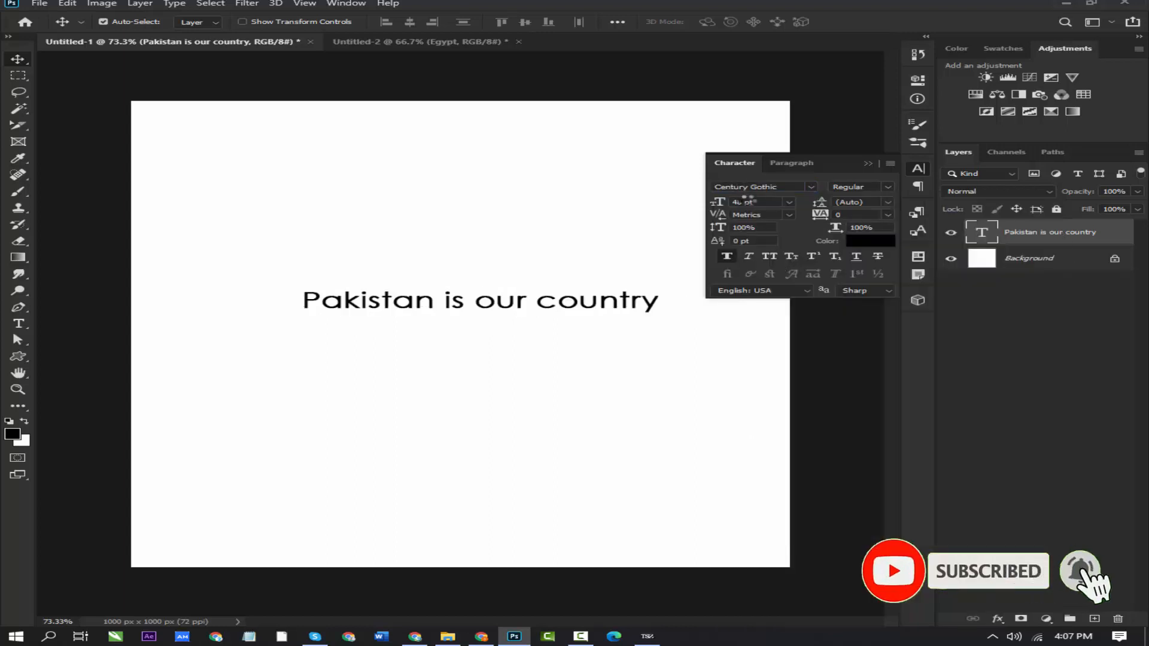
Set the text's font size to 68 pt and shift the enlarged line back within the canvas
click(791, 204)
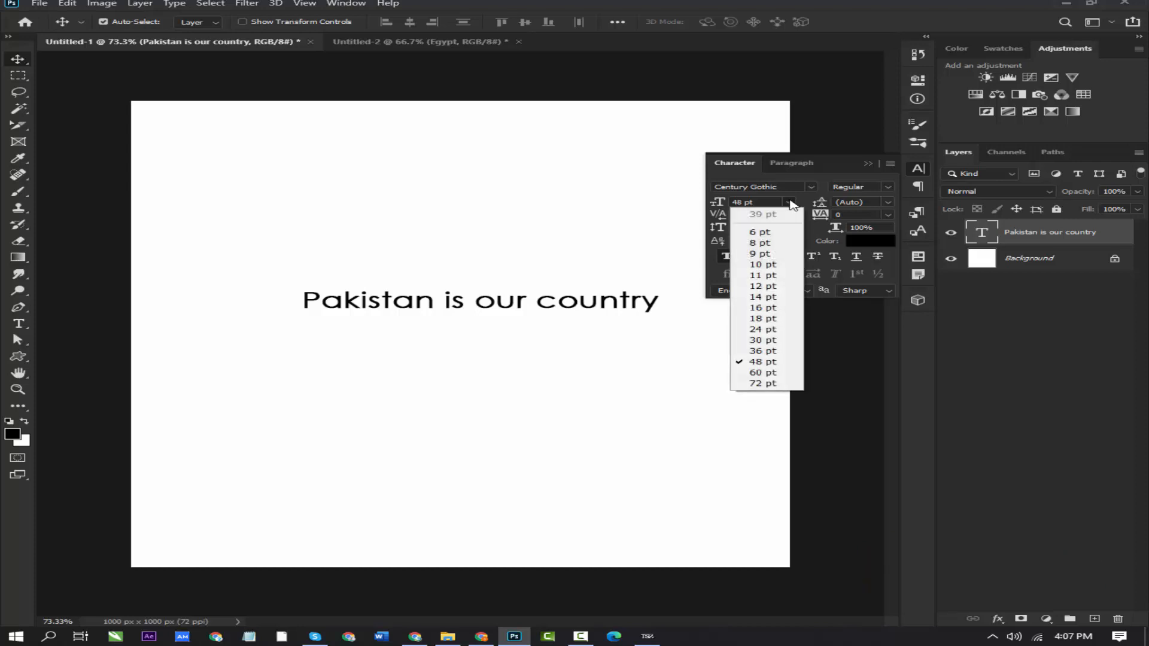
click(763, 383)
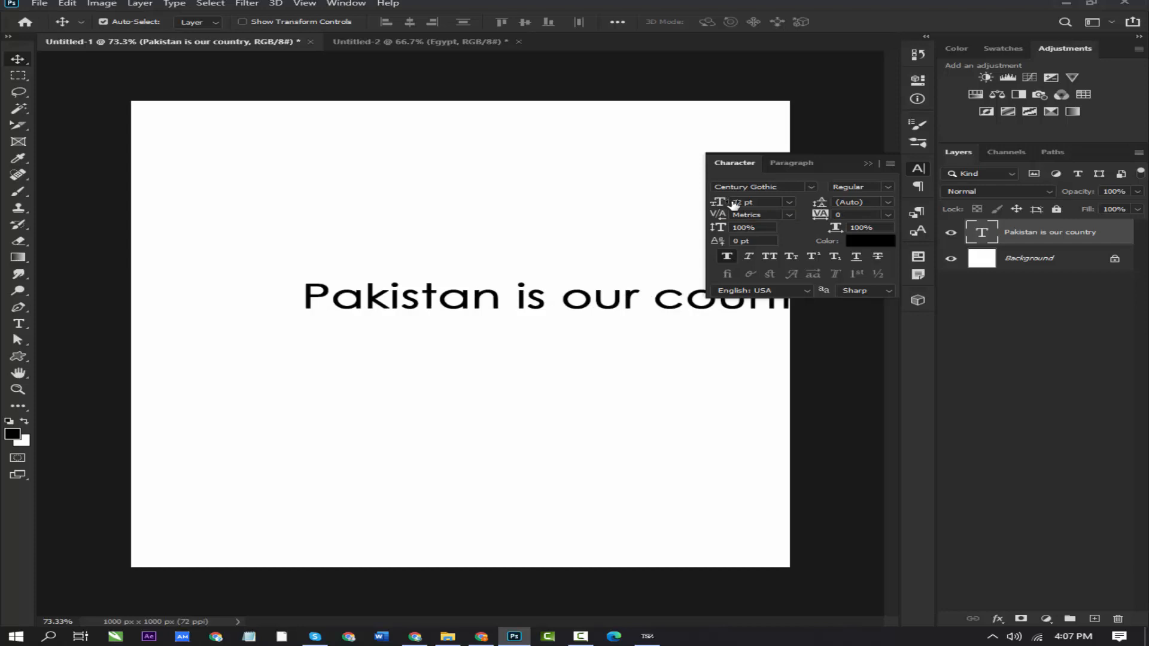
scroll(772, 203, up, 10)
text(53)
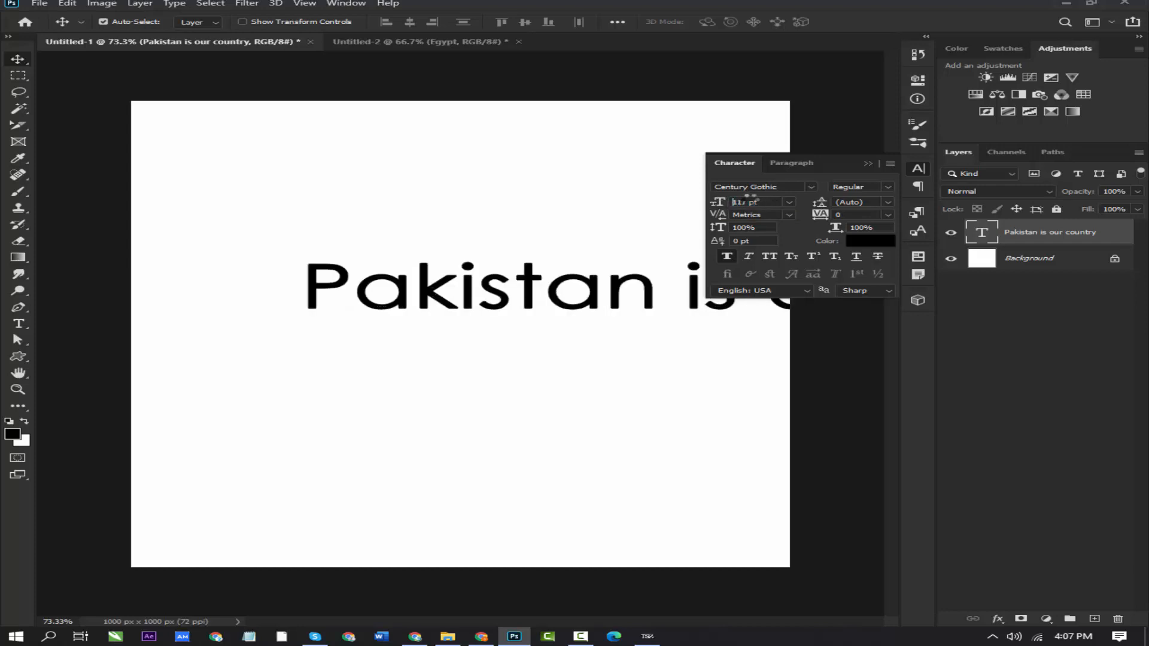
key(Return)
drag(716, 203, 719, 201)
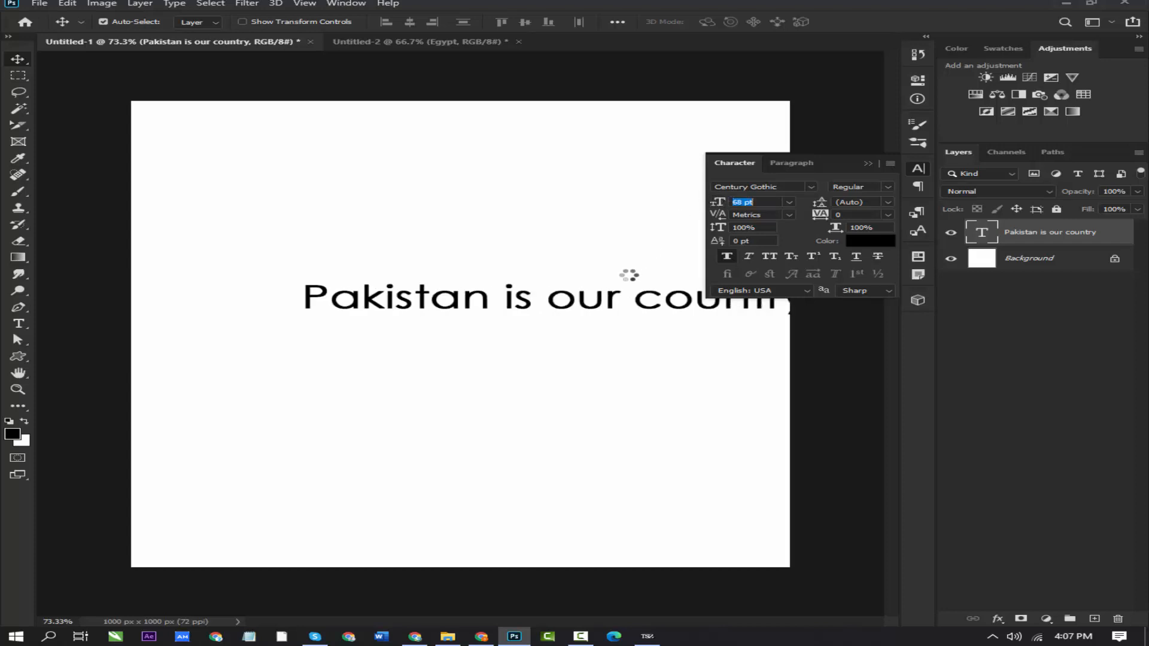
drag(570, 305, 475, 303)
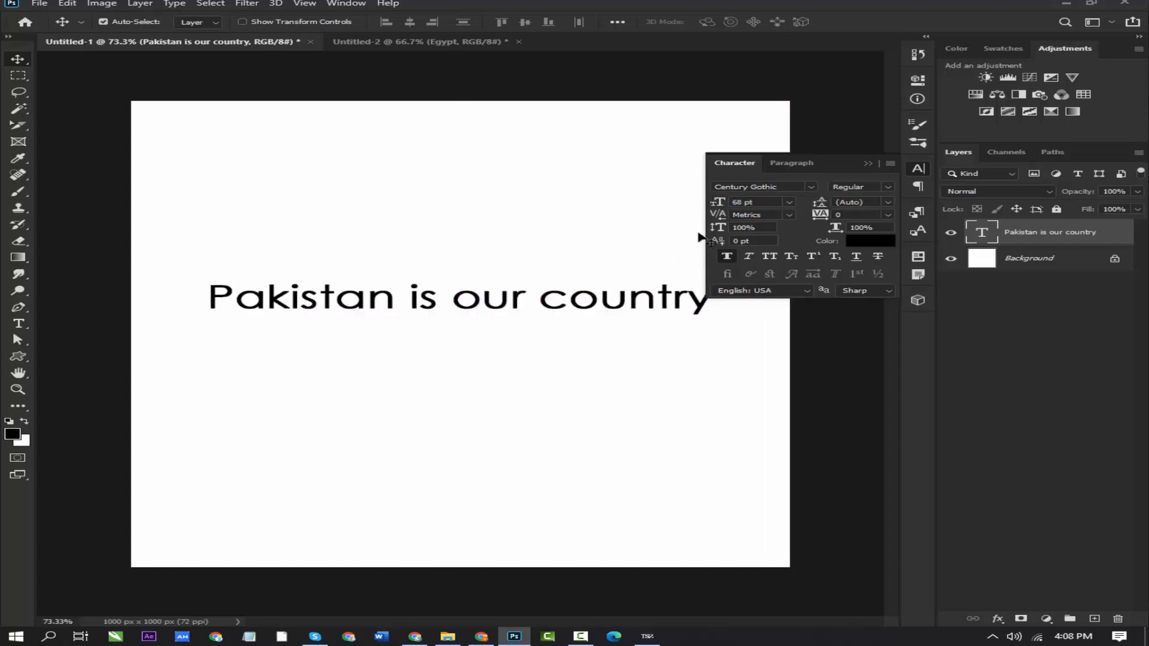
Try Optical kerning on the text and return it to Metrics
click(790, 215)
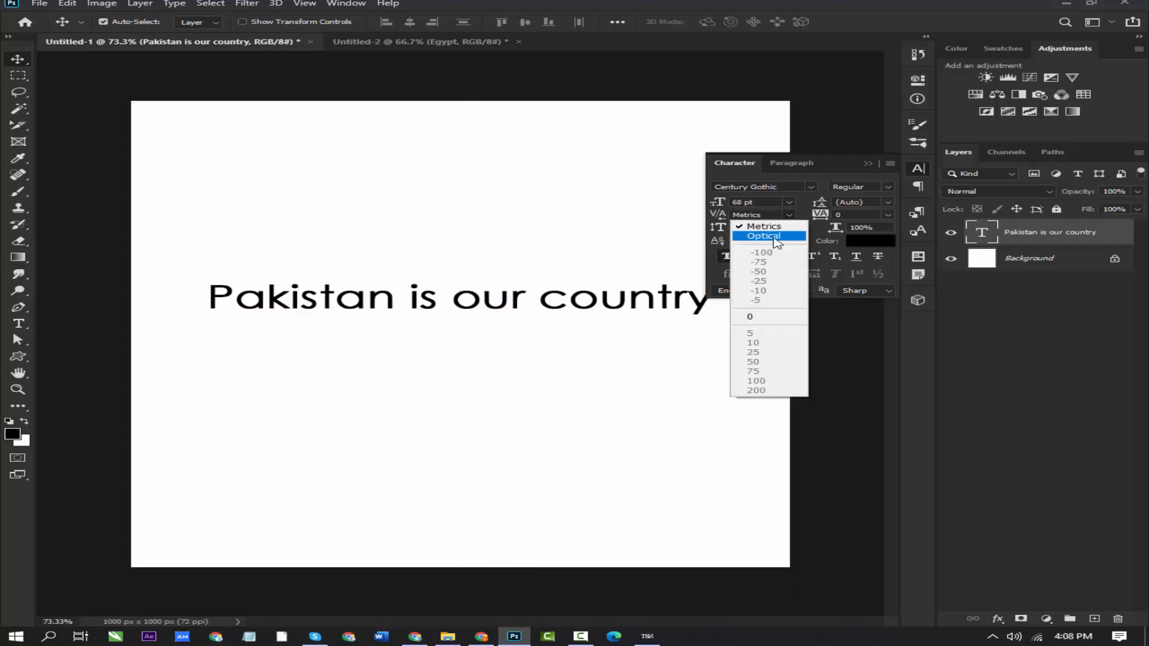
click(775, 236)
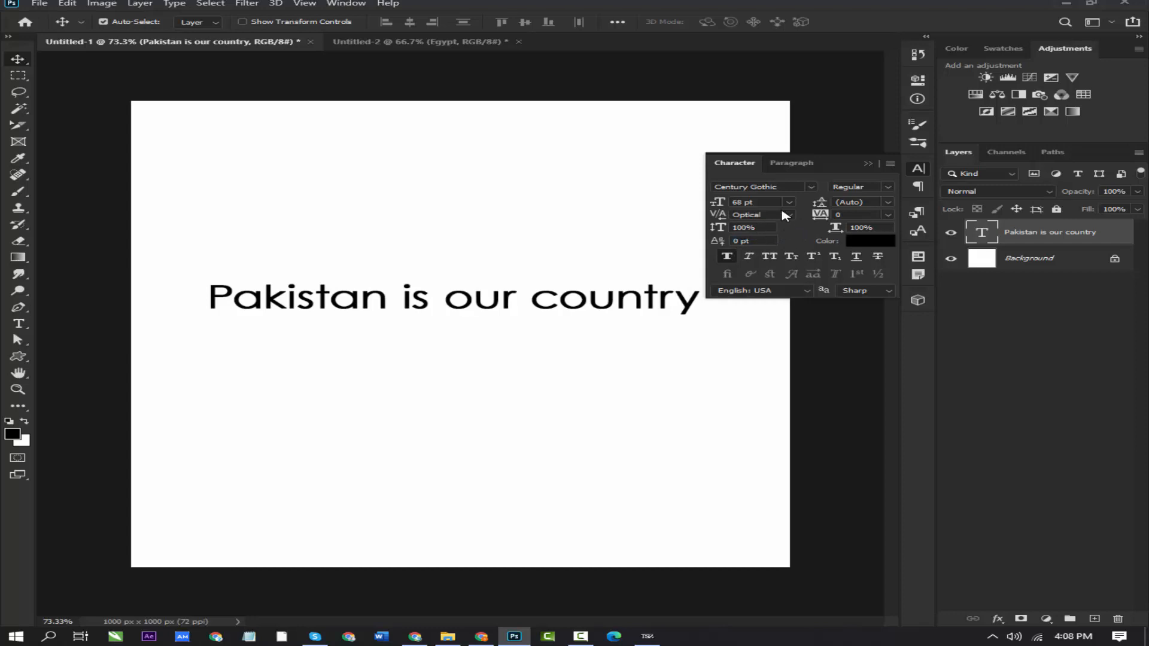
click(785, 215)
click(774, 225)
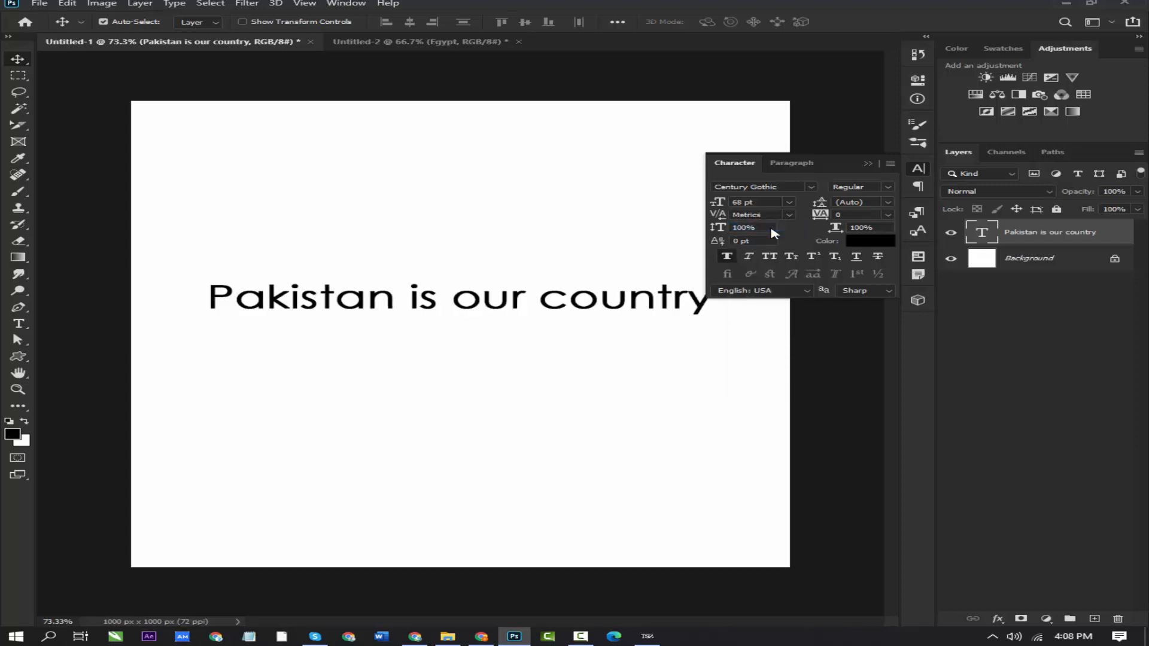
Try the Italic, Bold and Bold Italic font styles on the text and return it to Regular
click(888, 190)
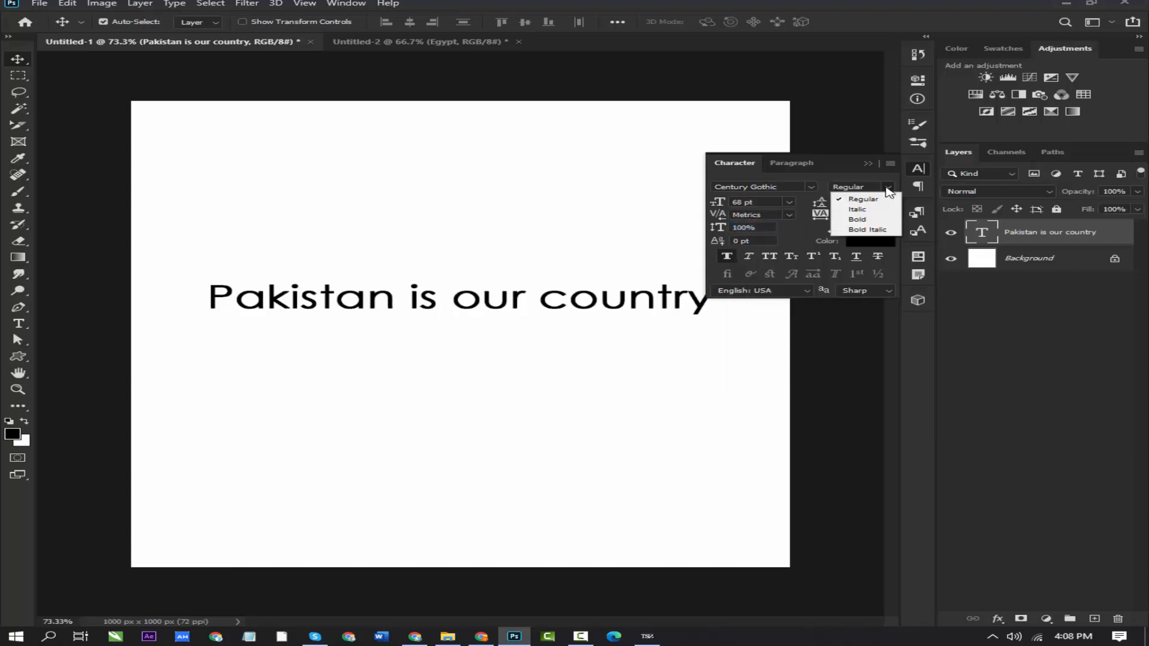
click(865, 210)
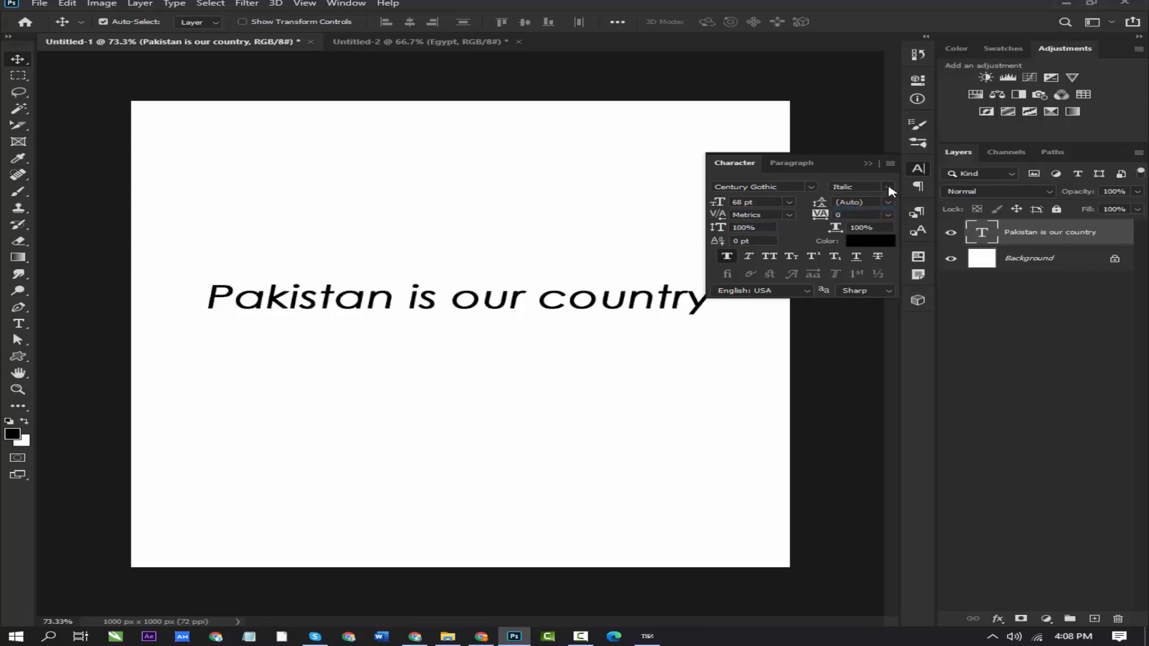
click(888, 190)
click(865, 219)
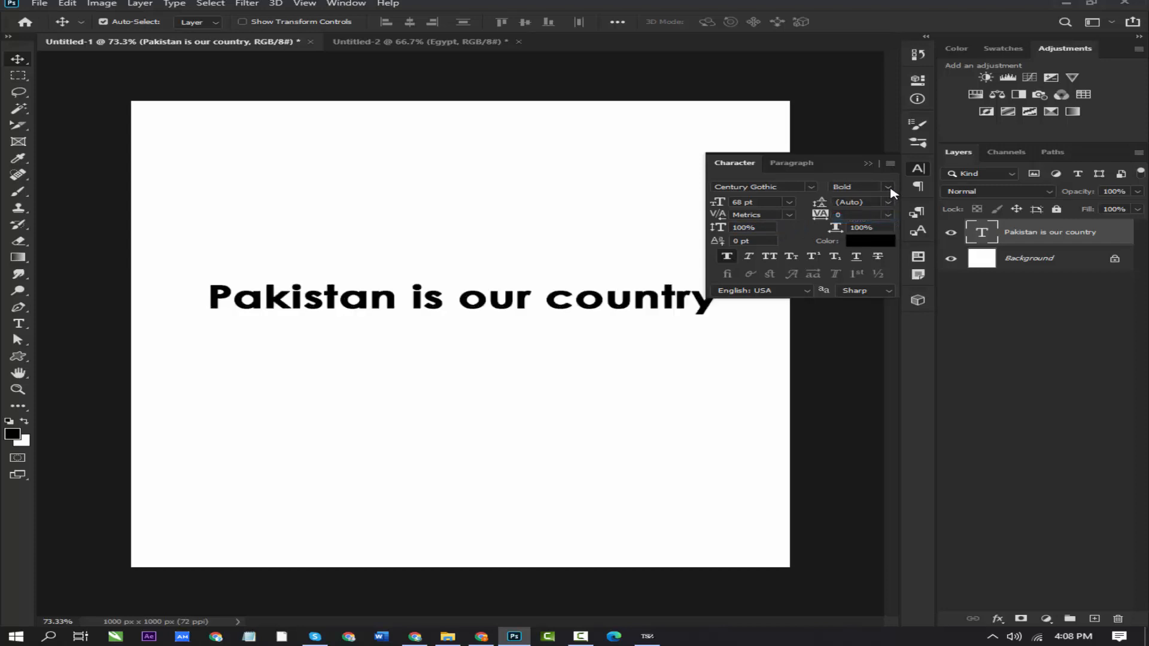
click(888, 190)
click(864, 228)
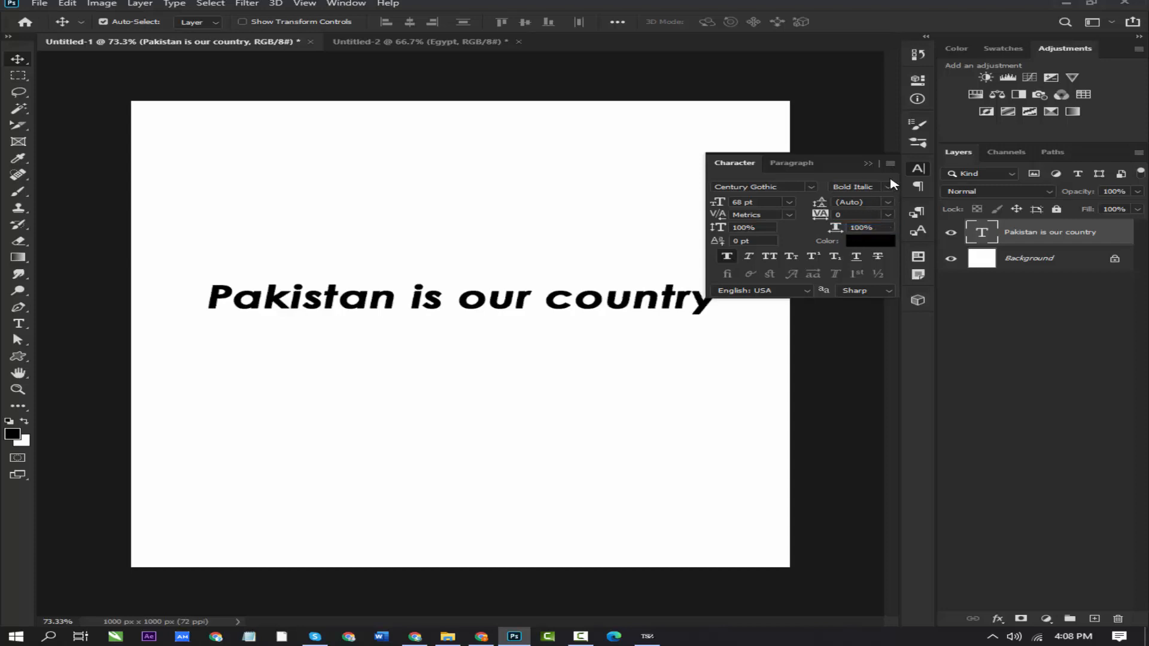
click(888, 189)
click(865, 200)
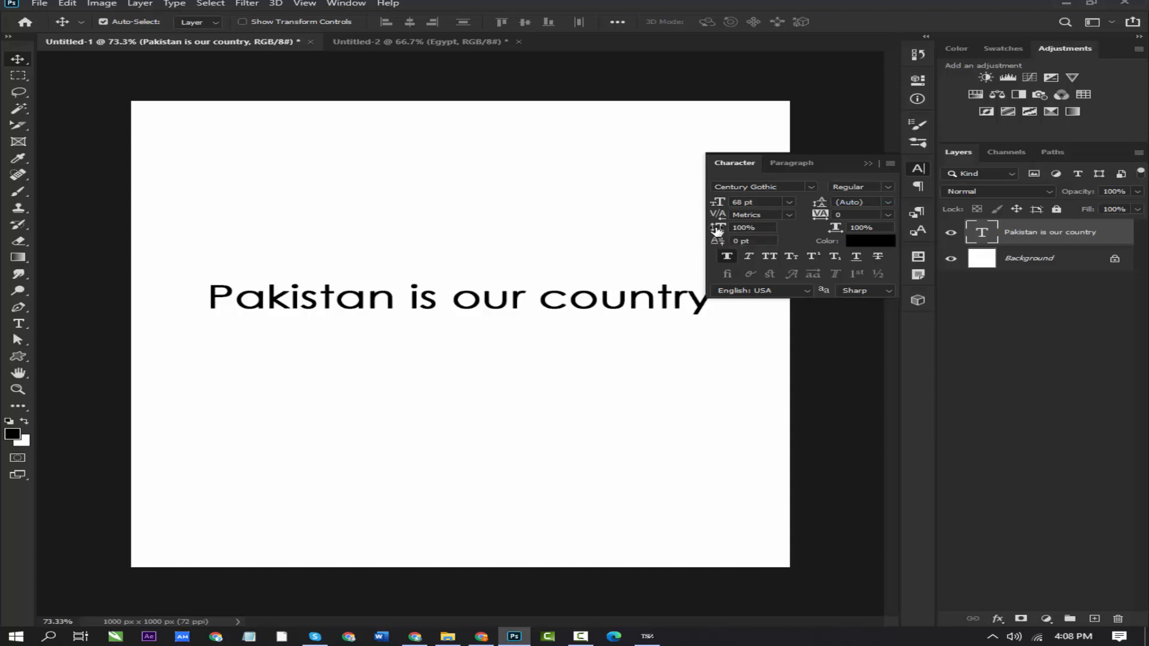
Stretch the text vertically to 178%, and try a horizontal scale of 180% before resetting it to 100%
drag(720, 231, 785, 232)
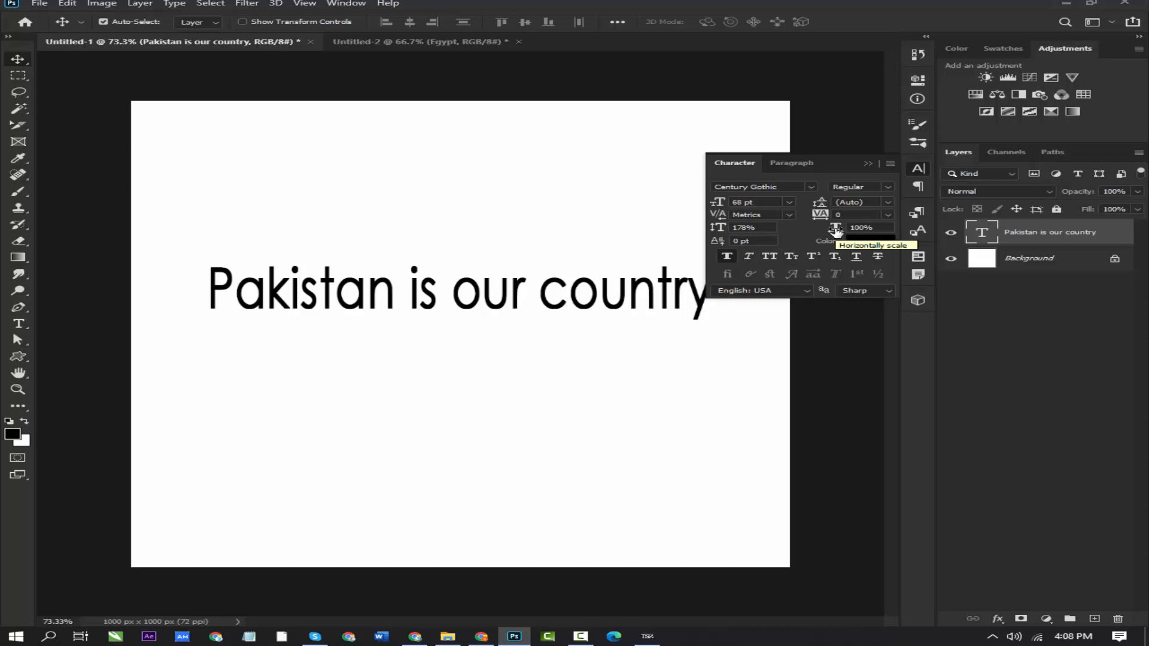
drag(835, 232, 902, 233)
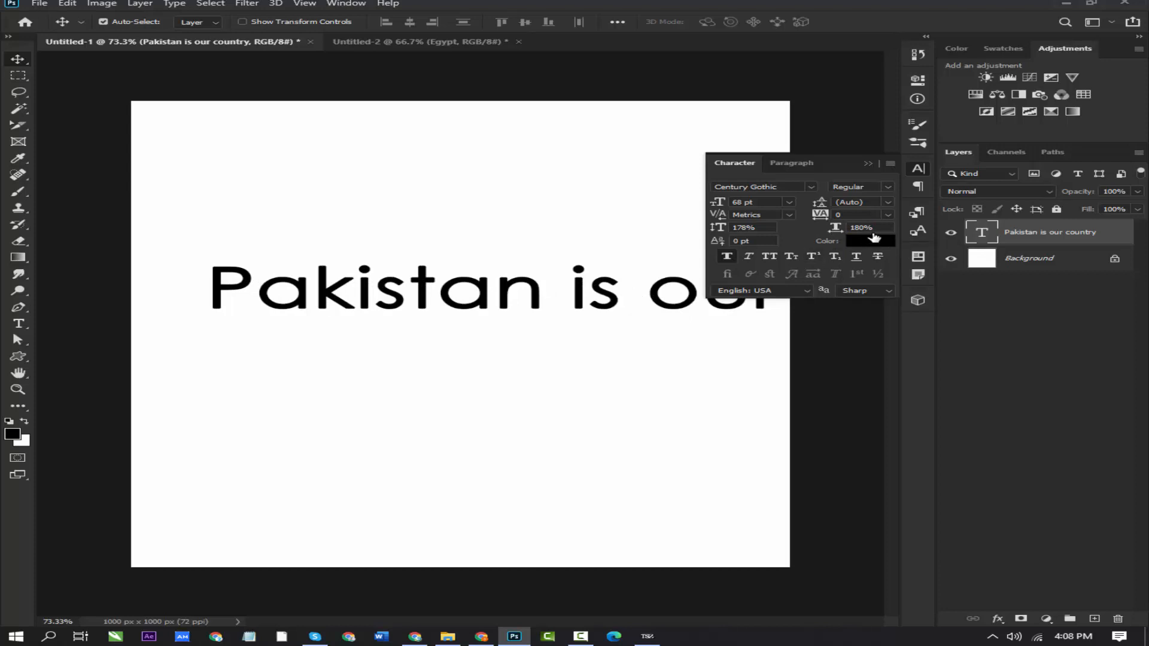
click(877, 229)
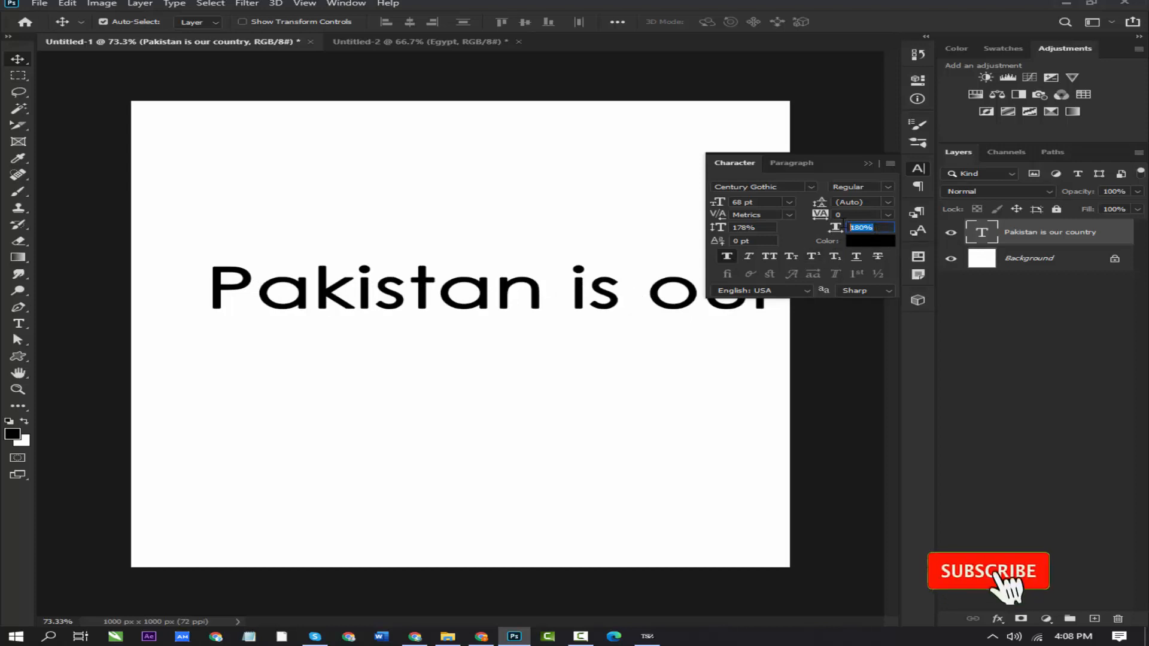
text(100)
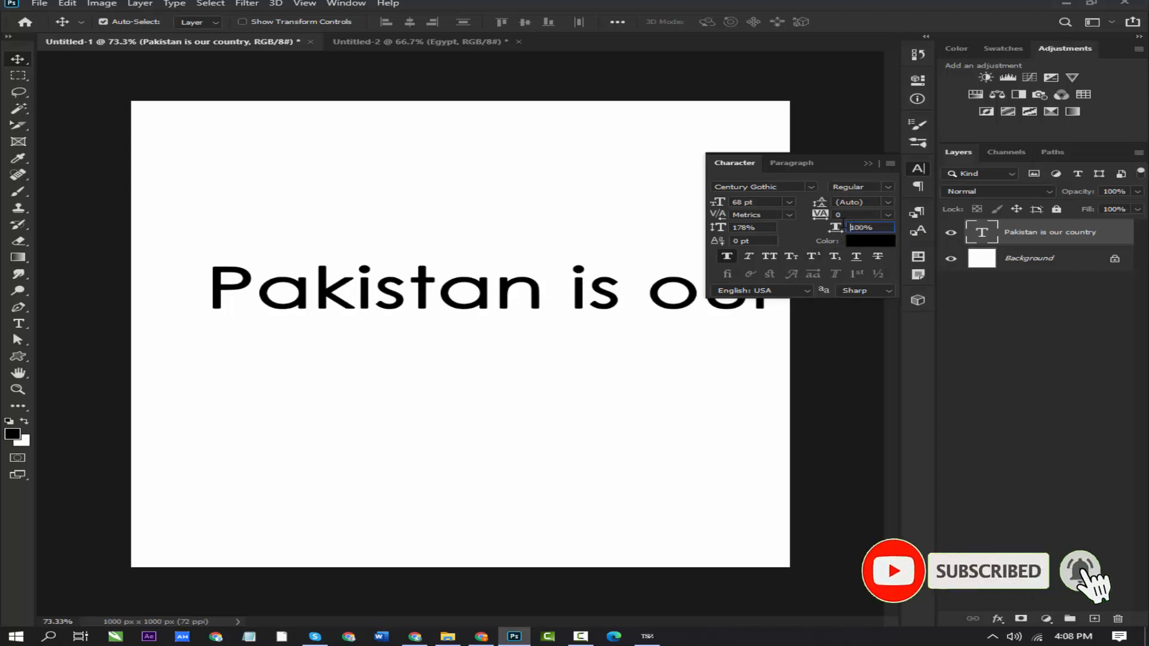
key(Return)
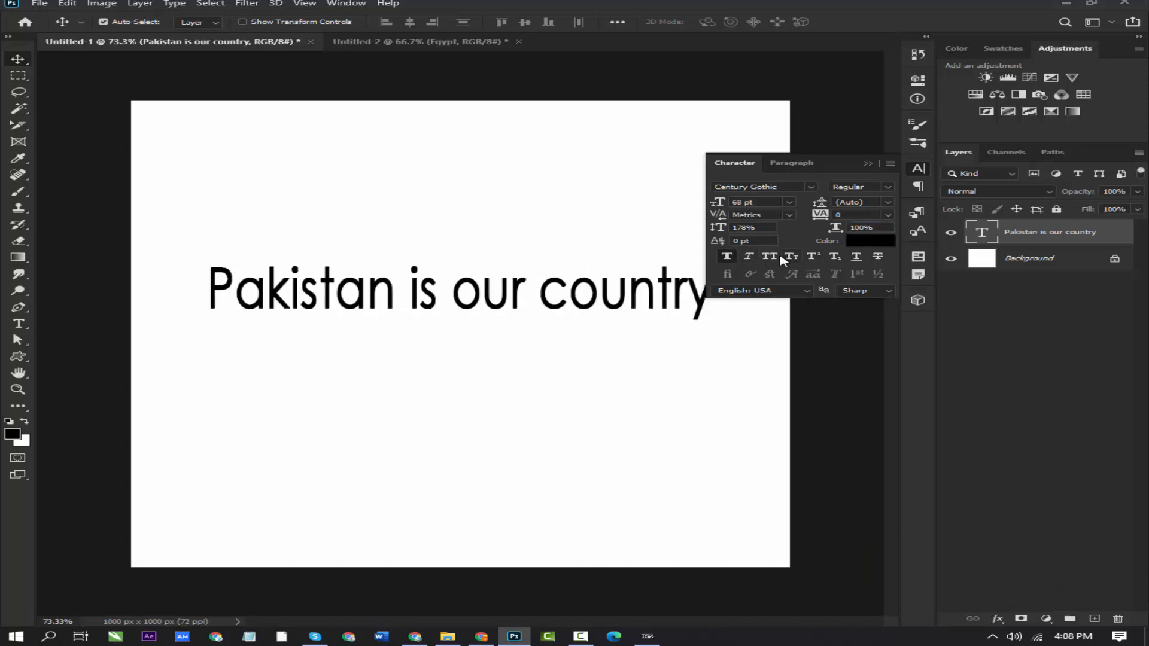
Switch Faux Bold off and back on, and apply Faux Italic to the text
click(728, 257)
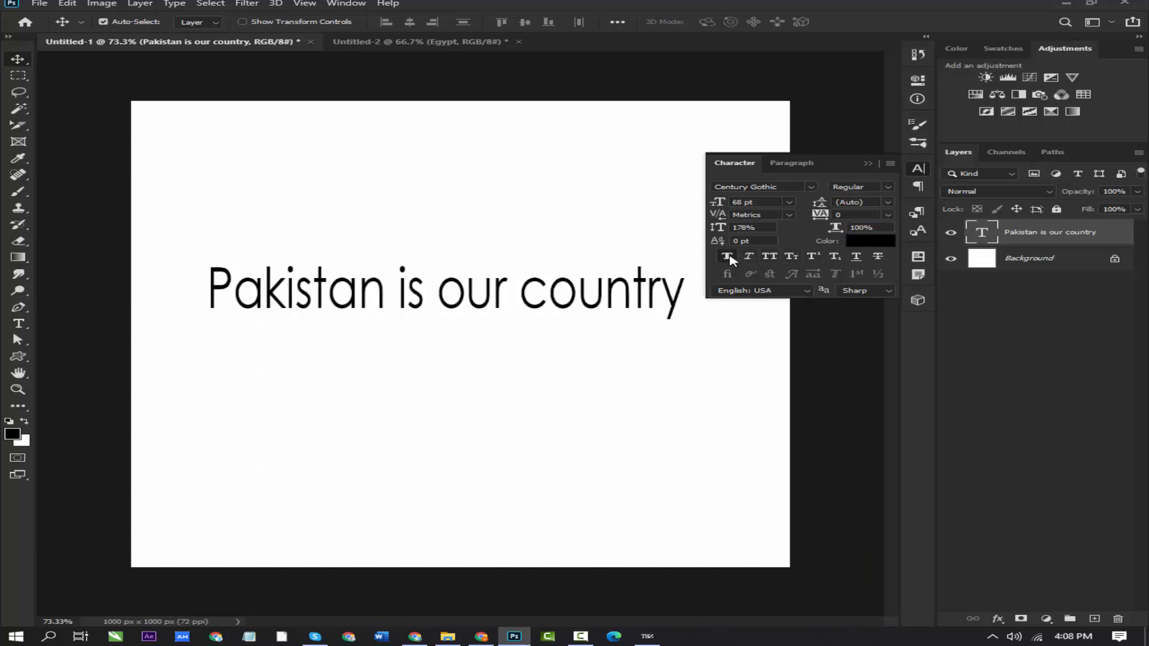
click(729, 258)
click(749, 262)
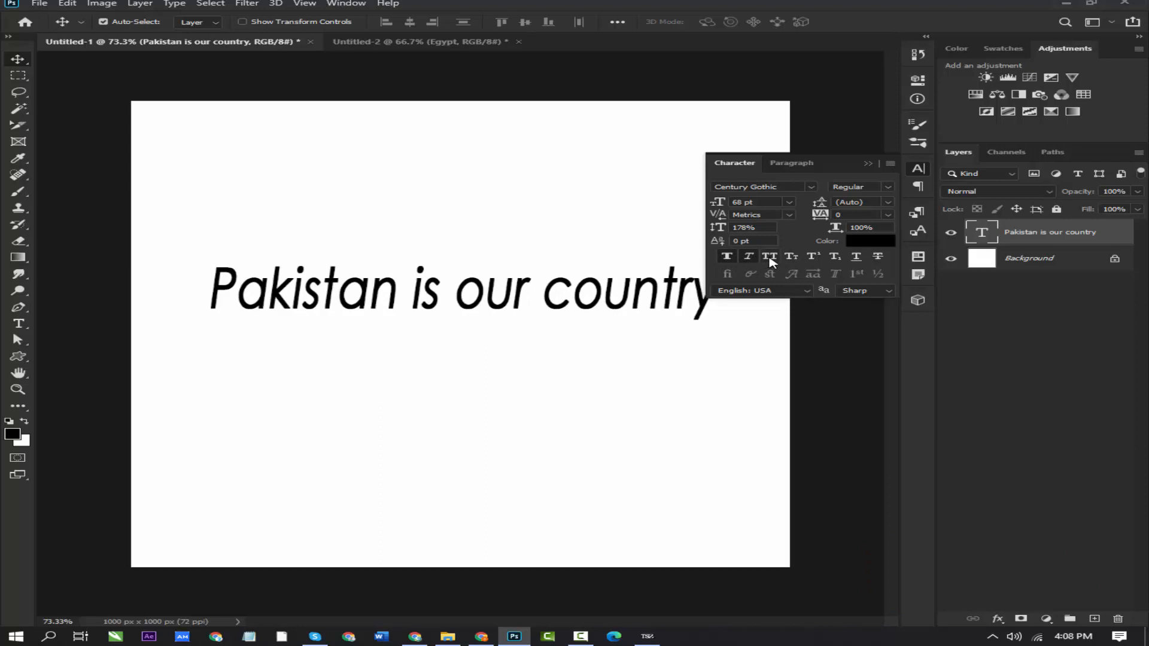
Try All Caps and Superscript on the text, settling on Small Caps combined with Subscript
click(769, 258)
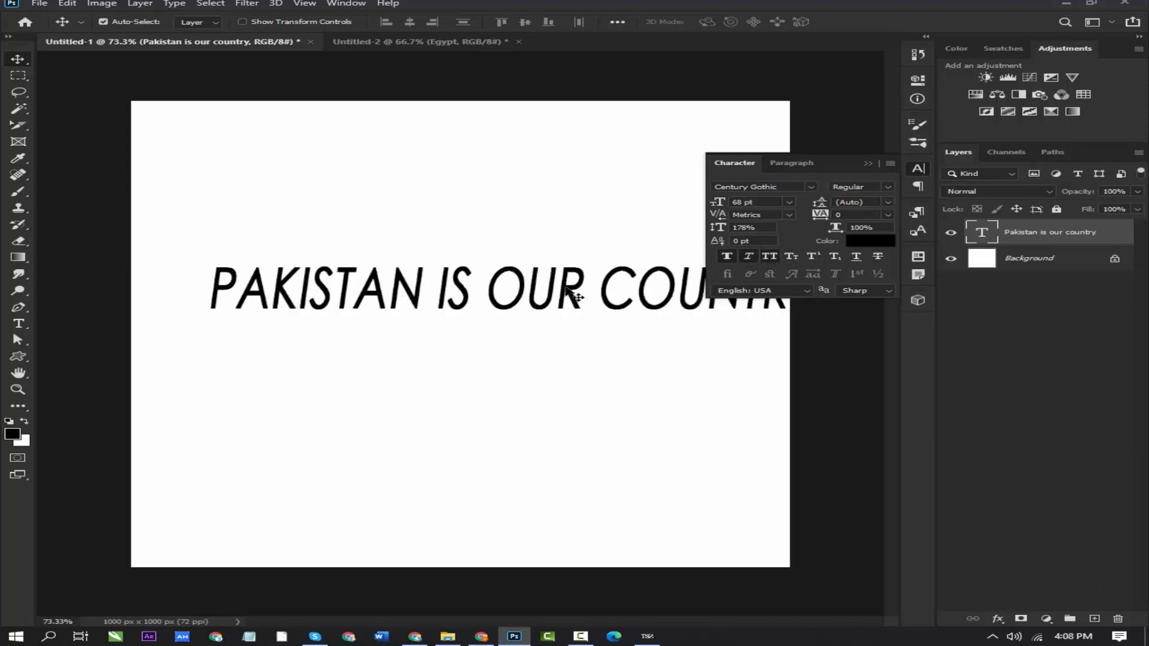
click(792, 256)
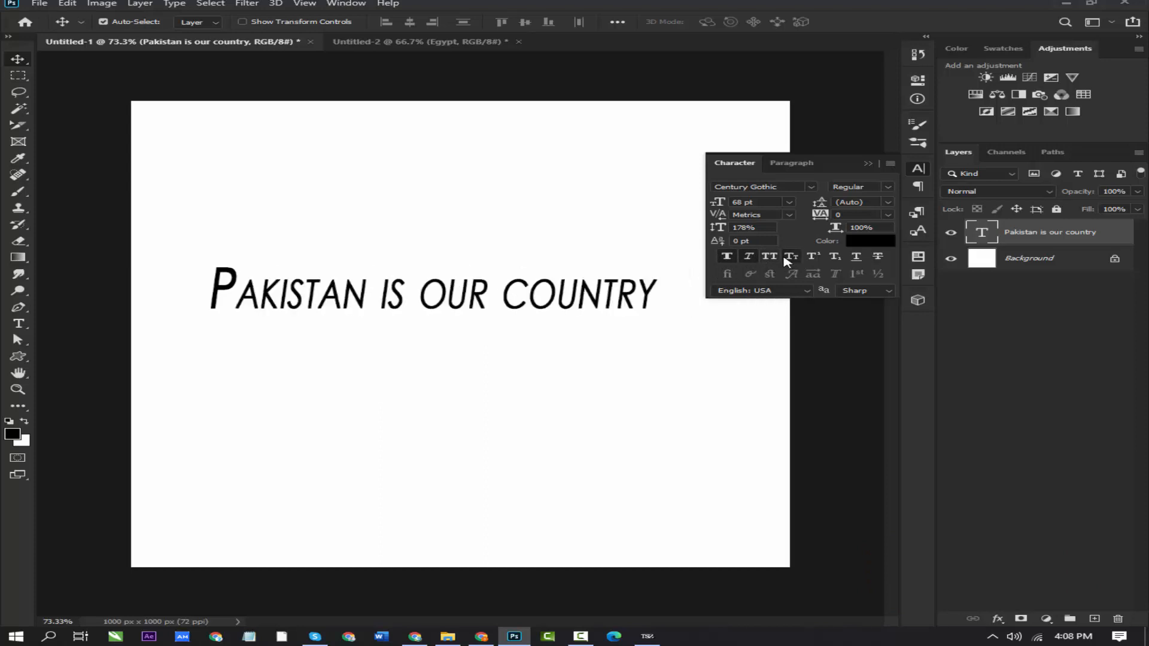
click(817, 258)
click(836, 258)
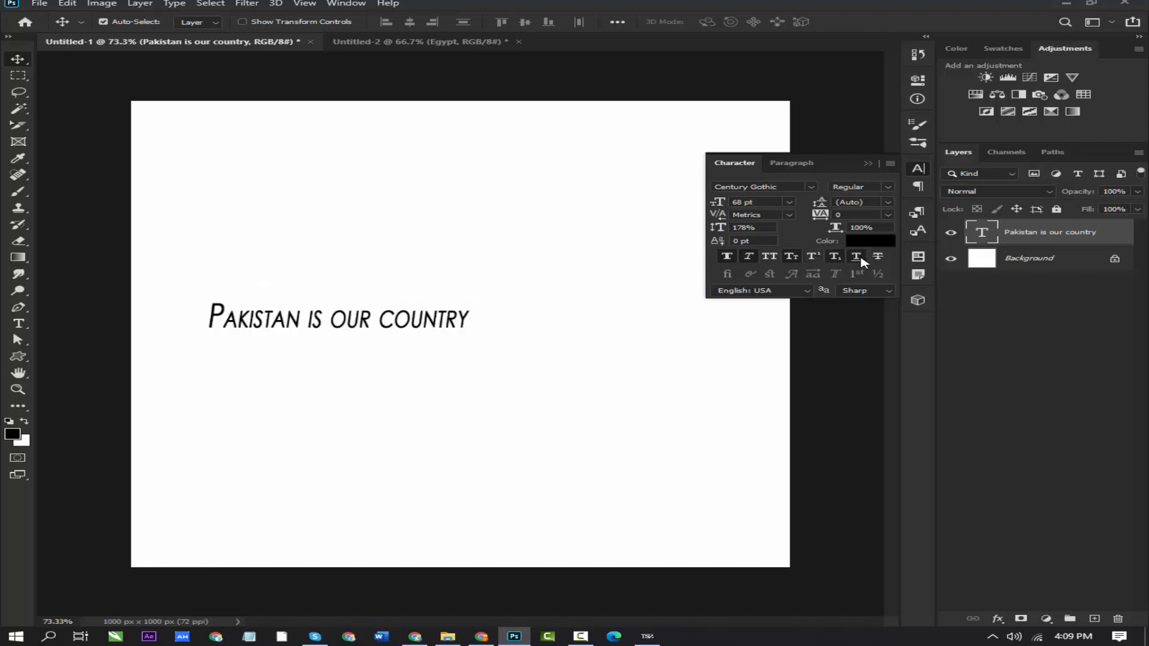
Try Underline and Strikethrough together on the text and switch both off again
click(861, 261)
click(879, 260)
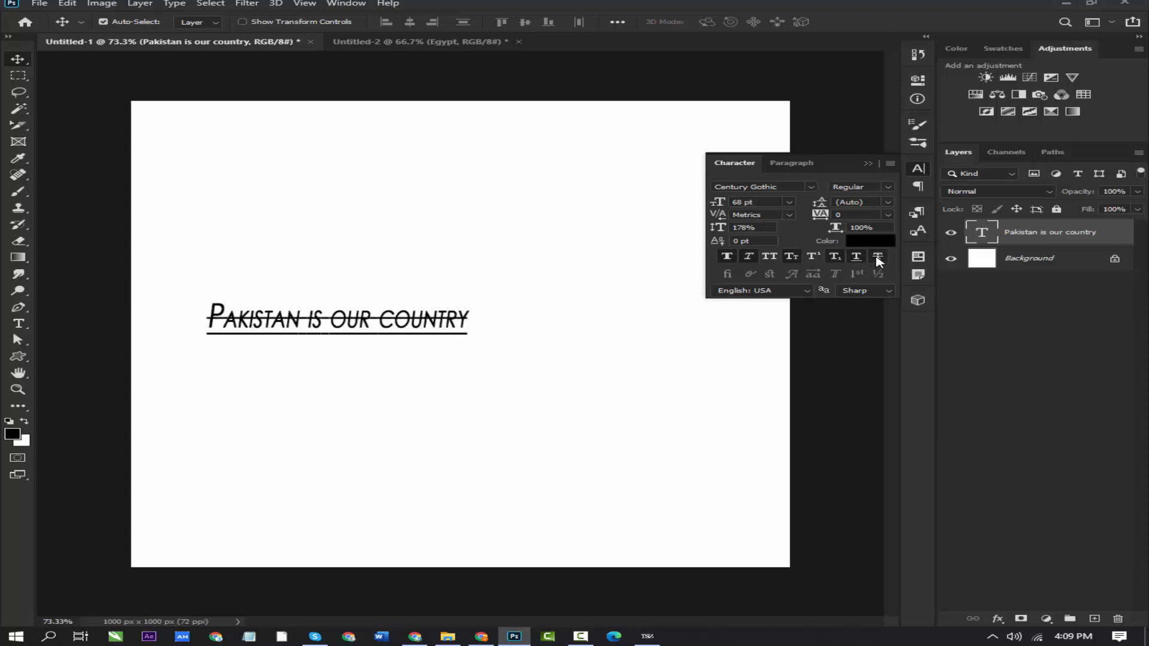
click(877, 258)
click(850, 259)
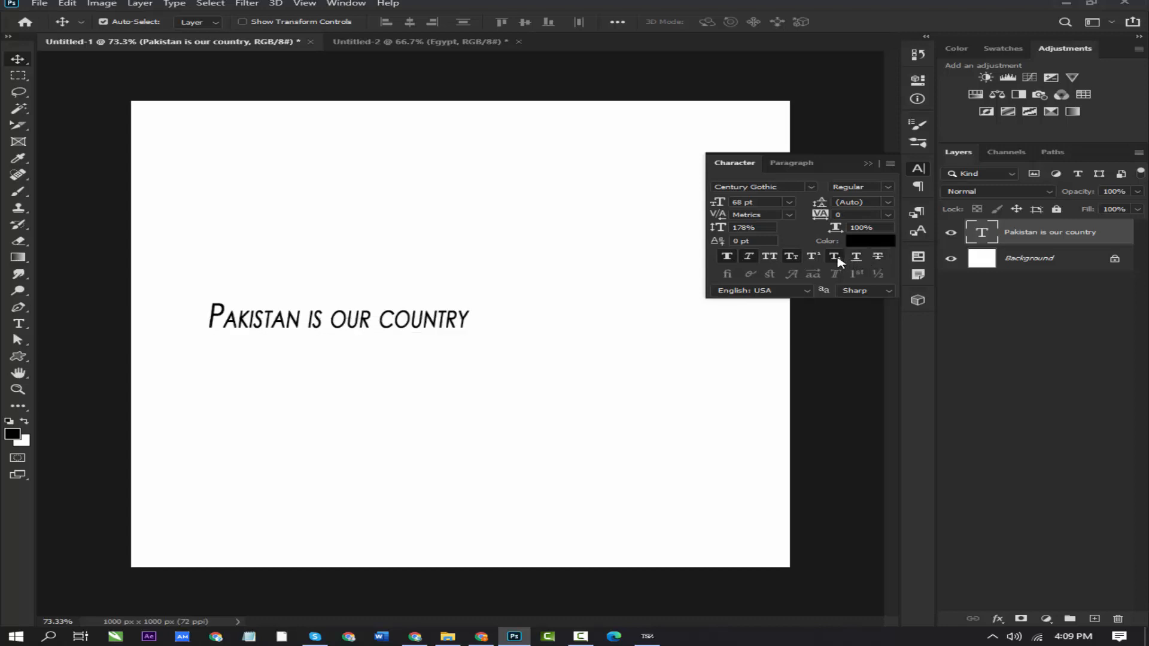
Remove the Subscript, Small Caps, Faux Italic and Faux Bold formatting from the text
click(792, 258)
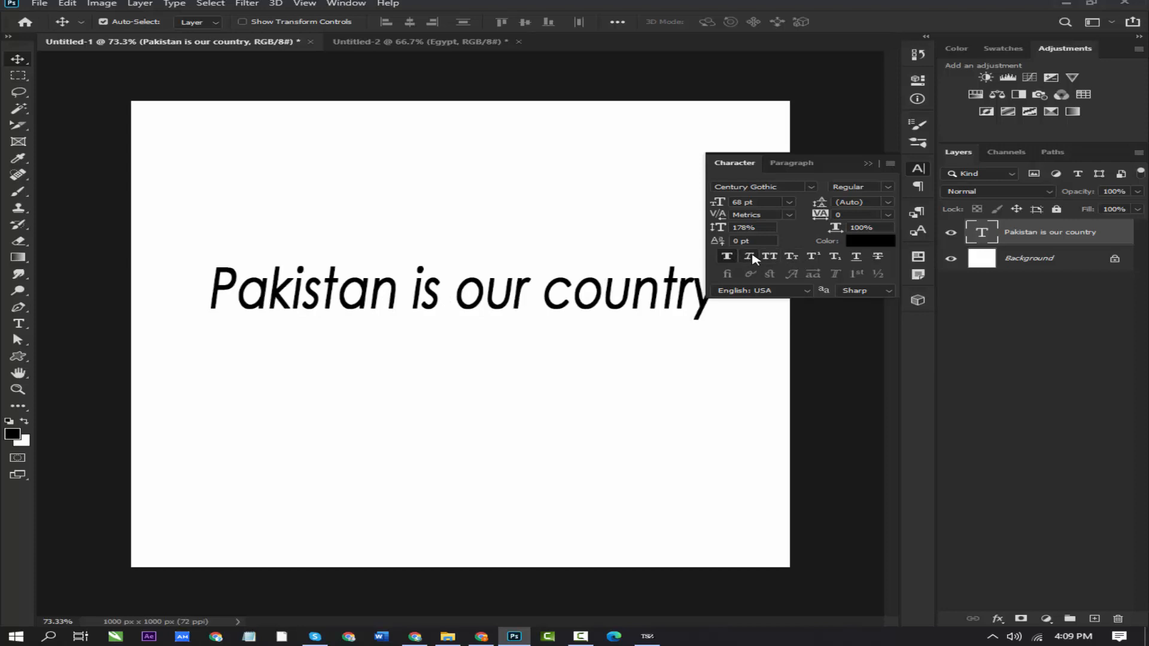
click(753, 259)
click(728, 258)
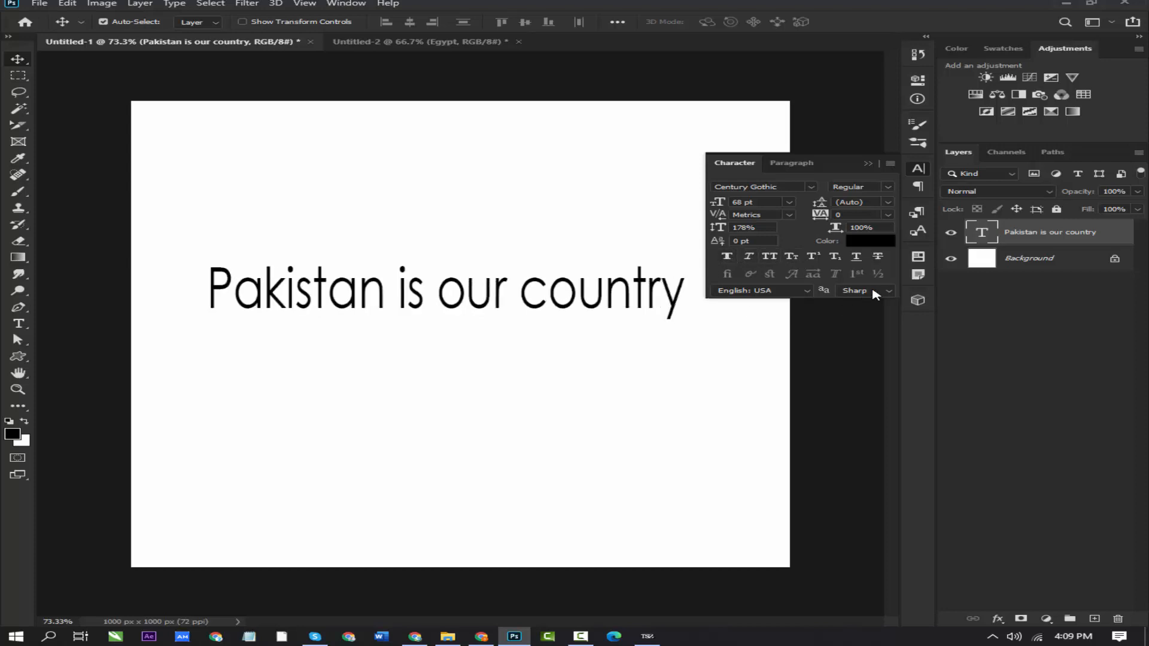
View the available language and anti-aliasing options for the text
click(790, 293)
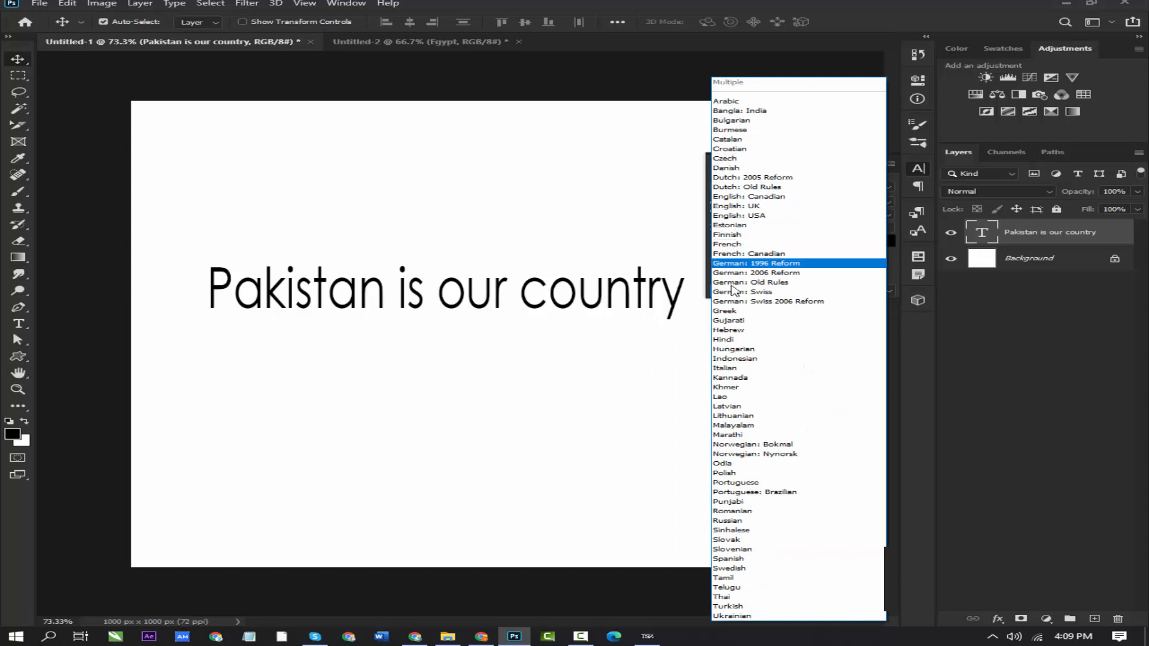
click(617, 473)
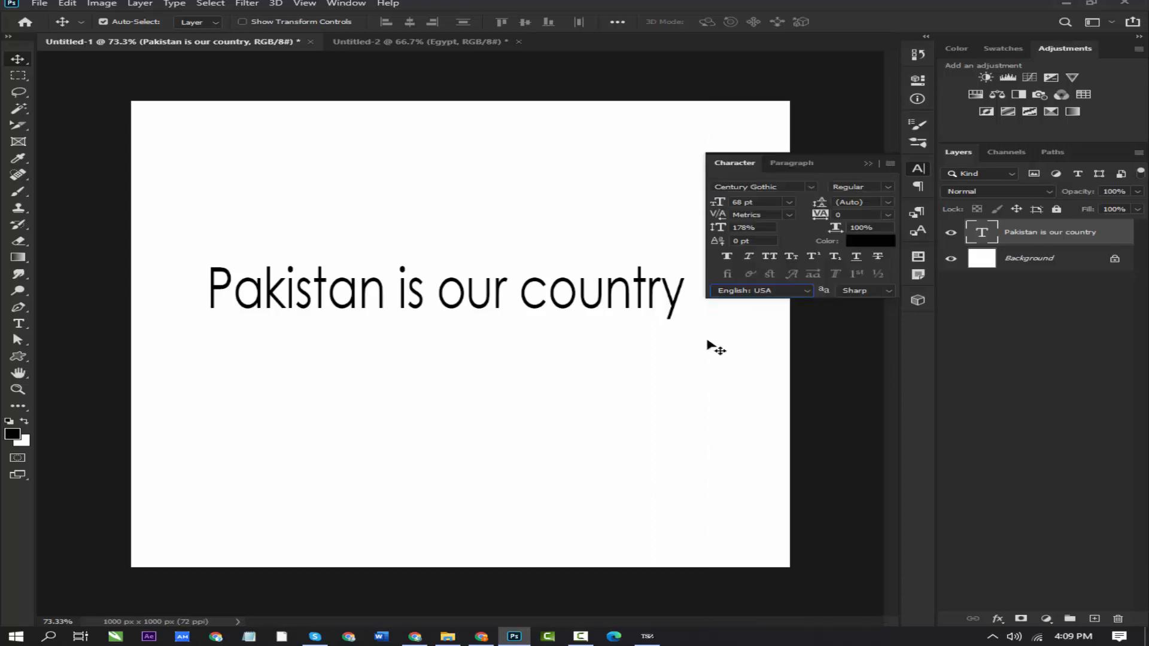
click(888, 292)
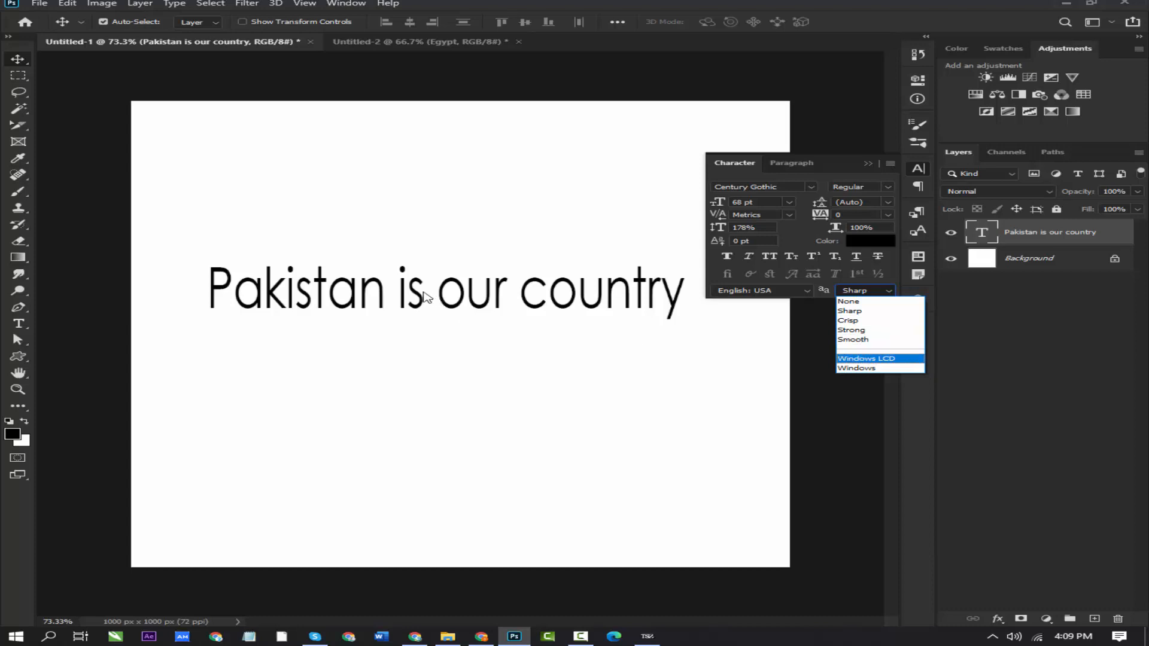
click(592, 227)
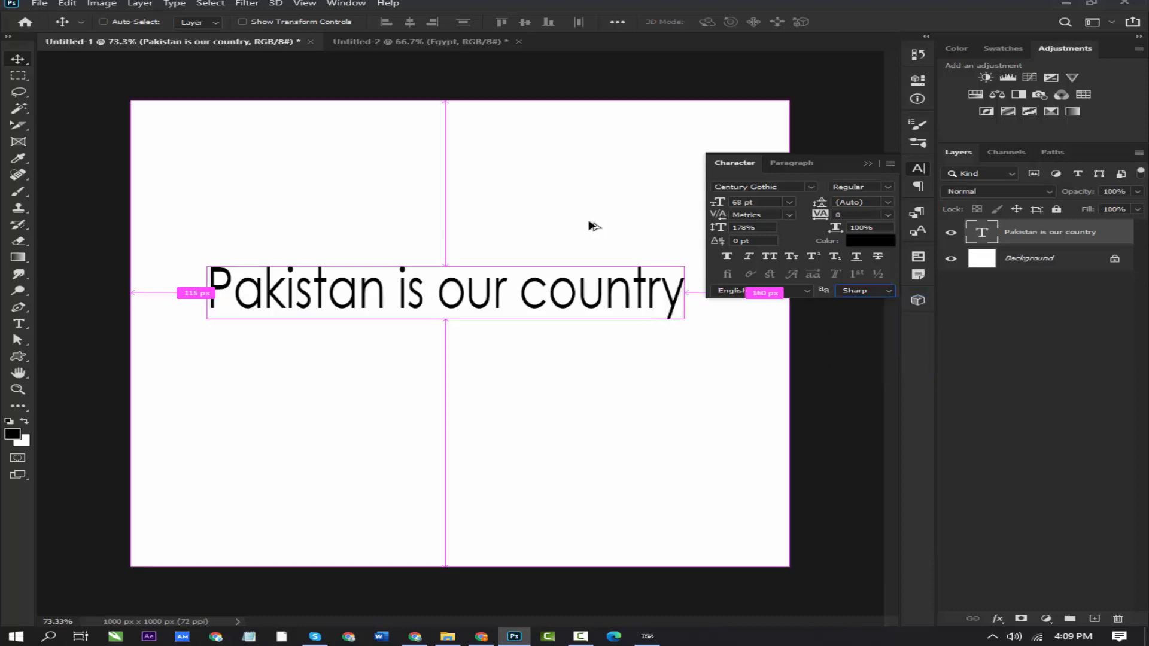
Try the Crisp anti-aliasing option while viewing the letters of "our country" up close
ctrl+click(428, 294)
key(z)
drag(180, 246, 270, 229)
drag(536, 300, 336, 260)
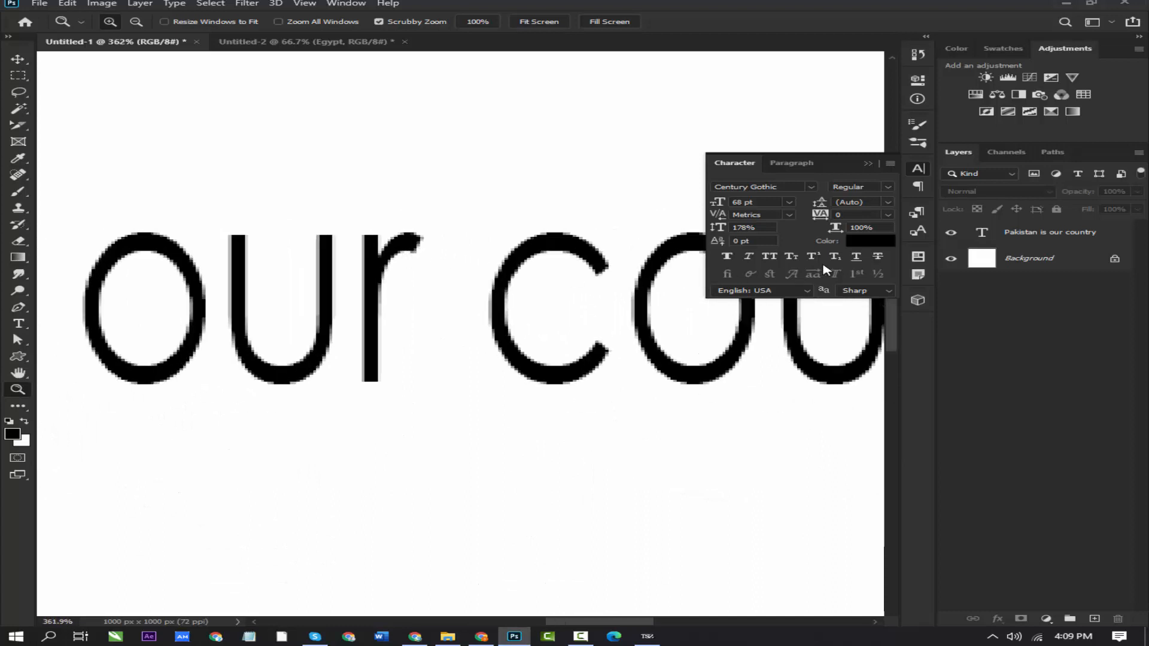
click(867, 291)
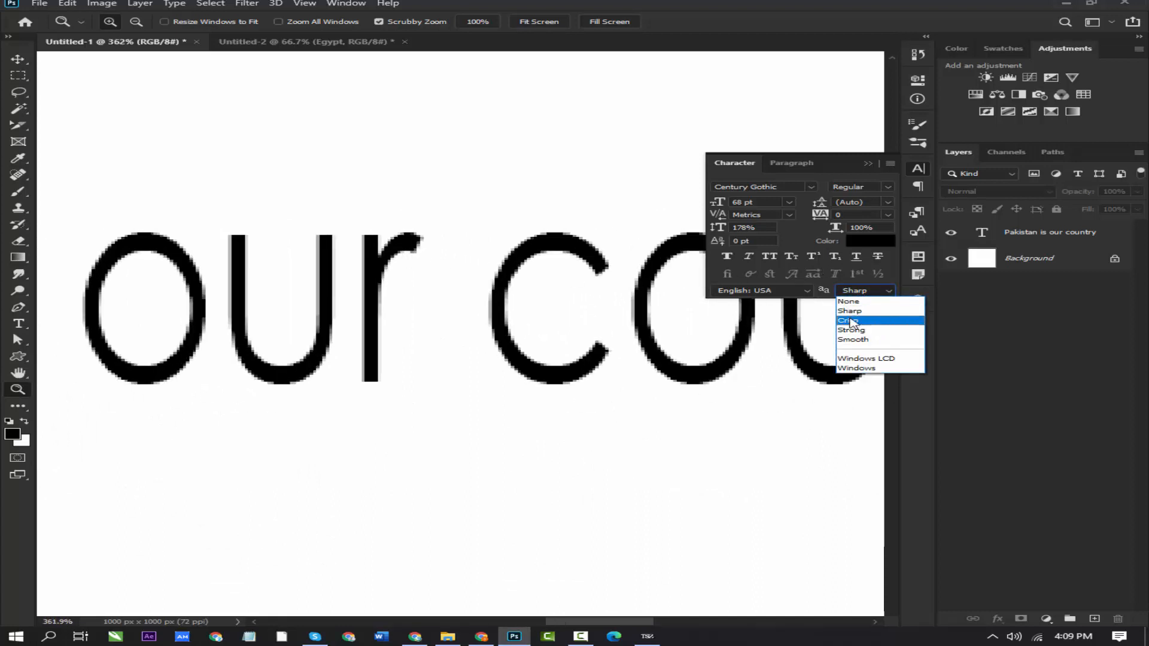
click(849, 320)
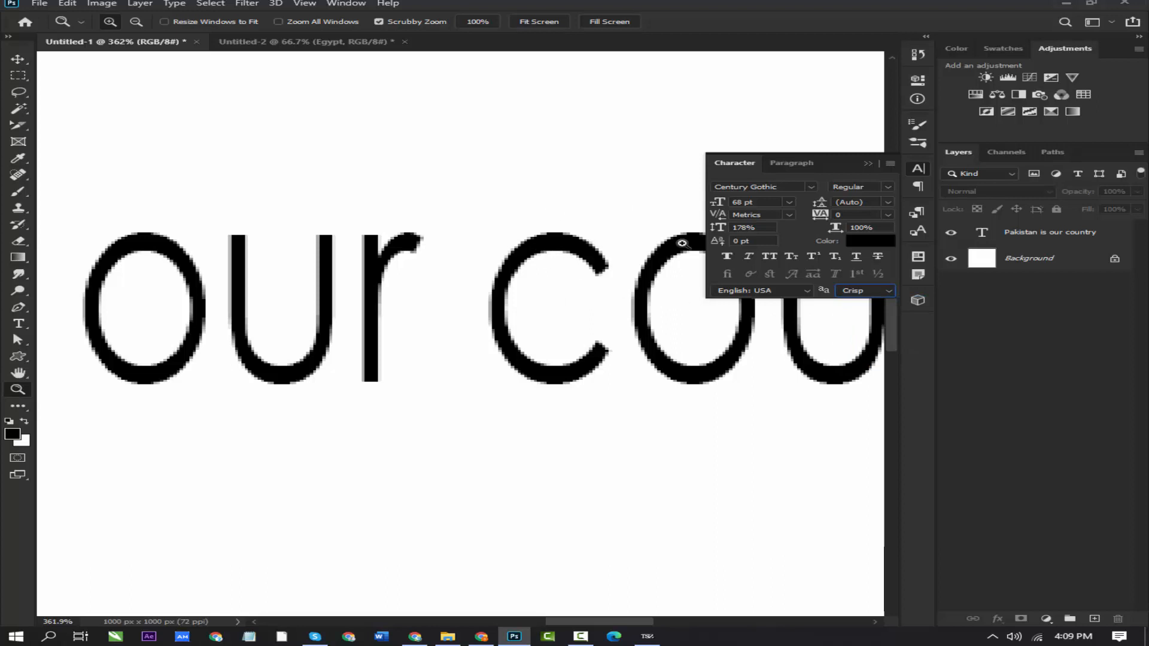
Select the "Pakistan is our country" layer and try Crisp, Strong and Smooth anti-aliasing on it
click(19, 60)
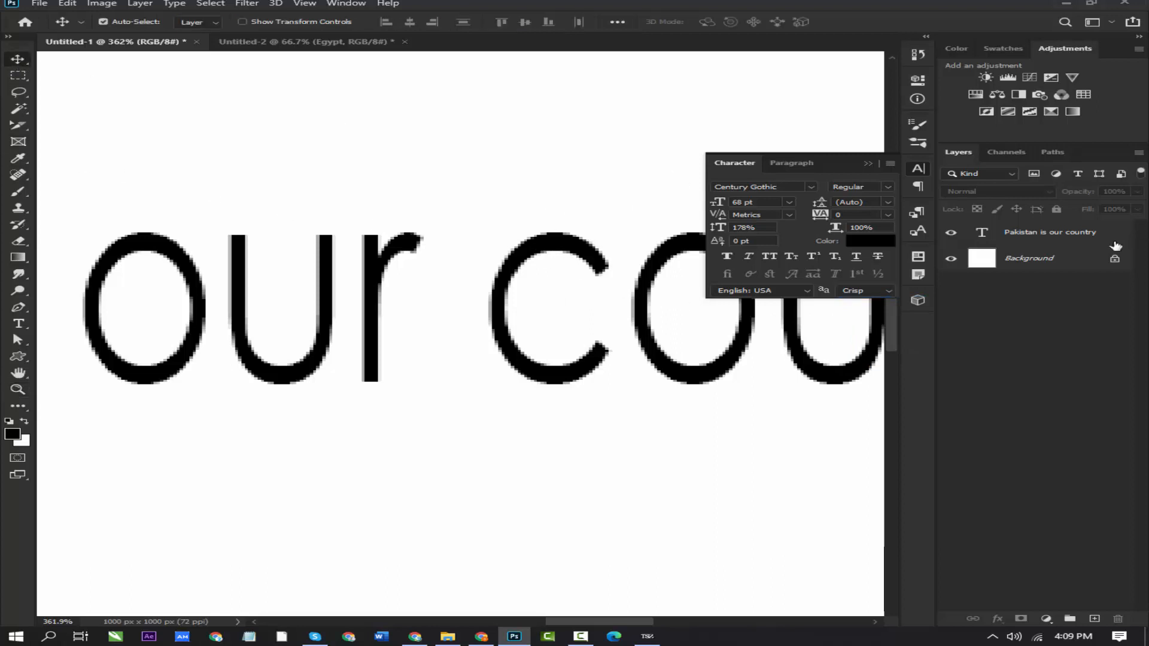
click(1051, 233)
click(889, 291)
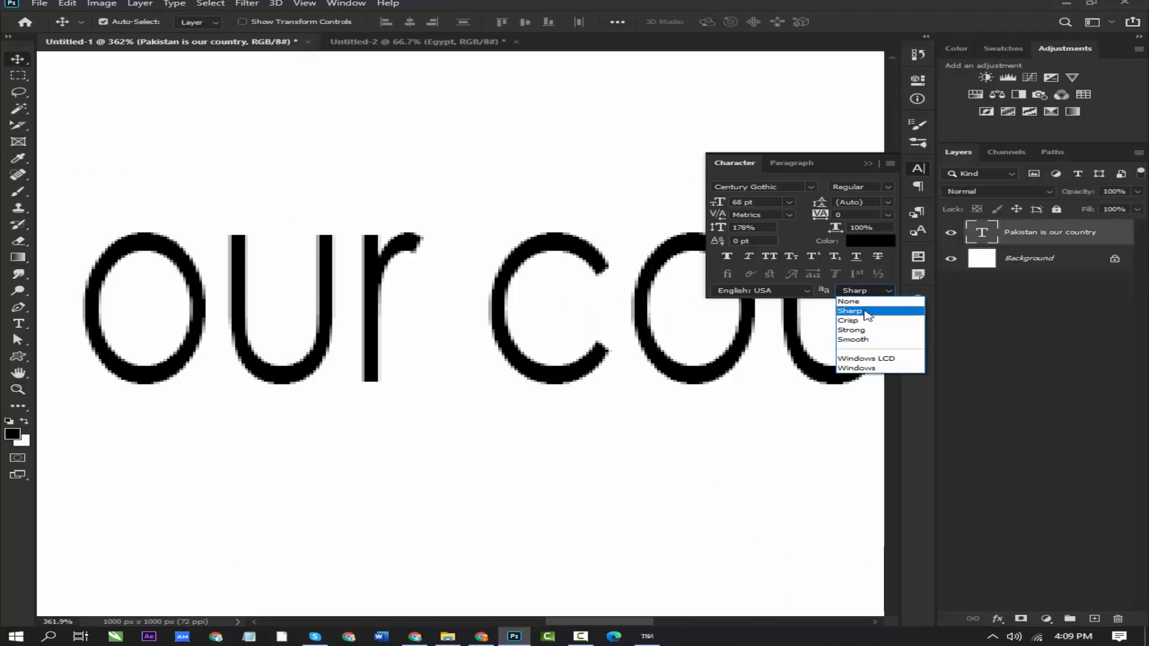
click(860, 320)
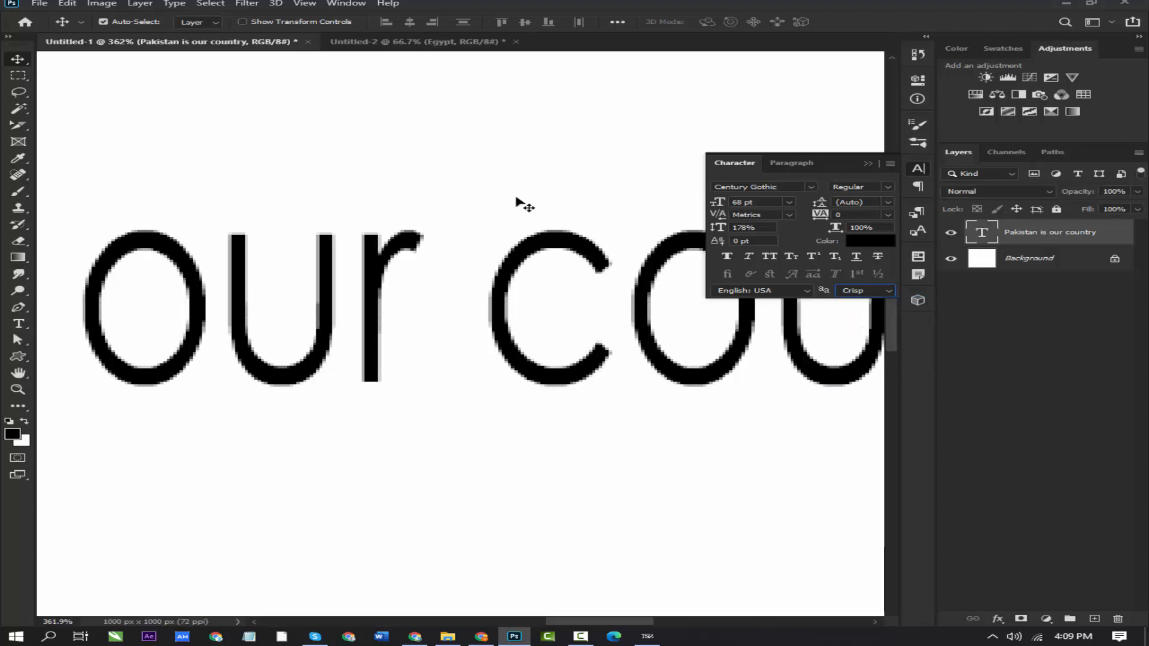
click(848, 296)
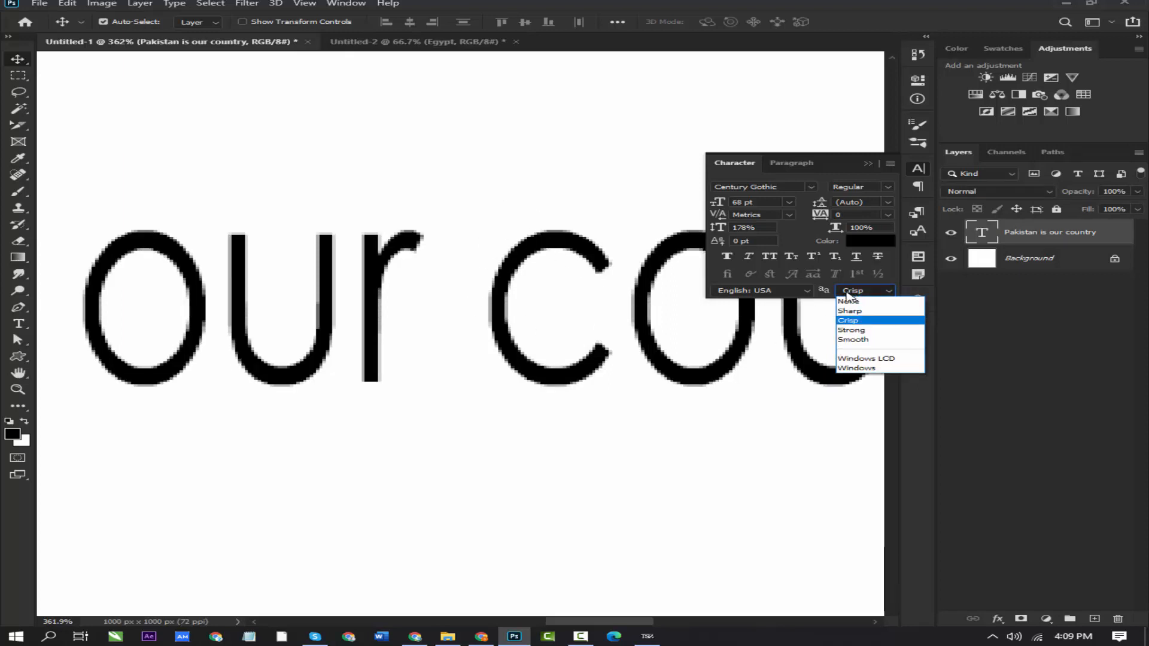
click(845, 330)
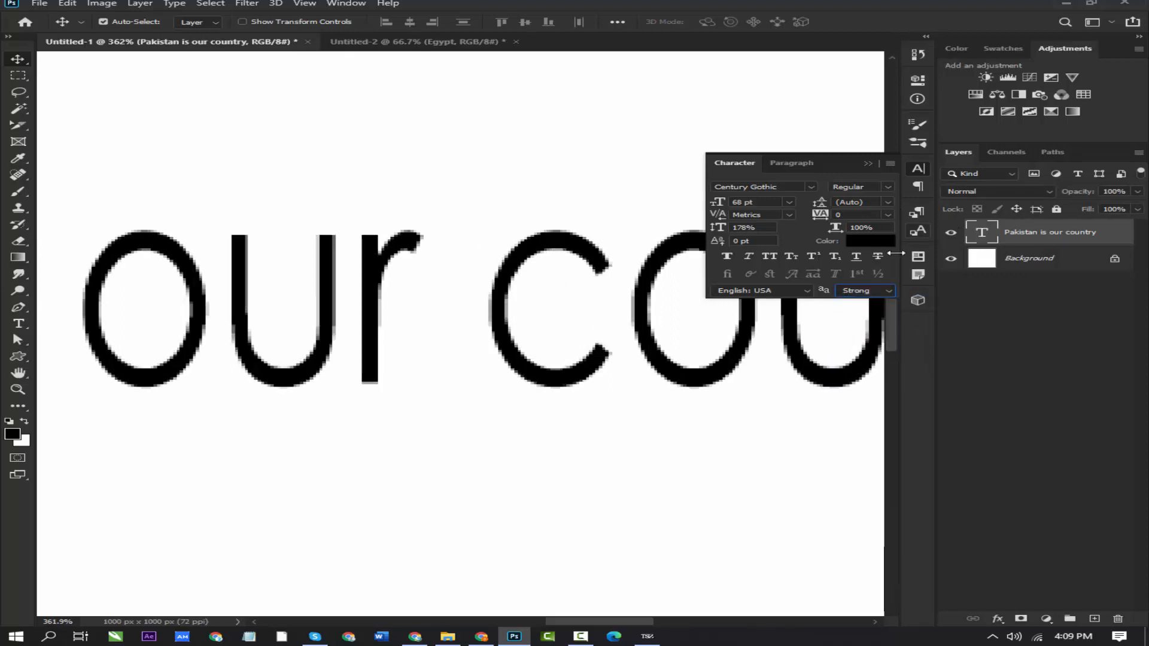
click(860, 293)
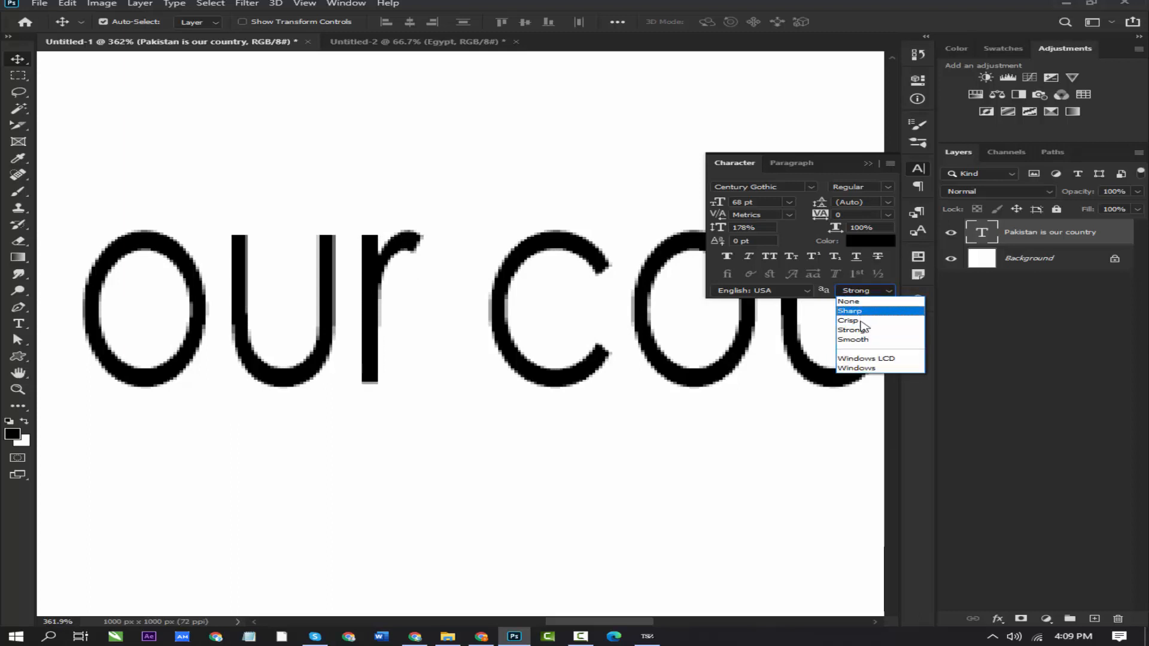
click(858, 344)
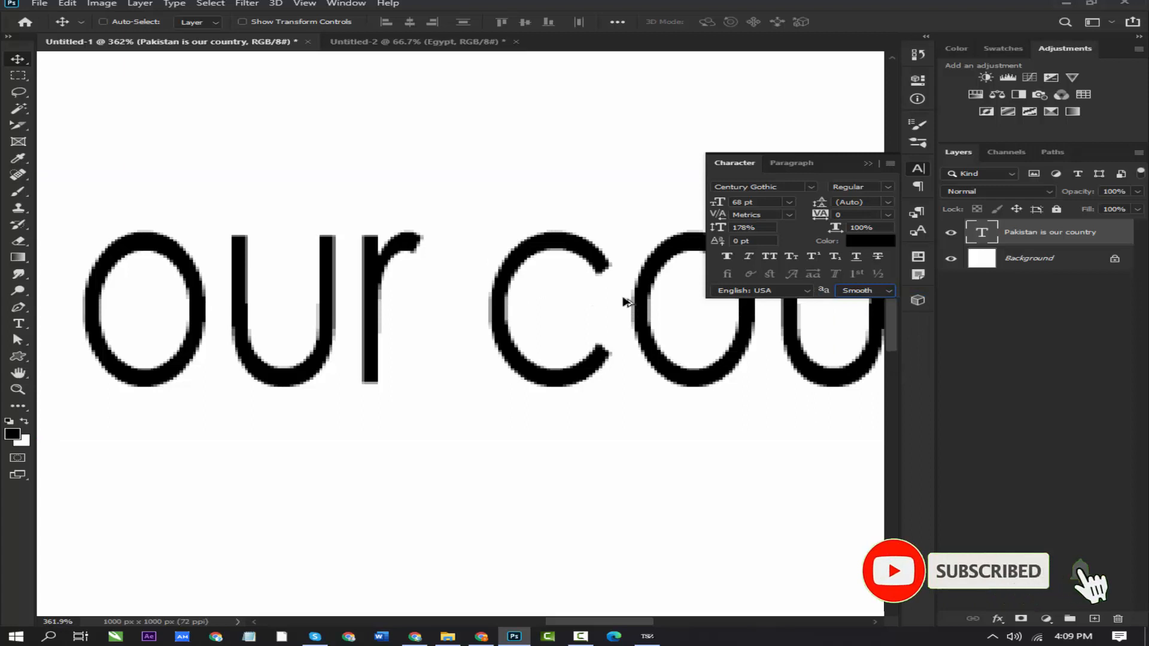
Set the text's anti-aliasing to None and collapse the Character panel
scroll(602, 212, down, 8)
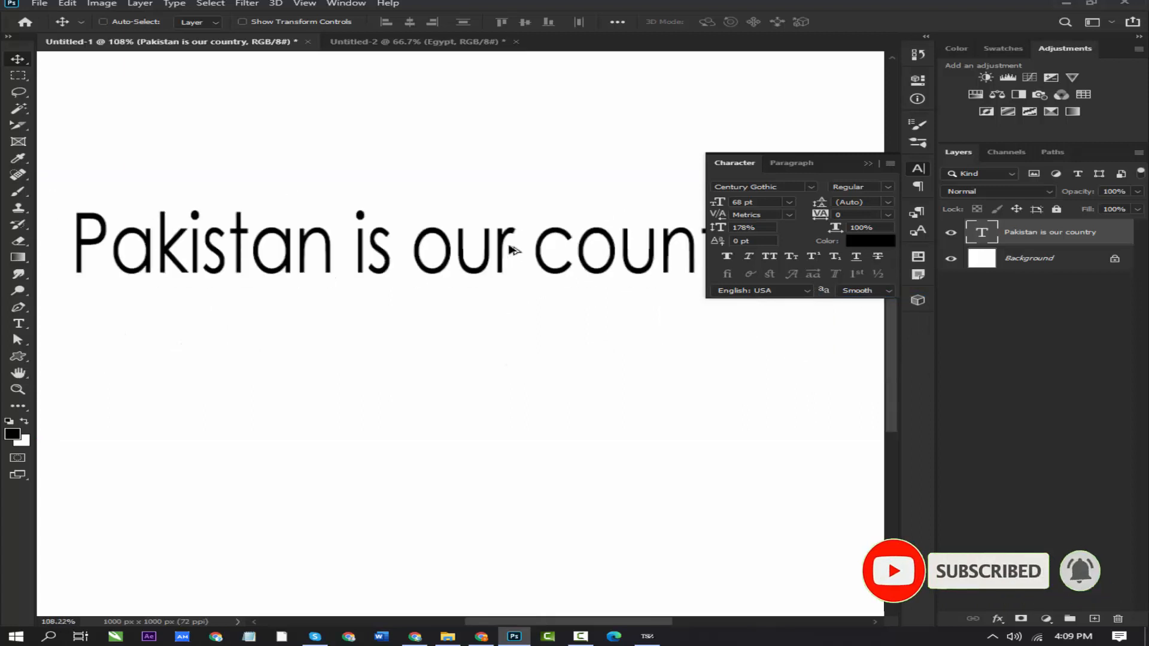
click(873, 299)
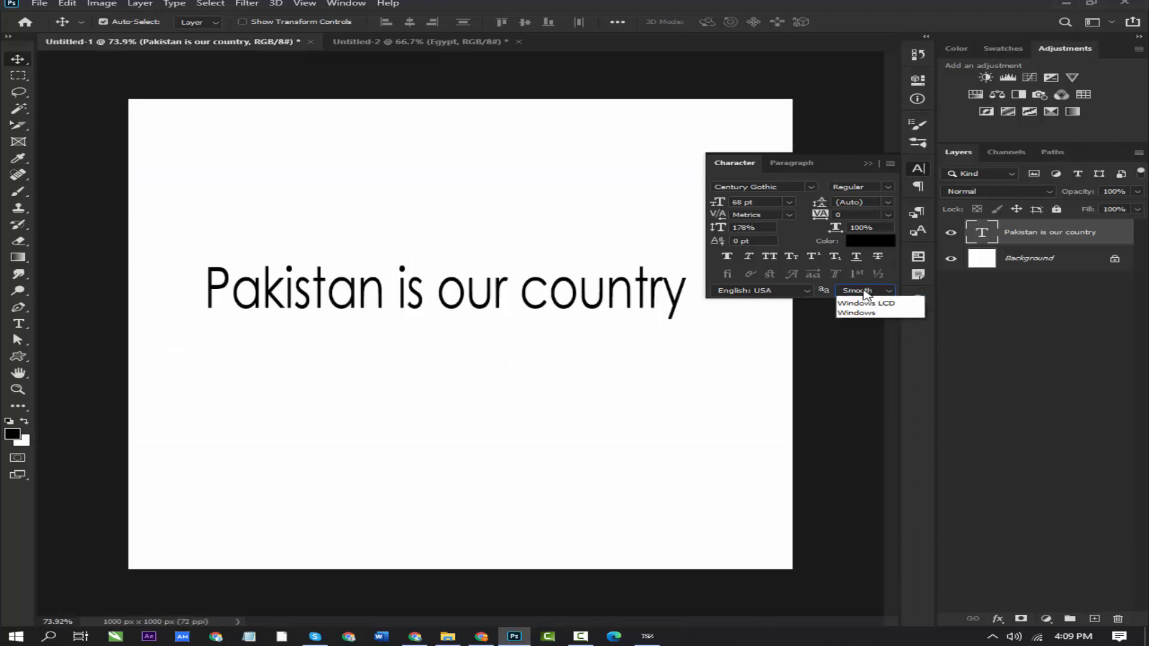
click(867, 304)
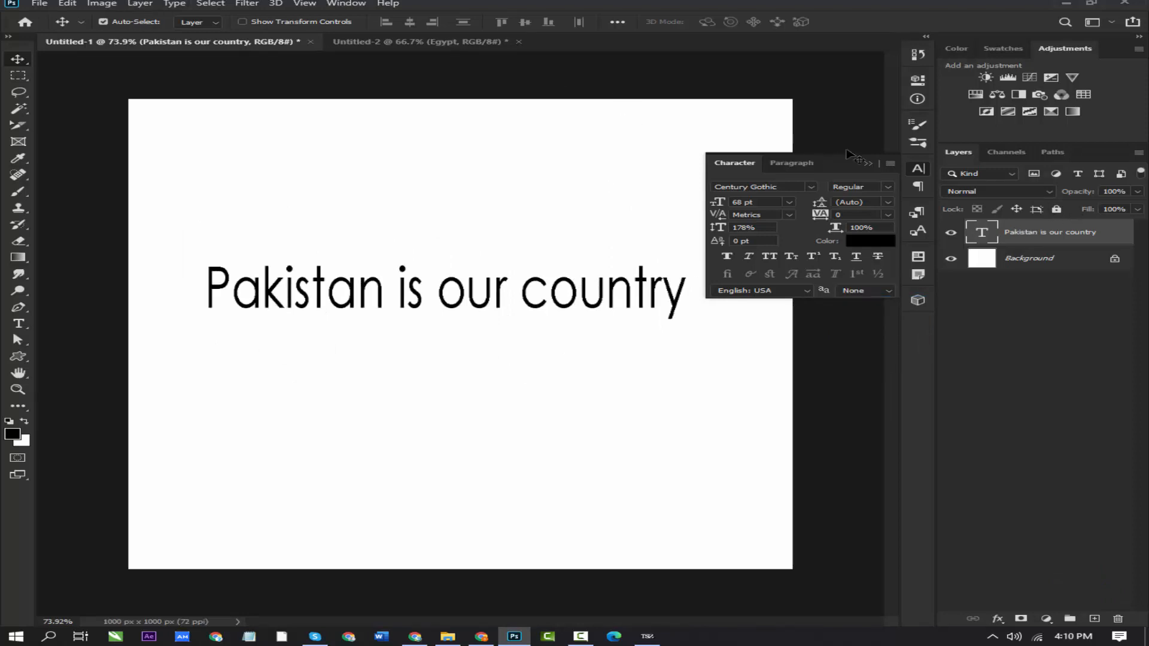
click(866, 164)
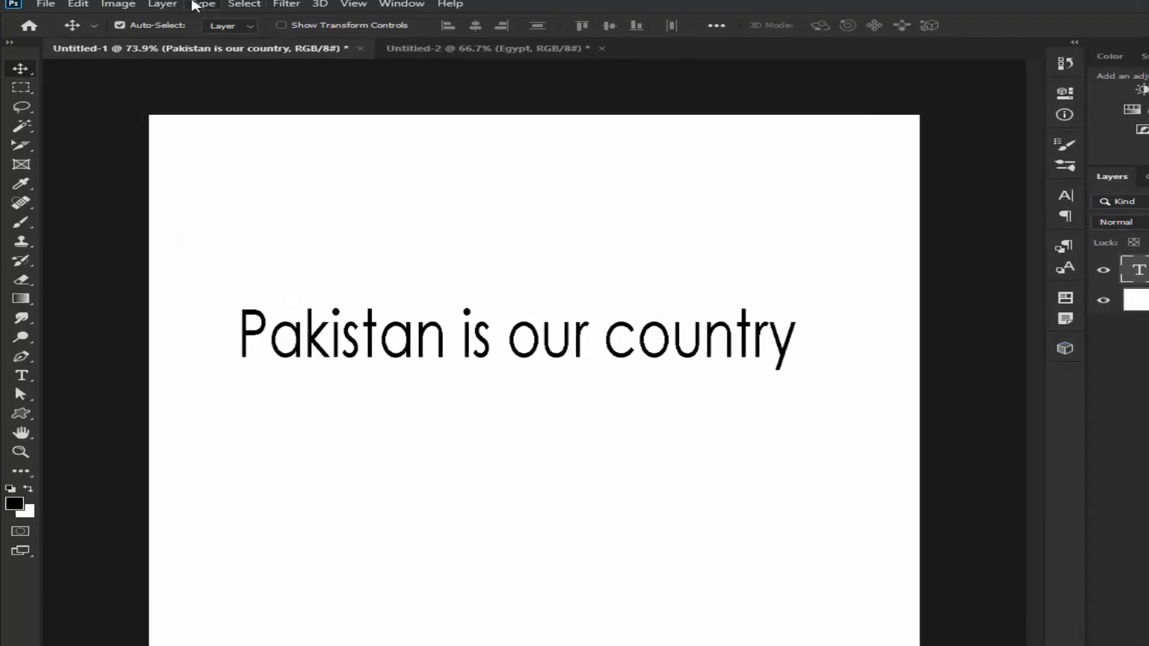
Change the orientation of the "Pakistan is our country" text to vertical
click(174, 5)
mouse_move(464, 161)
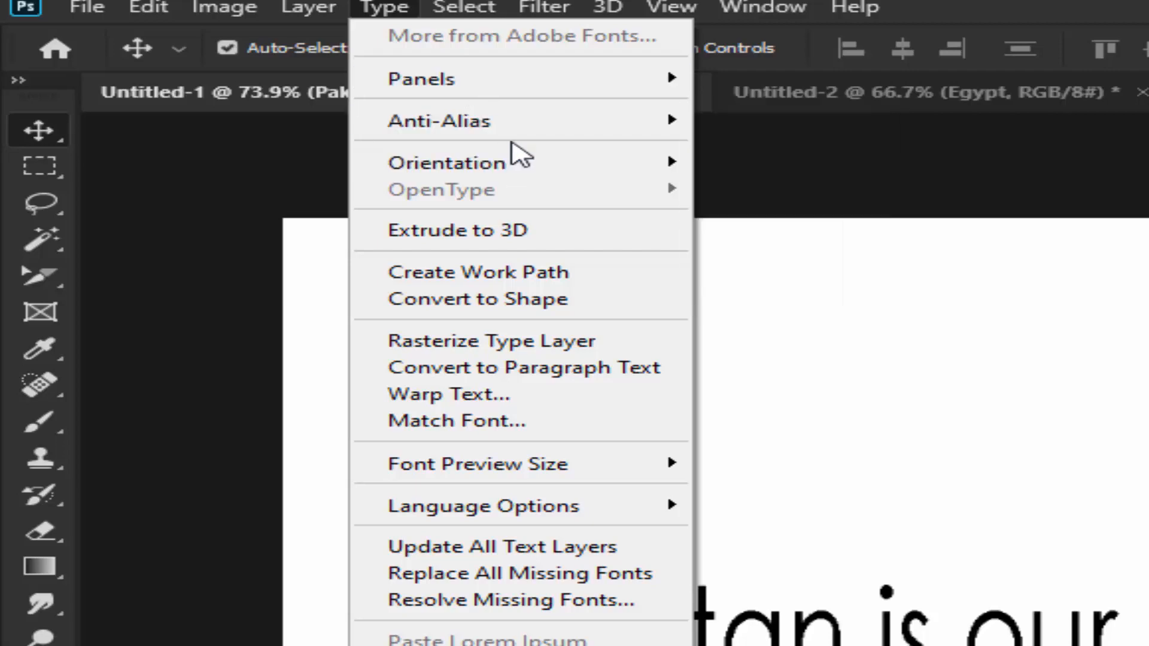
mouse_move(590, 171)
click(772, 188)
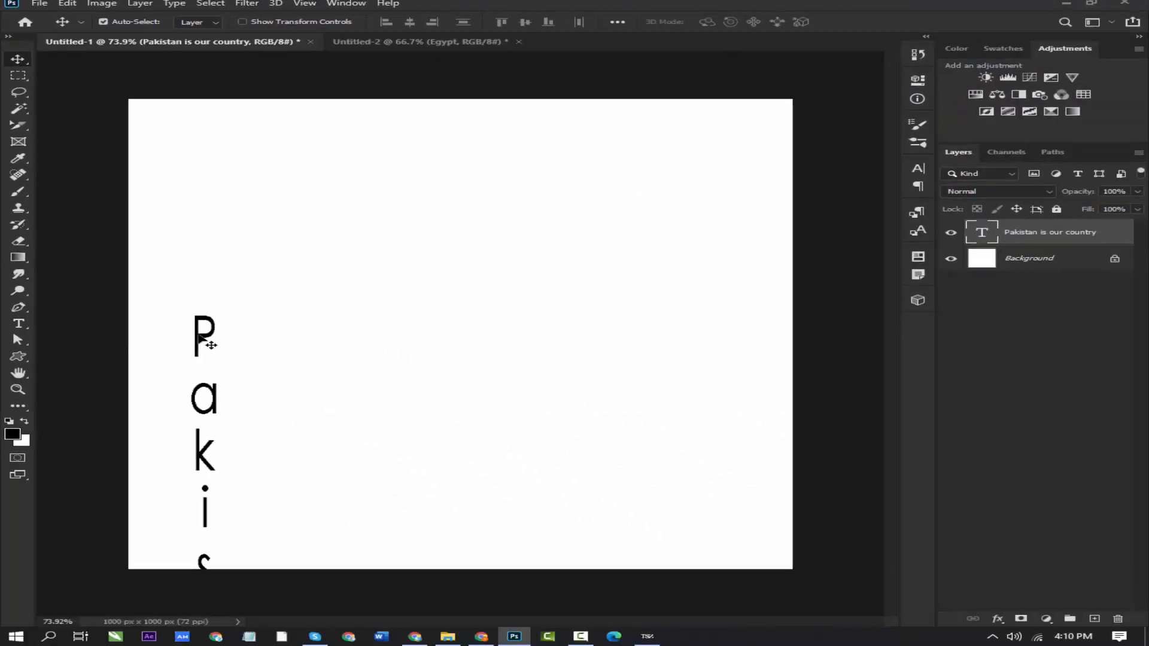
Scale down the vertical text and place it near the canvas's left edge so the whole line fits
drag(199, 336, 296, 455)
key(ctrl+t)
drag(291, 503, 261, 170)
drag(234, 85, 185, 165)
click(890, 22)
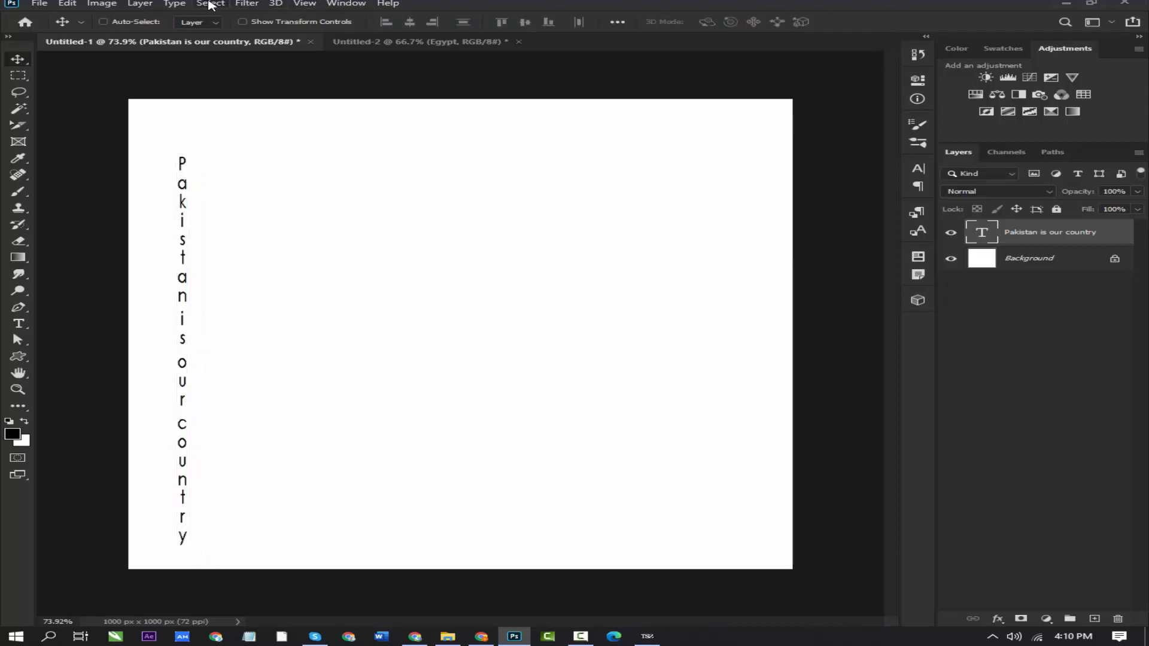
Undo the scaling, repositioning and vertical orientation of the text
key(ctrl+z)
key(ctrl+z)
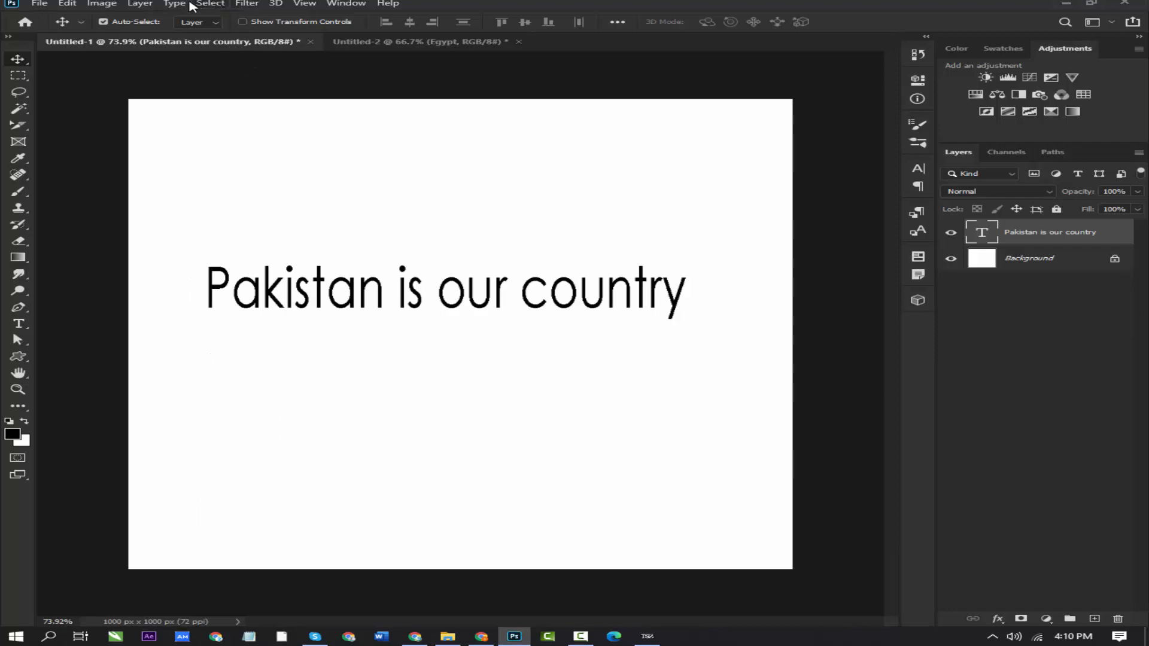
click(183, 4)
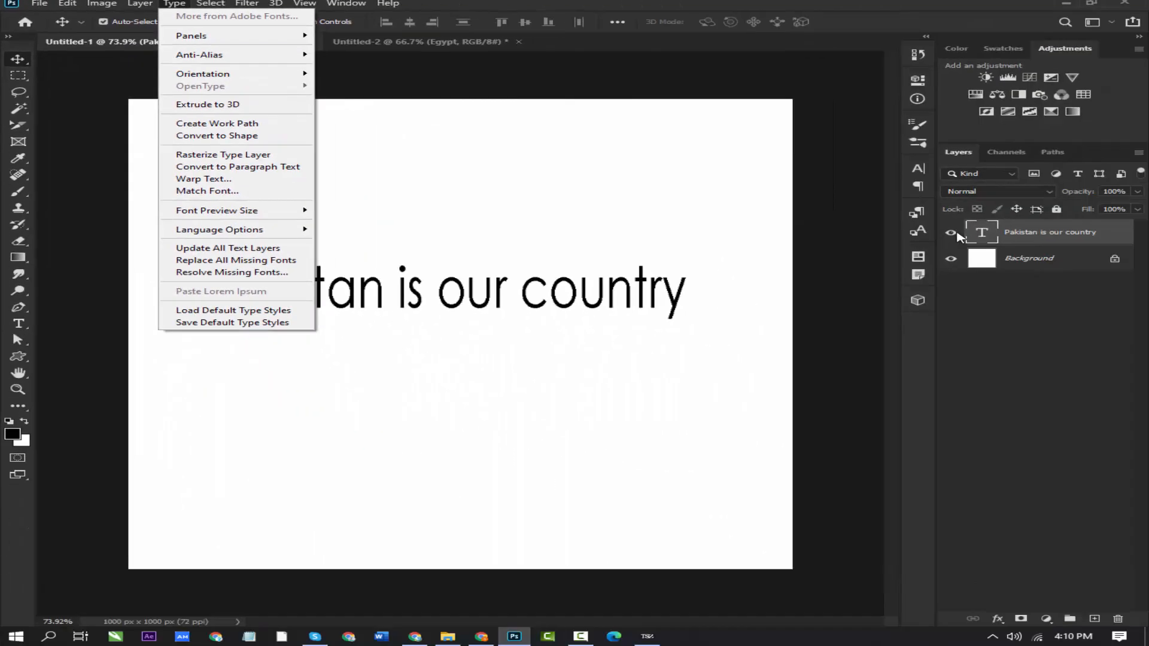
Hide the "Pakistan is our country" layer and add a new text layer reading "Two Ocean Media"
click(955, 235)
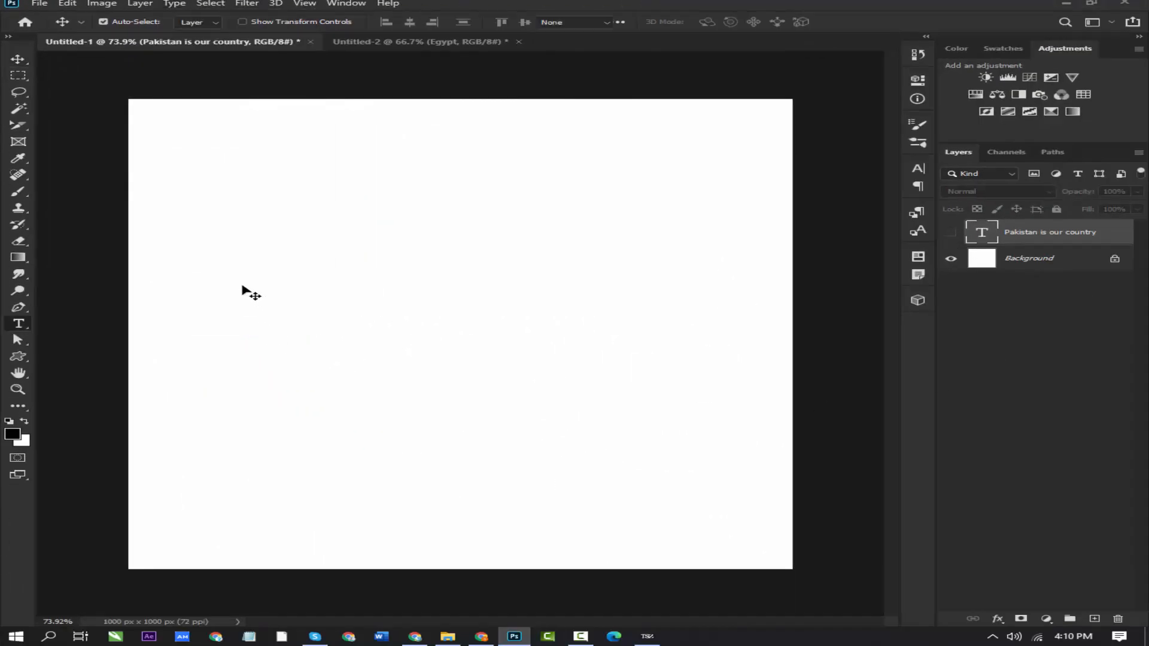
key(t)
click(384, 345)
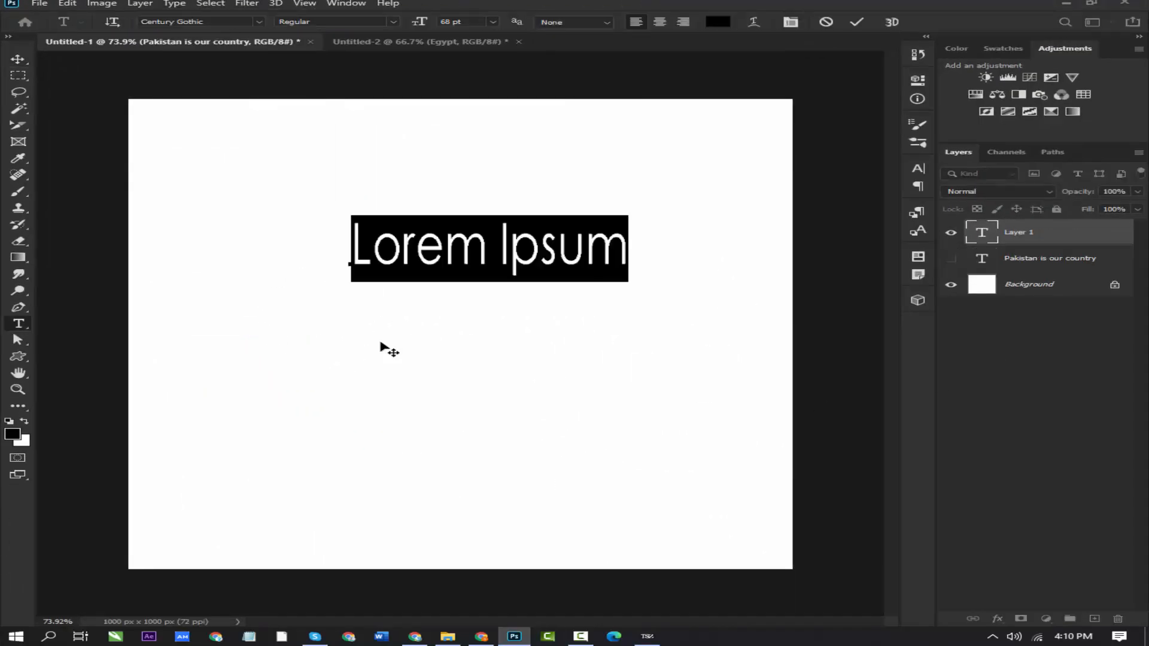
text(Two)
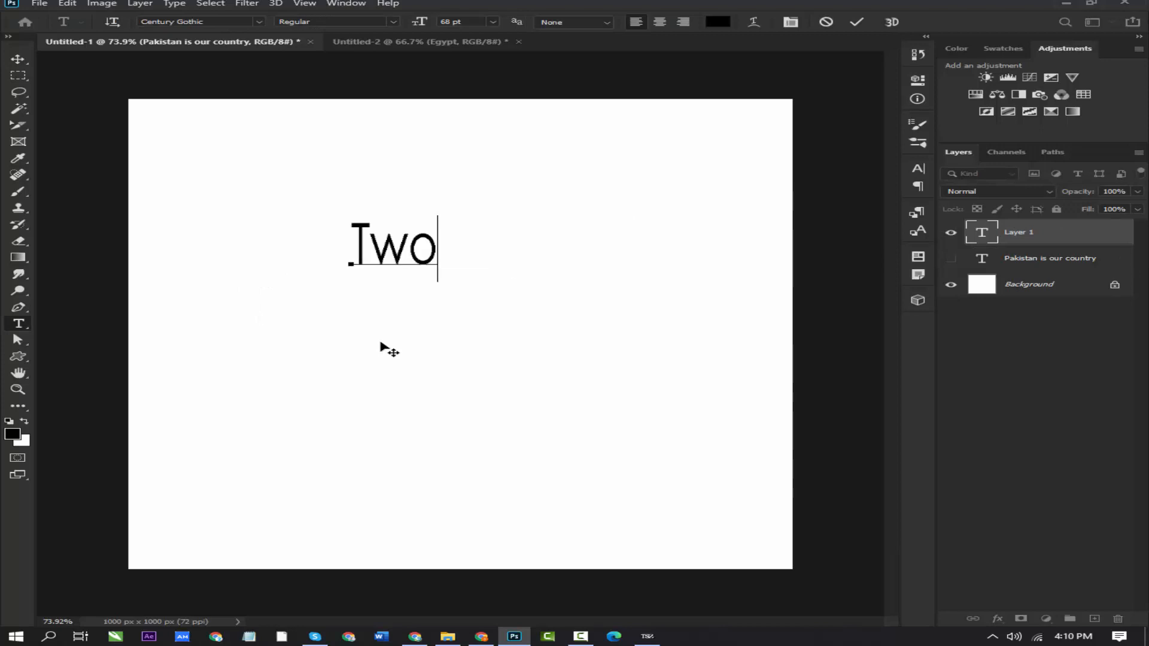
text( Ocean )
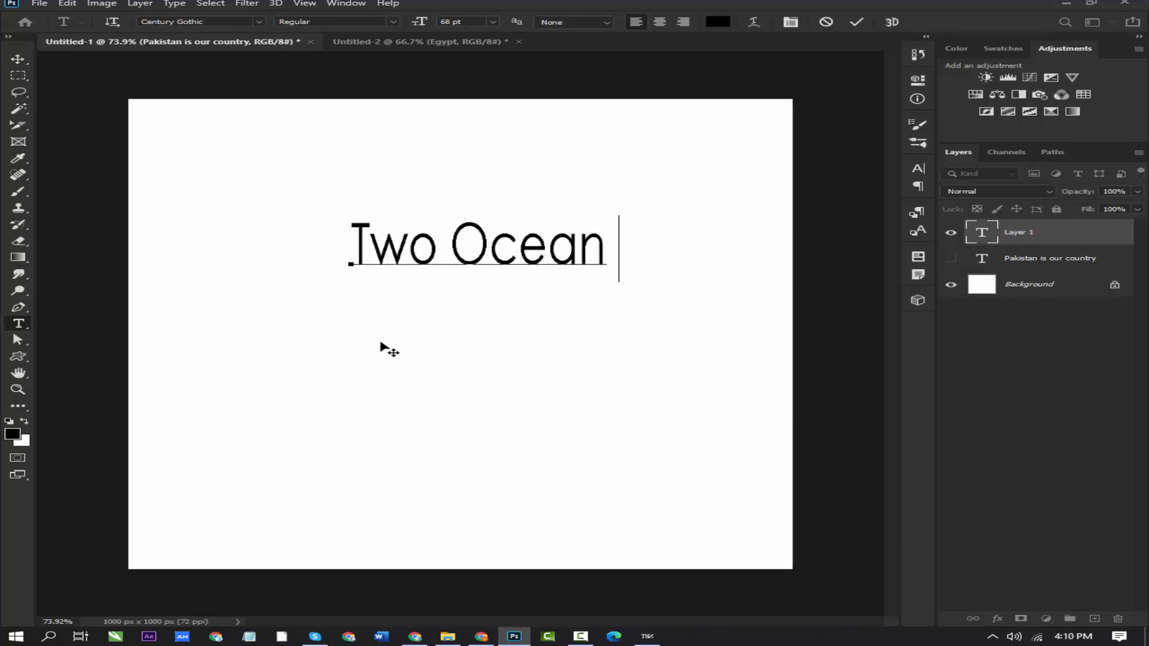
text(Media)
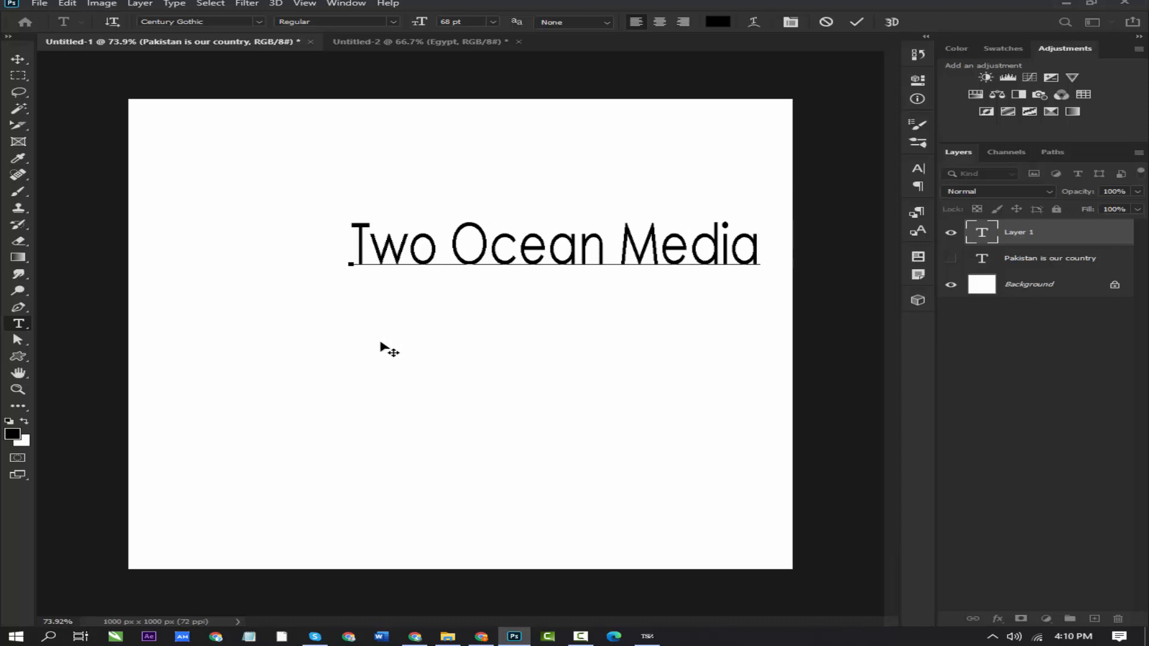
key(ctrl+Return)
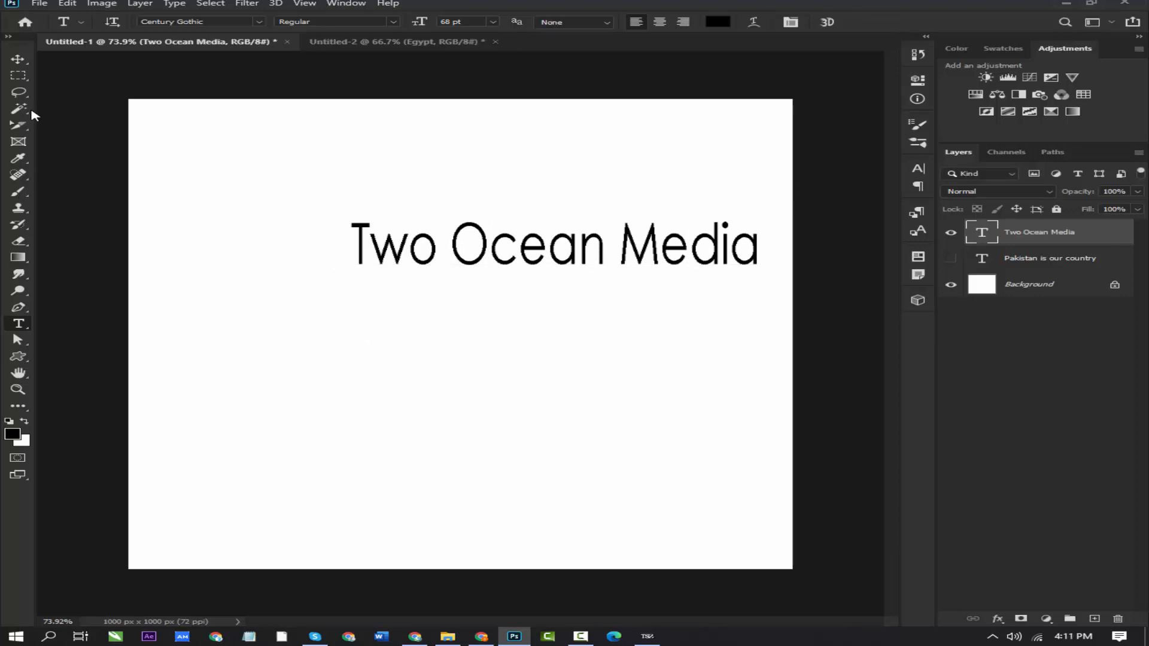
Move the "Two Ocean Media" text left and slightly down, toward the middle of the canvas
click(18, 59)
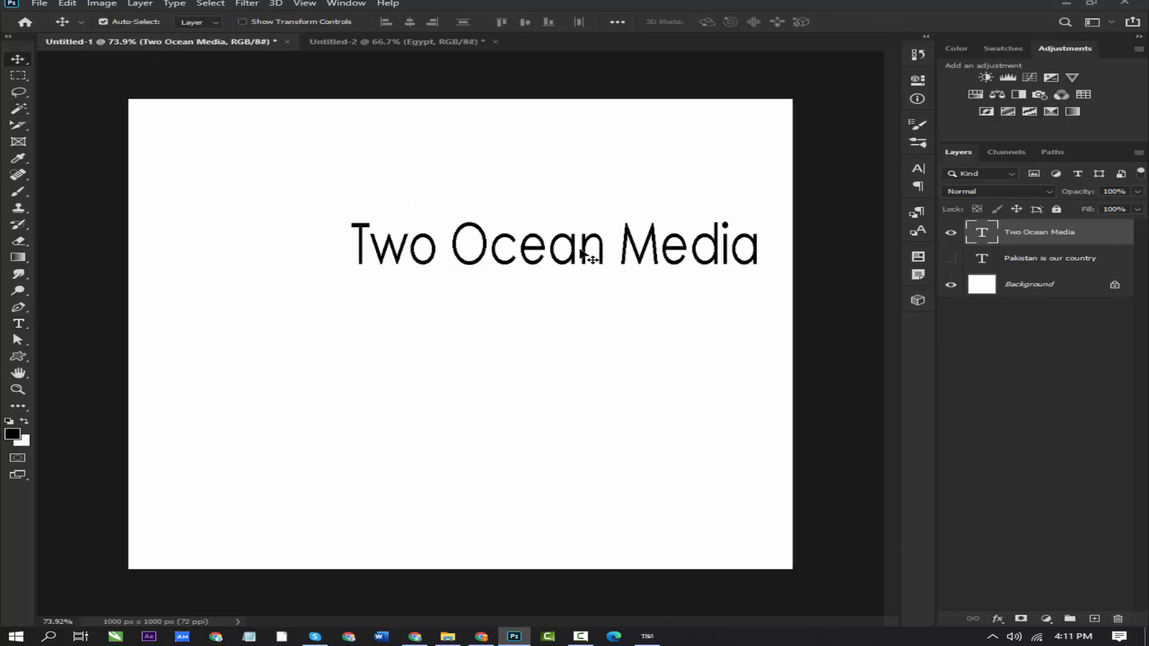
drag(583, 252, 415, 315)
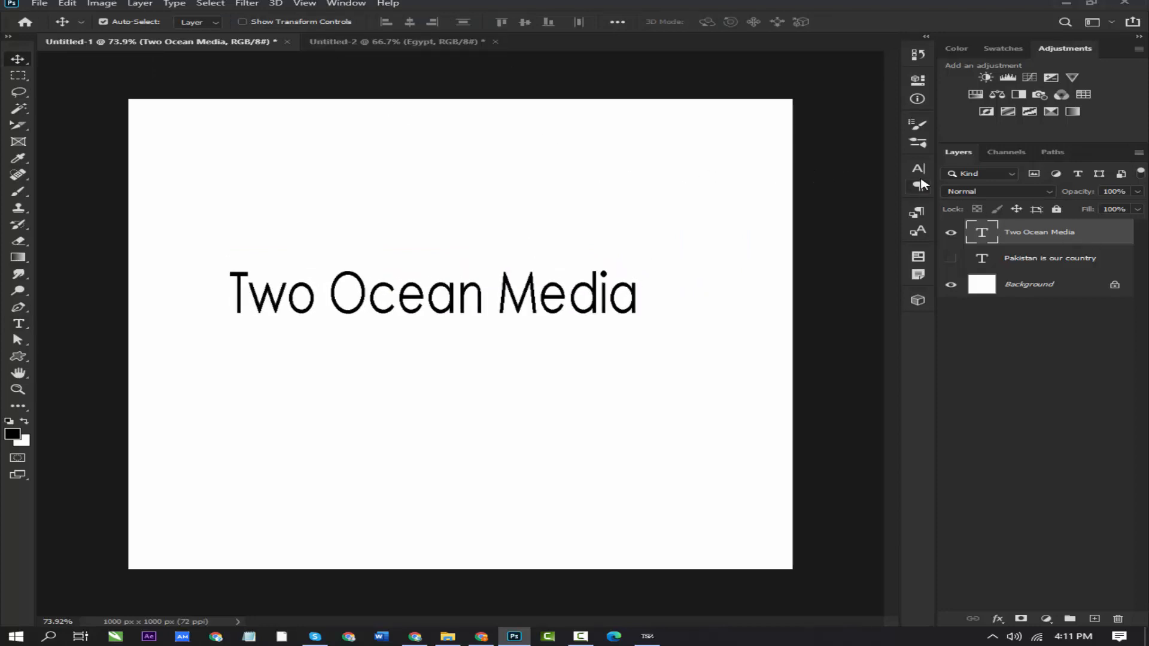
Change the font of the "Two Ocean Media" text to Bungee Regular
click(919, 168)
click(802, 187)
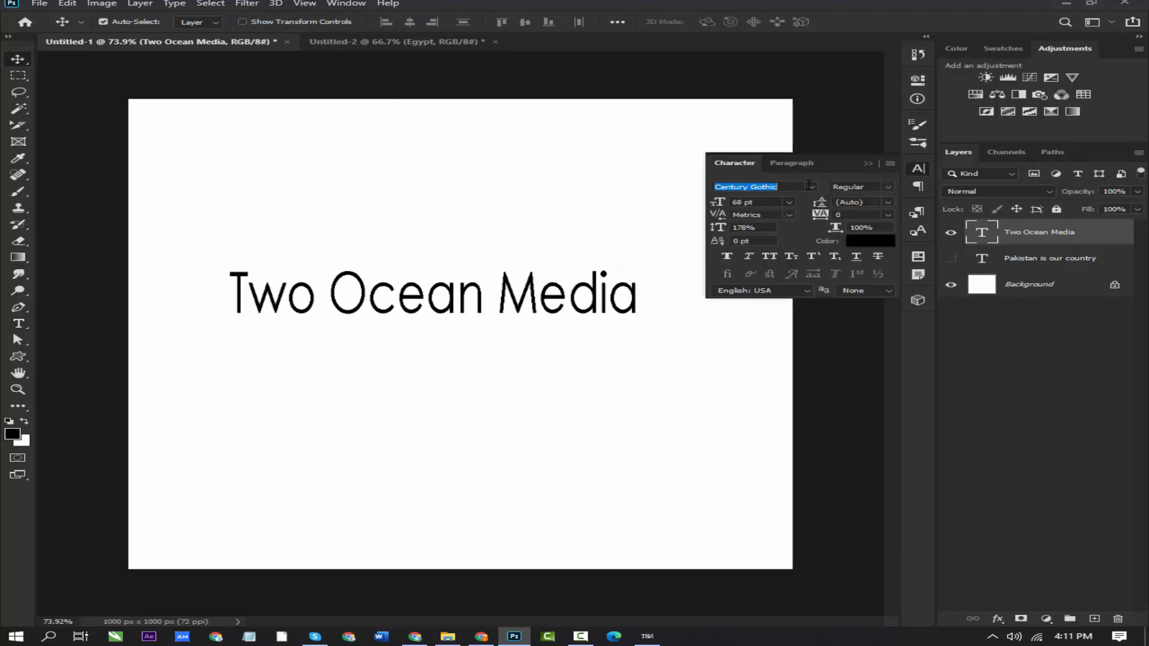
click(811, 188)
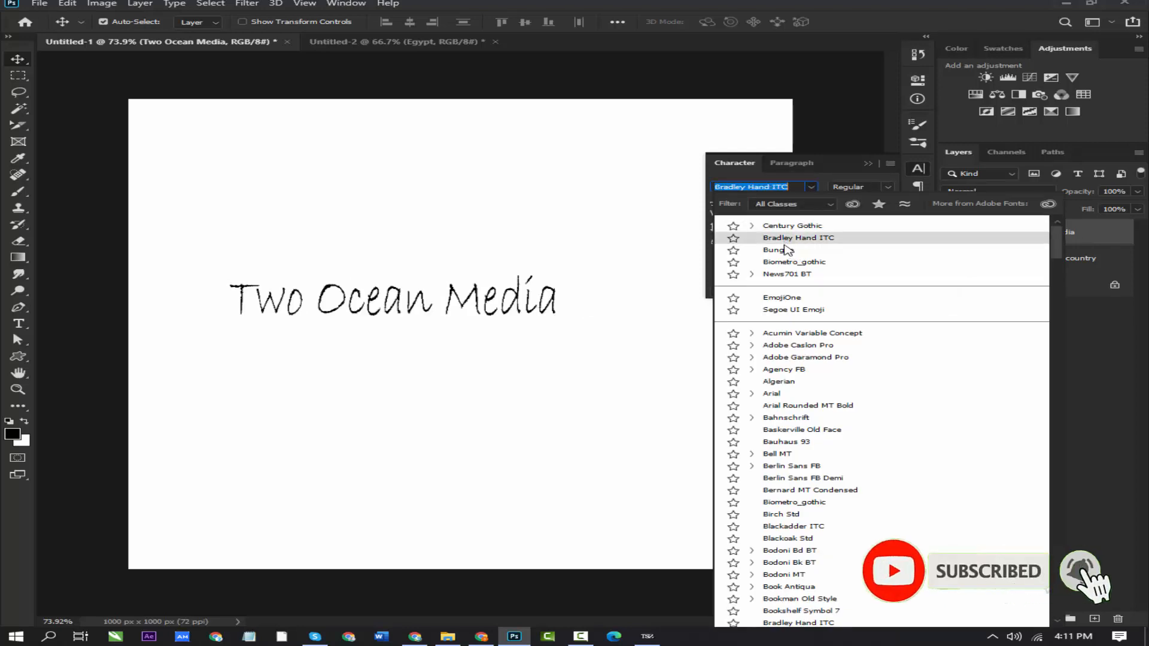
click(784, 251)
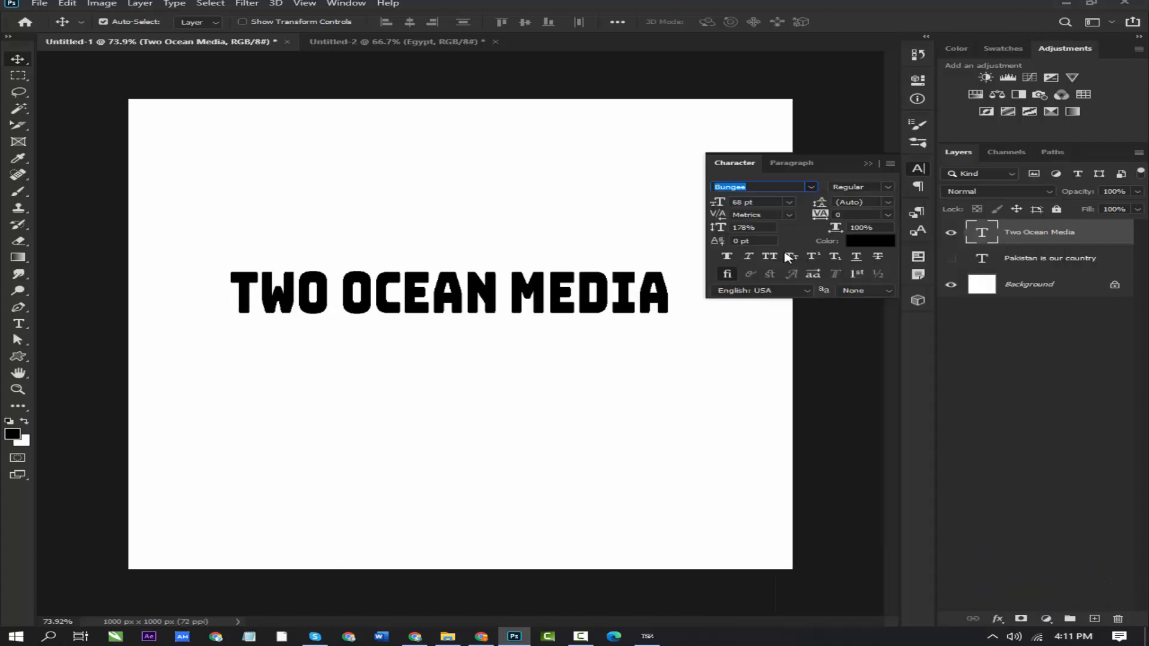
click(868, 164)
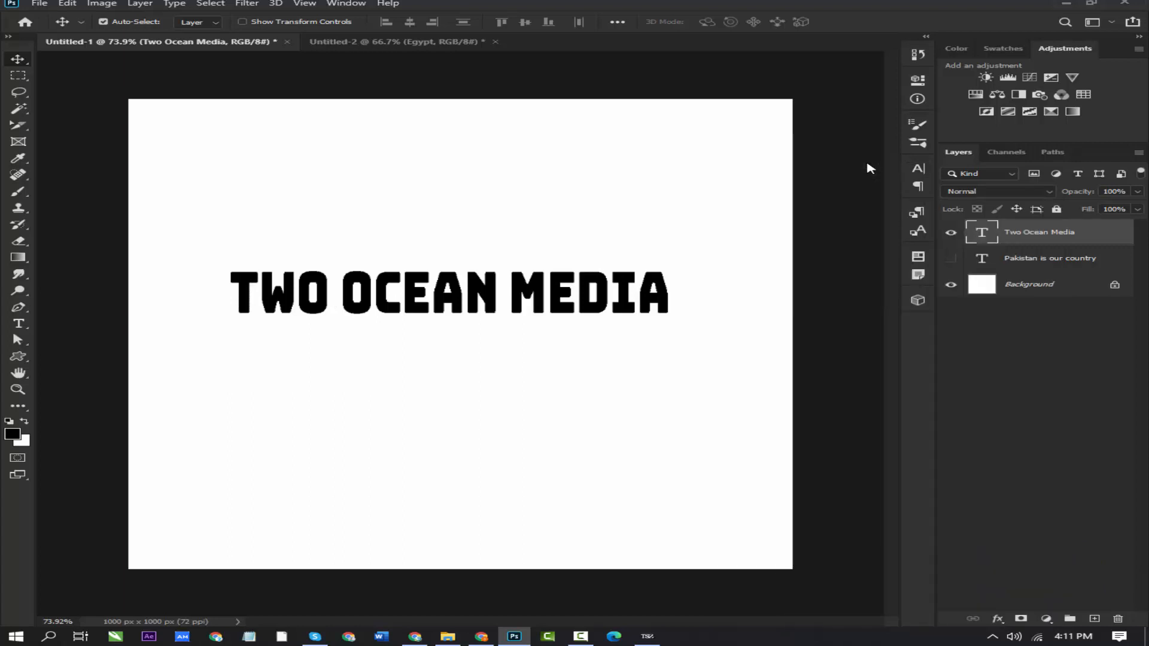
Extrude the "Two Ocean Media" text to 3D and accept switching to the 3D workspace
click(254, 6)
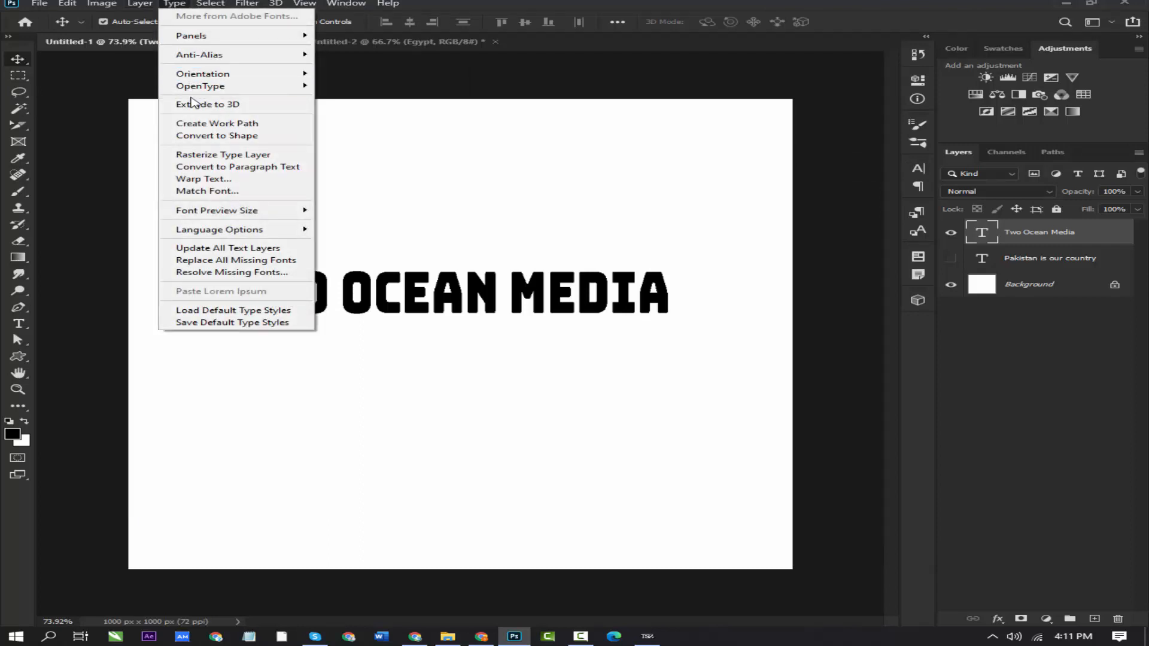
click(192, 106)
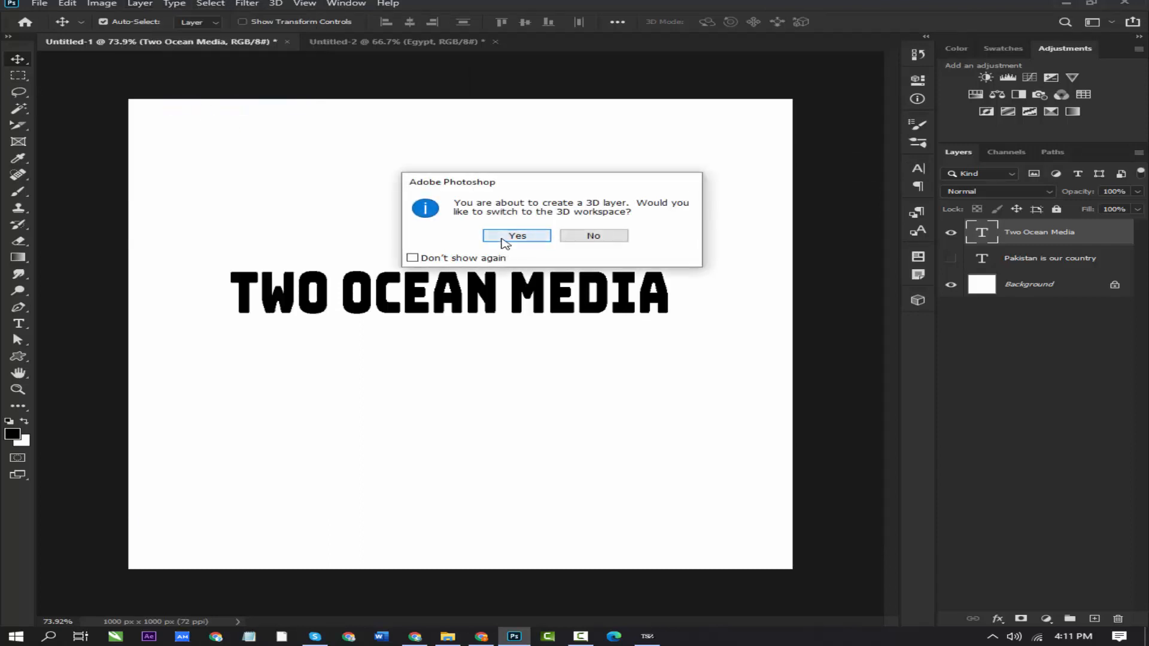
click(502, 240)
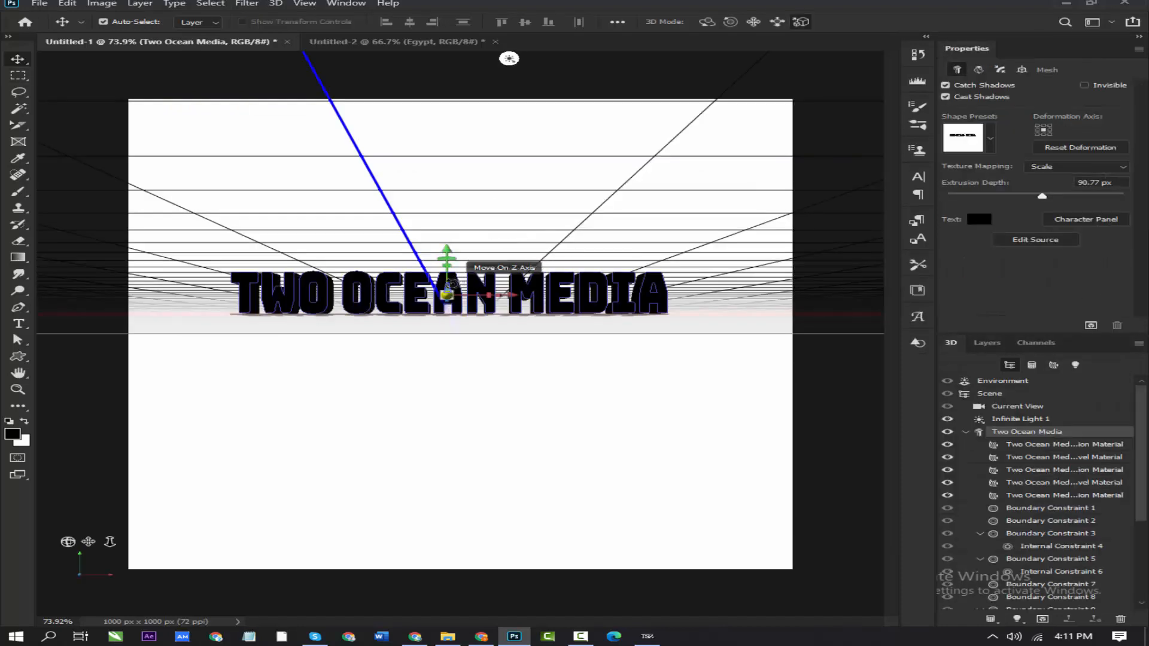
drag(453, 283, 413, 268)
Try the red textured presets on the 3D text's first material and settle on the green grass preset
click(1021, 446)
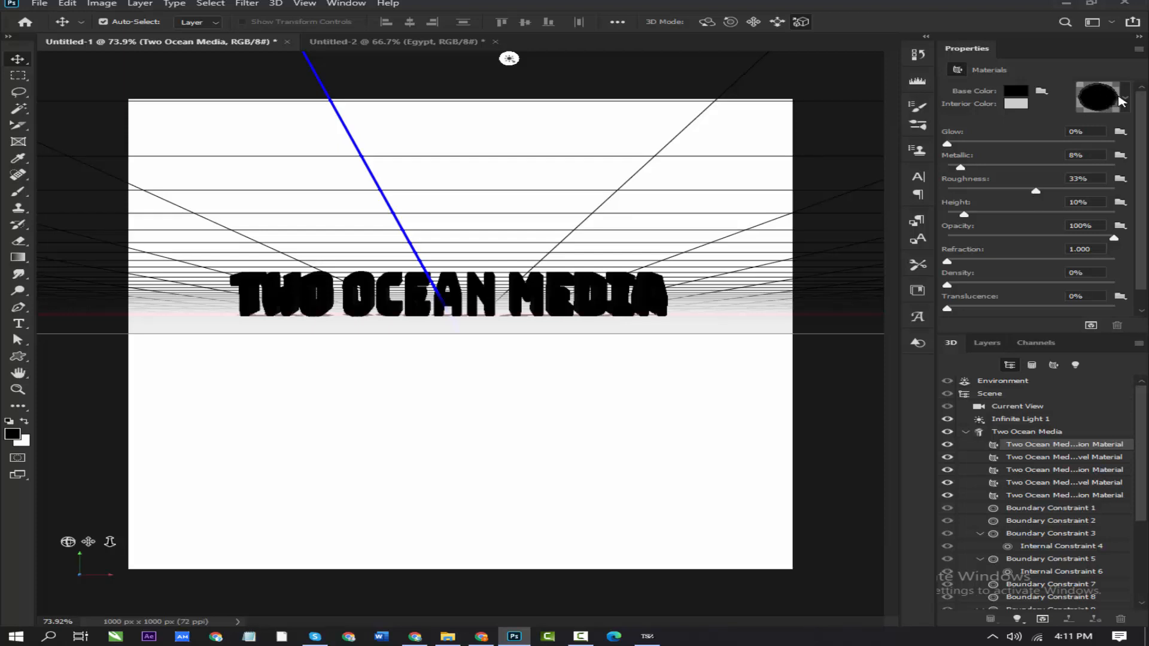
click(1125, 100)
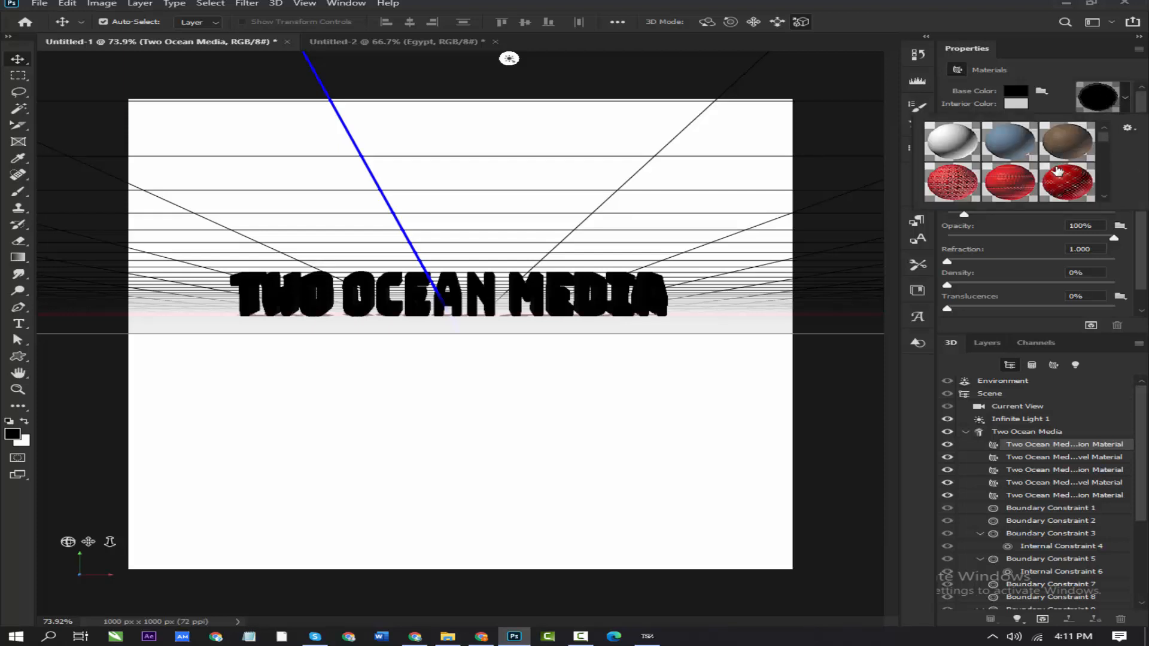
click(1017, 189)
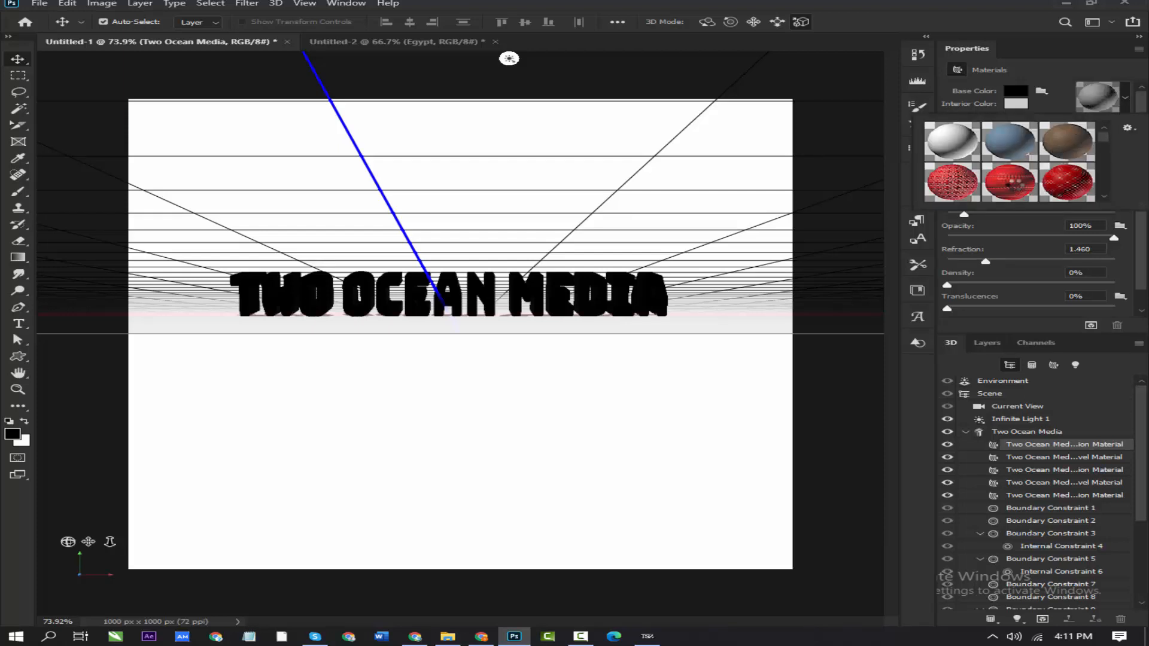
click(955, 187)
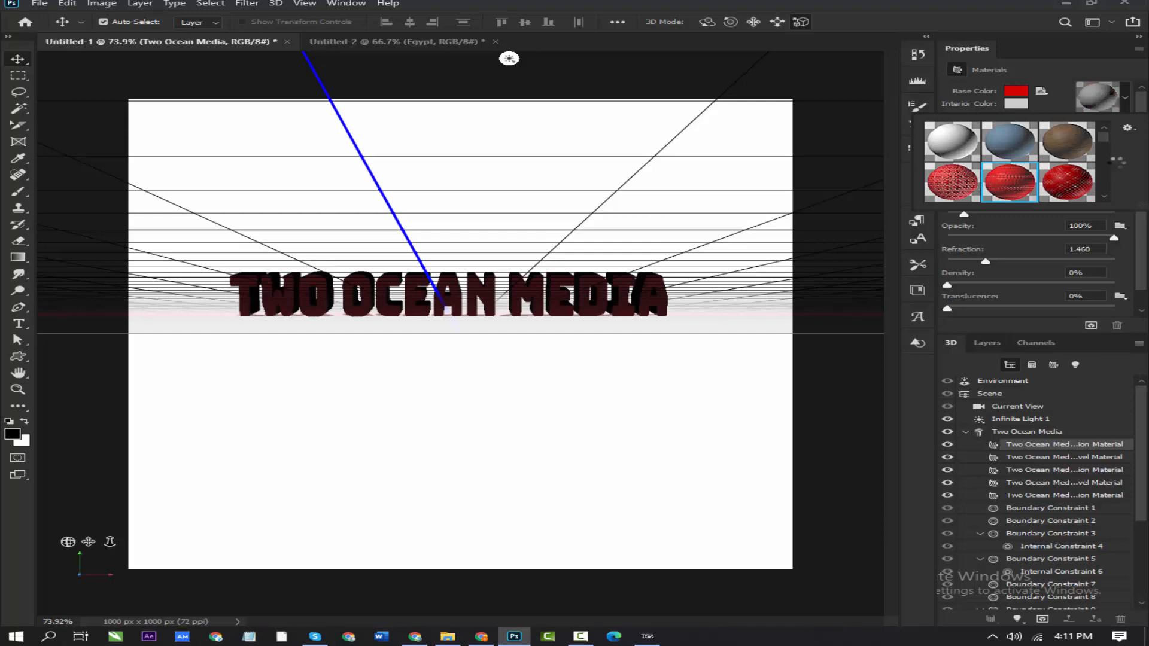
drag(1104, 143, 1107, 172)
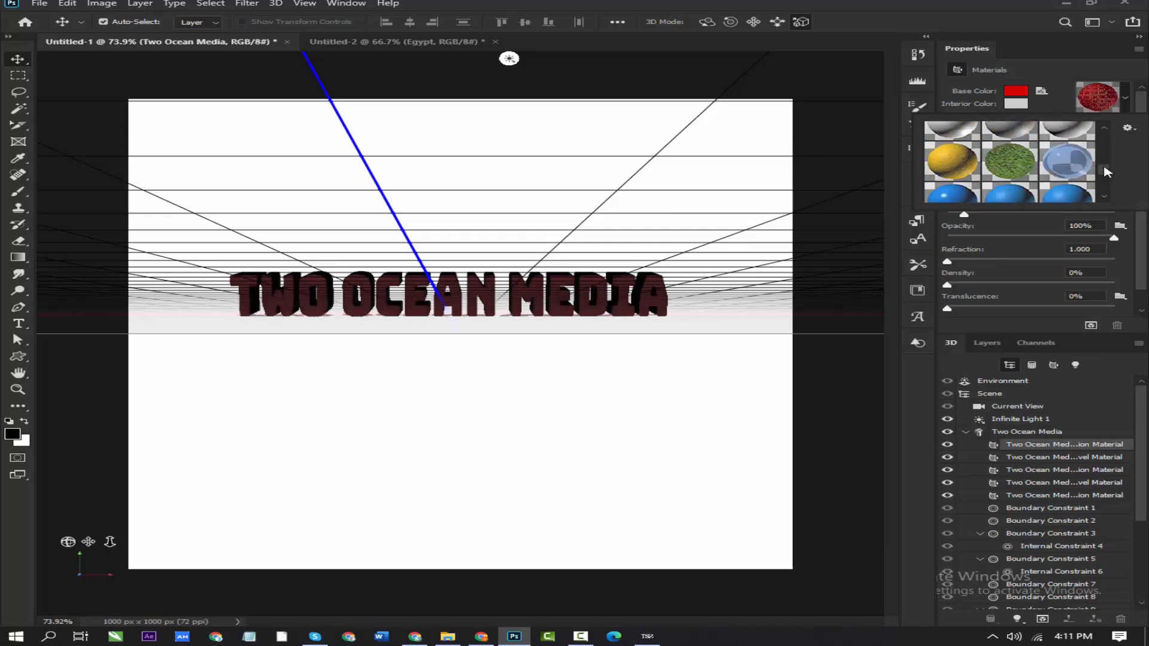
click(1024, 170)
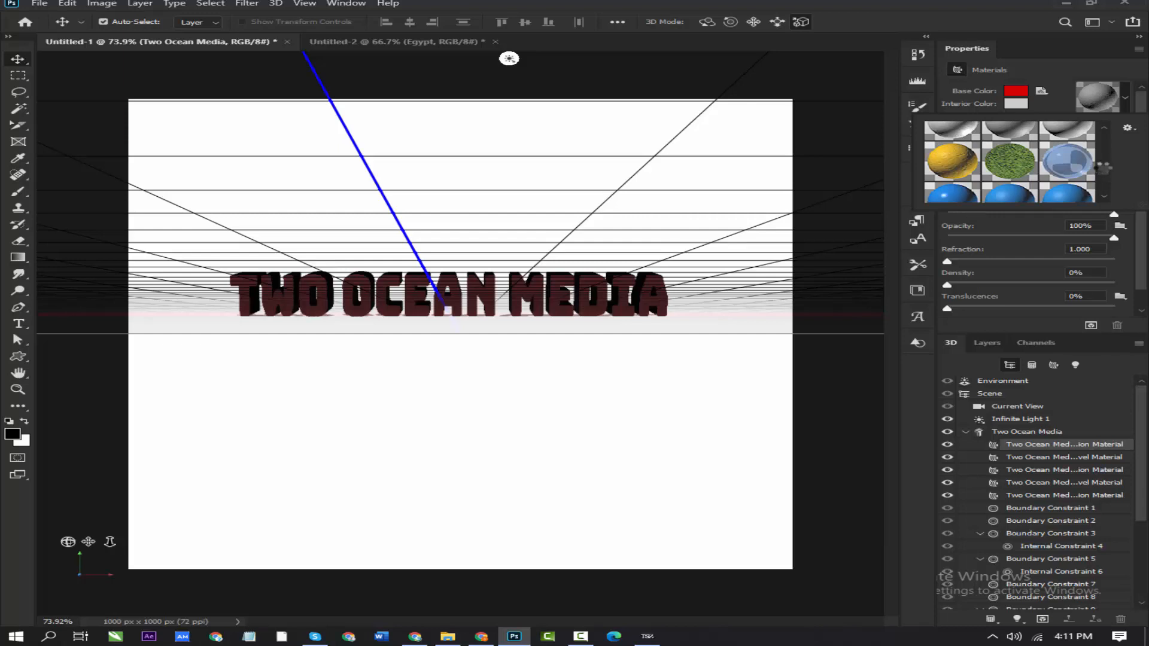
mouse_move(1106, 173)
mouse_down()
mouse_move(1107, 189)
mouse_move(1108, 174)
mouse_up()
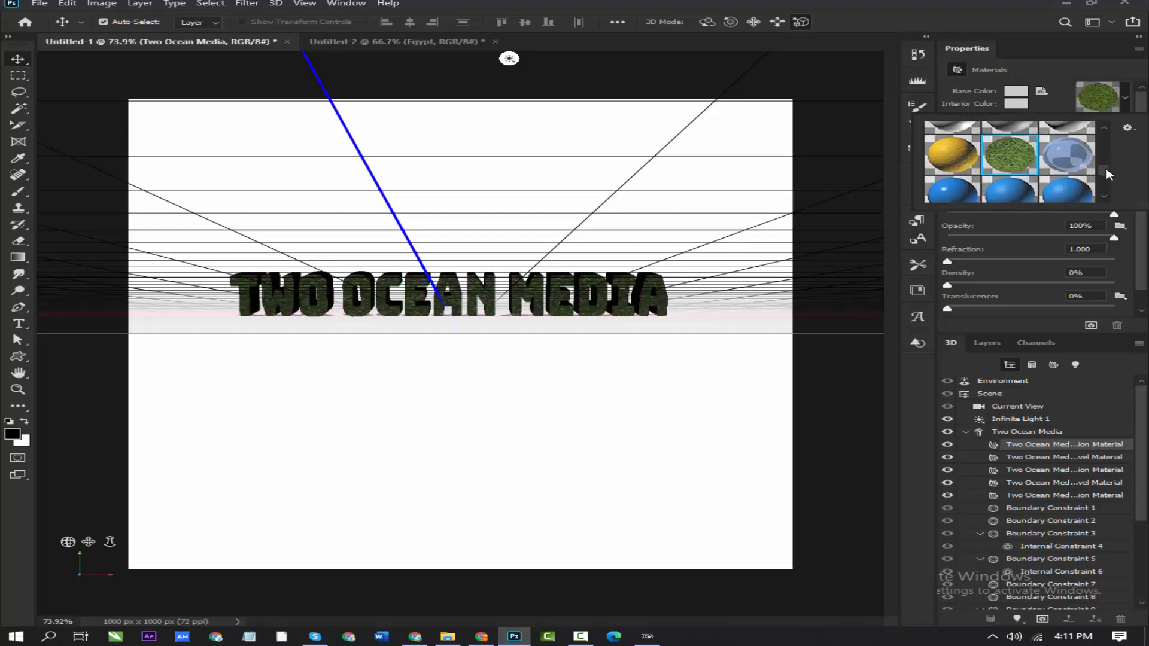
Set the 3D text's second material to Glow 22%, Roughness 14% and Height 24%
click(1037, 460)
click(1037, 460)
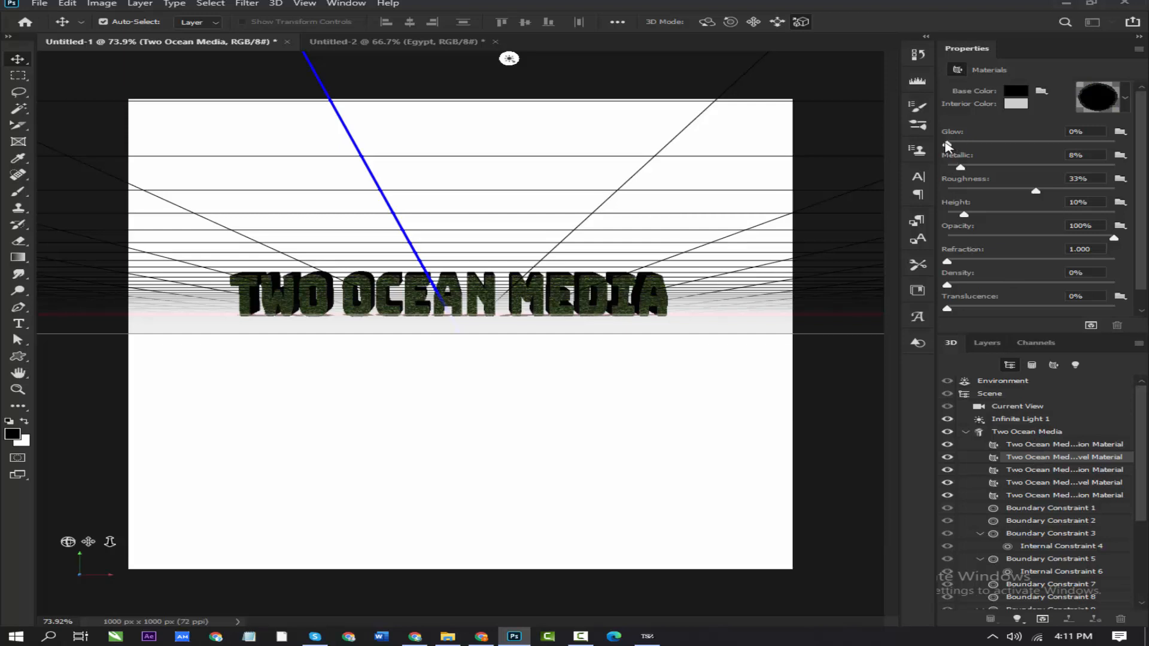
drag(947, 145, 972, 147)
drag(1038, 191, 1030, 190)
drag(964, 215, 987, 214)
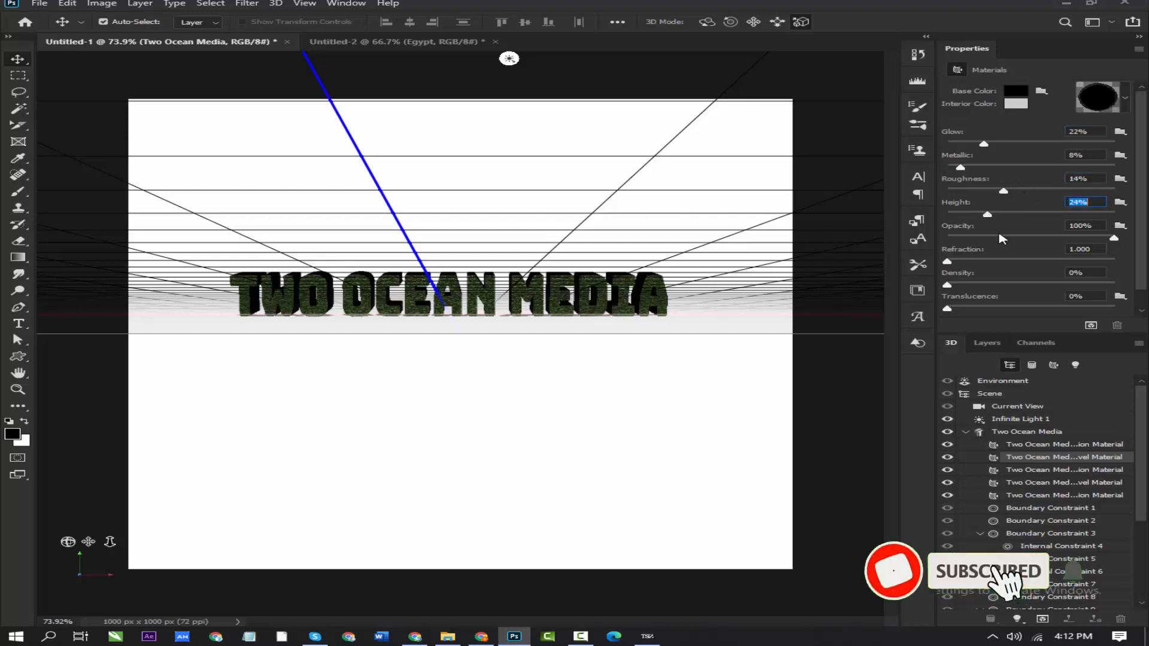
Look through the properties of the 3D text's remaining materials and its first boundary and internal constraints
click(1037, 471)
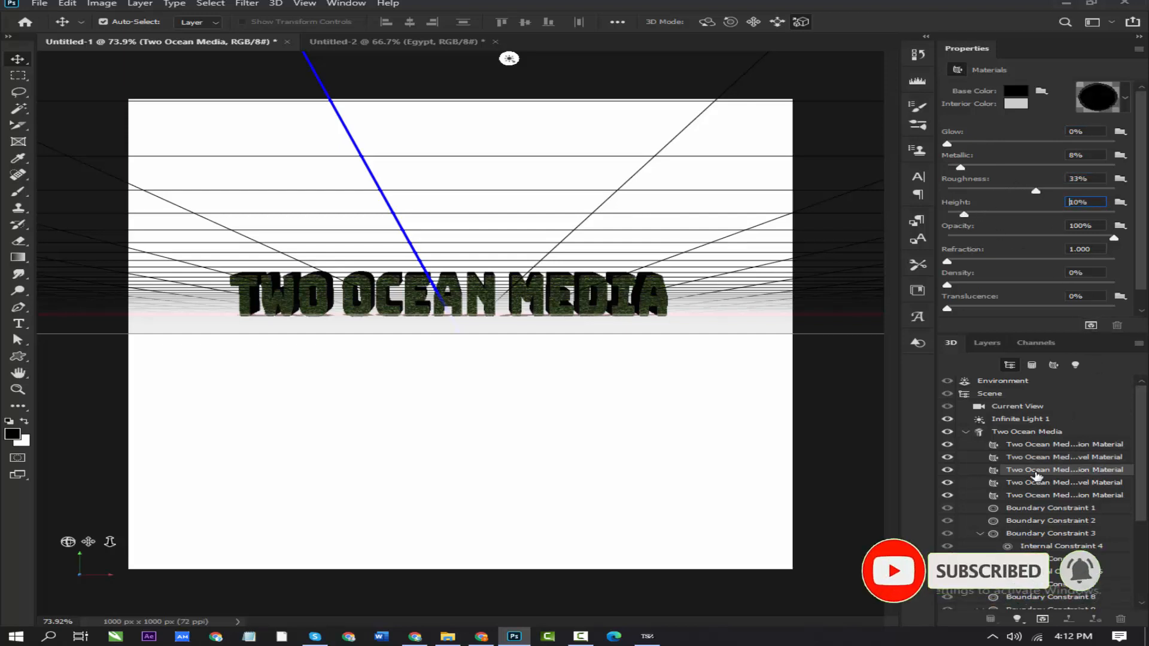
click(1035, 484)
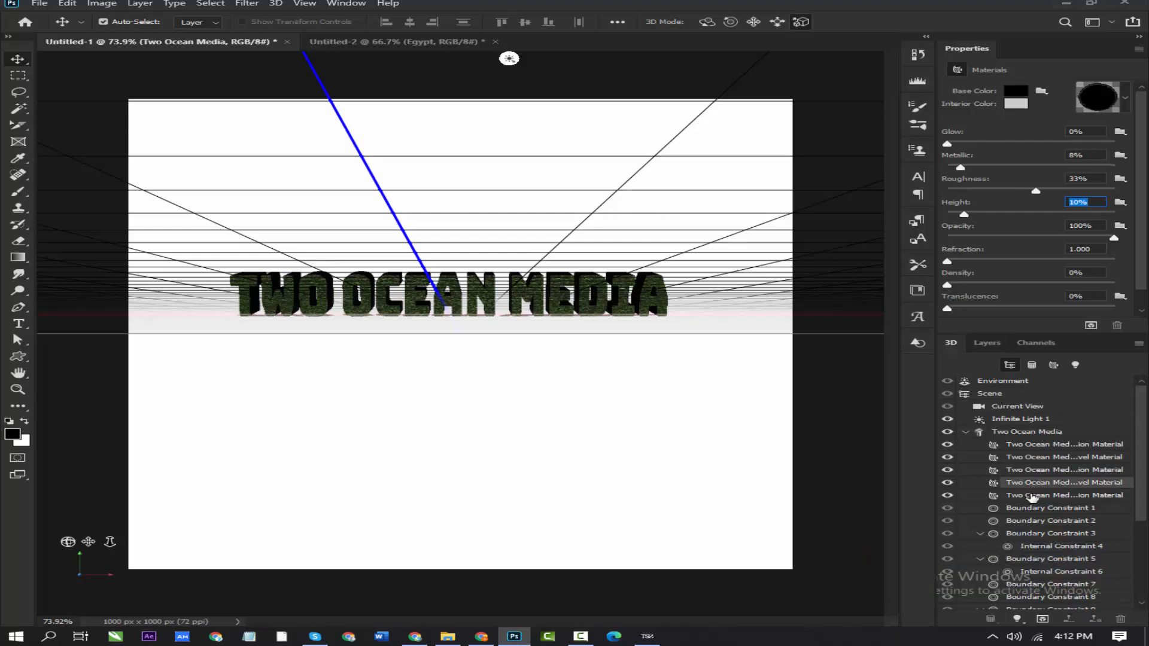
click(1032, 496)
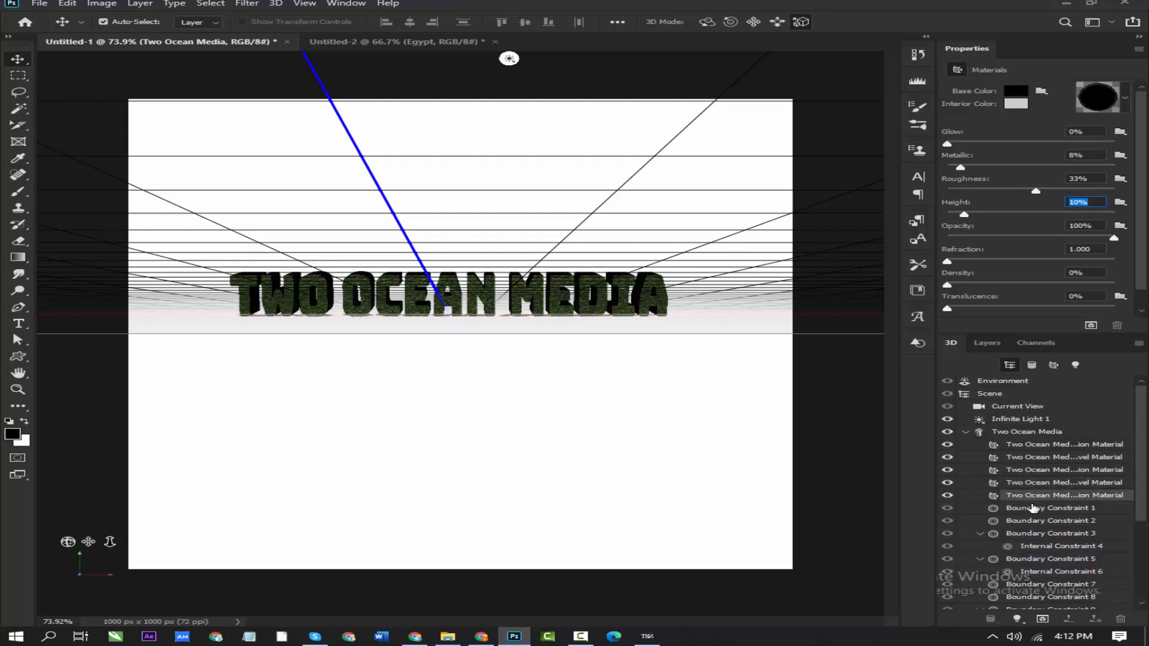
click(1027, 510)
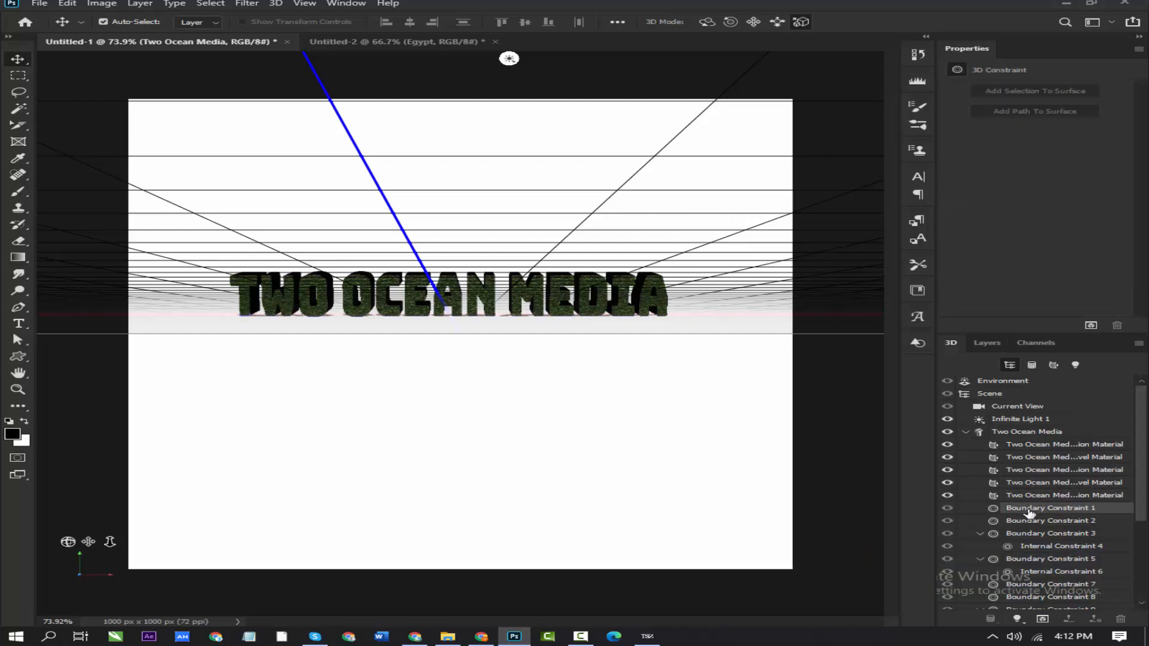
click(1030, 520)
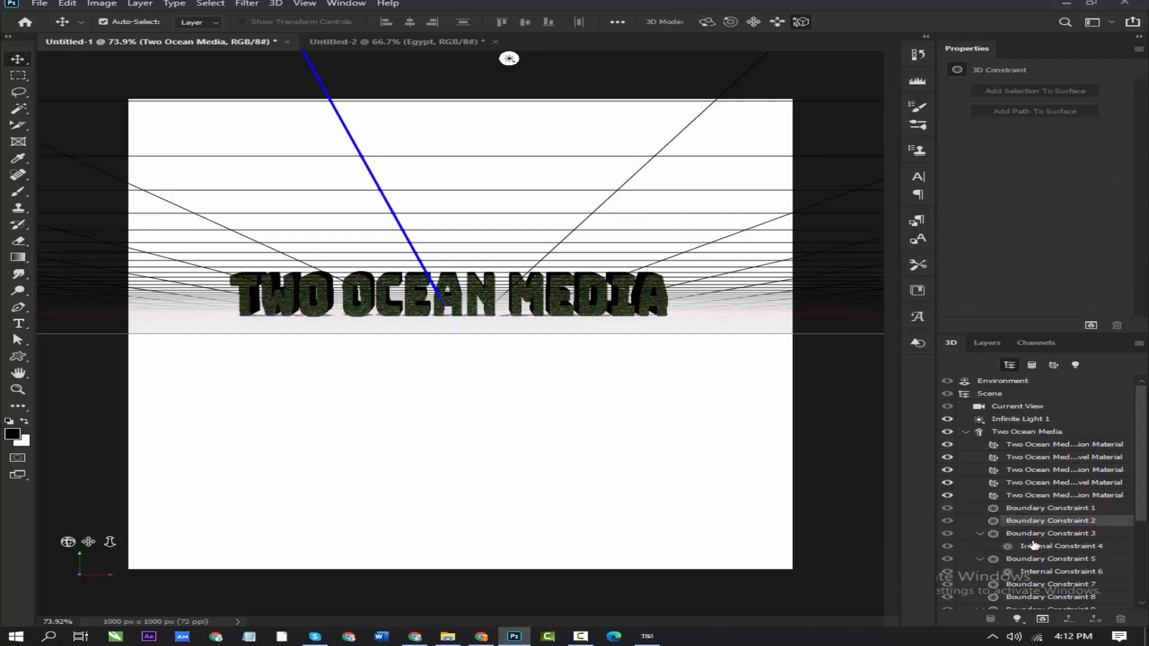
click(1036, 534)
click(1039, 547)
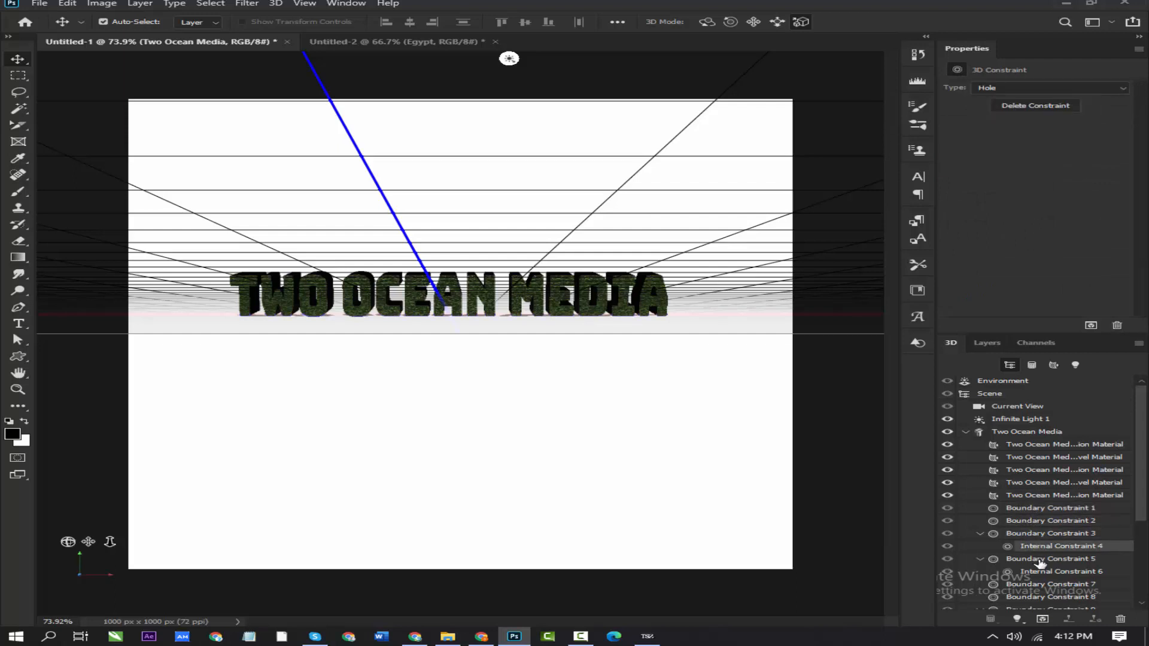
click(1040, 559)
Try the Active type on Internal Constraint 4, filling the hole of the first O, and restore it to Hole
click(1038, 548)
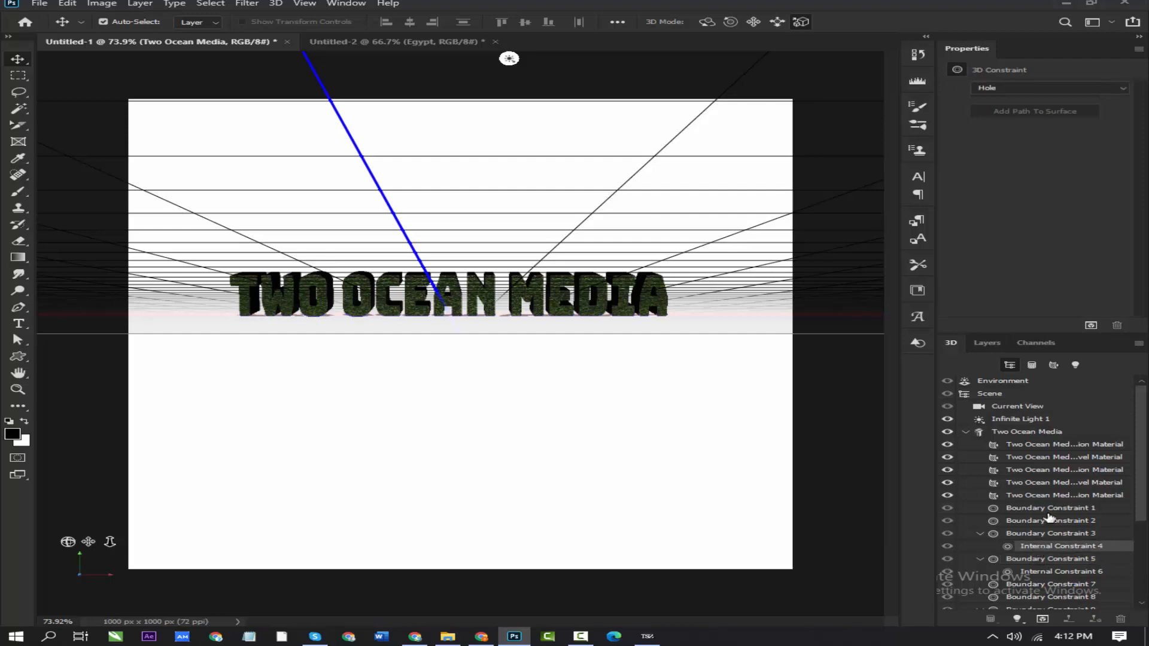
click(1102, 91)
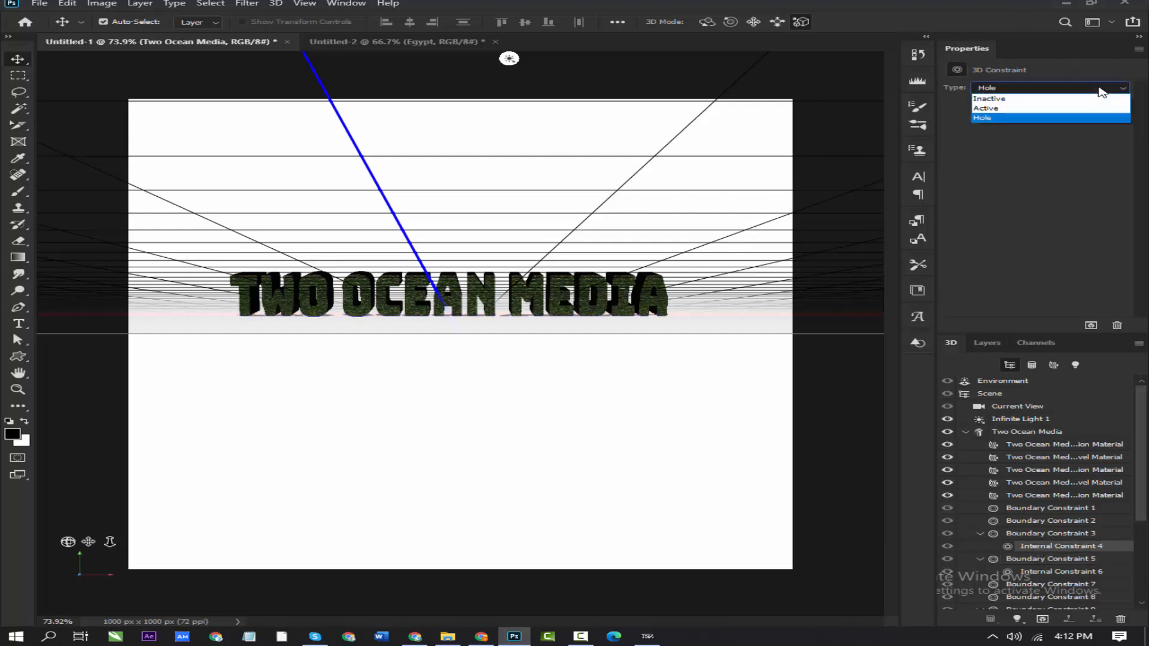
click(1037, 109)
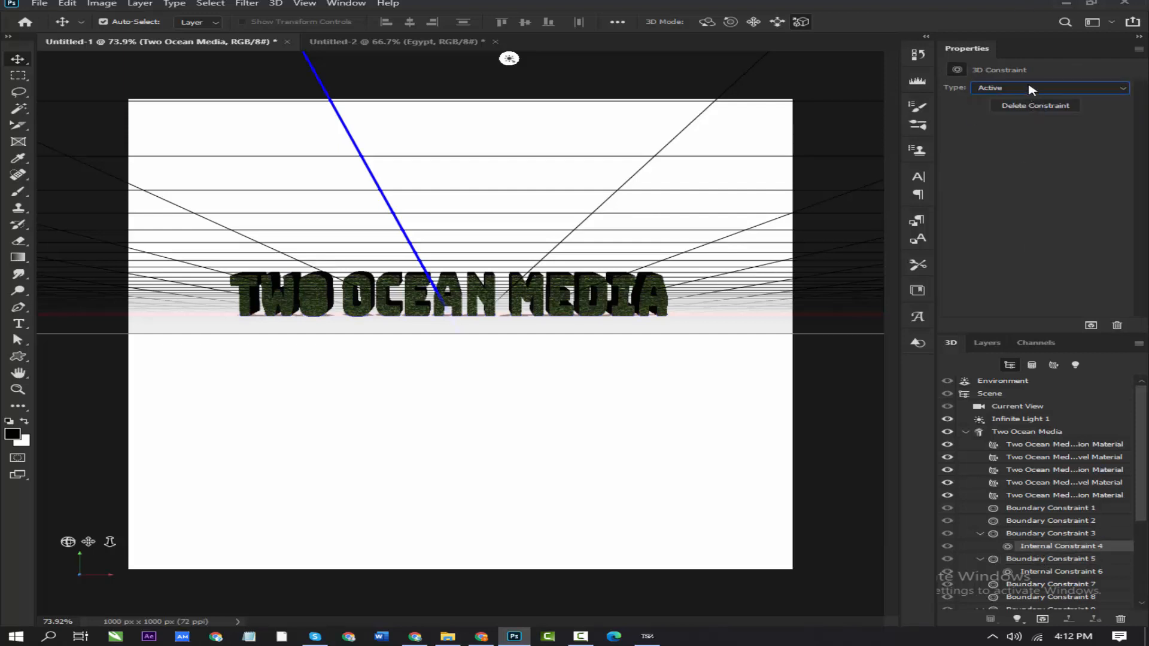
click(1031, 90)
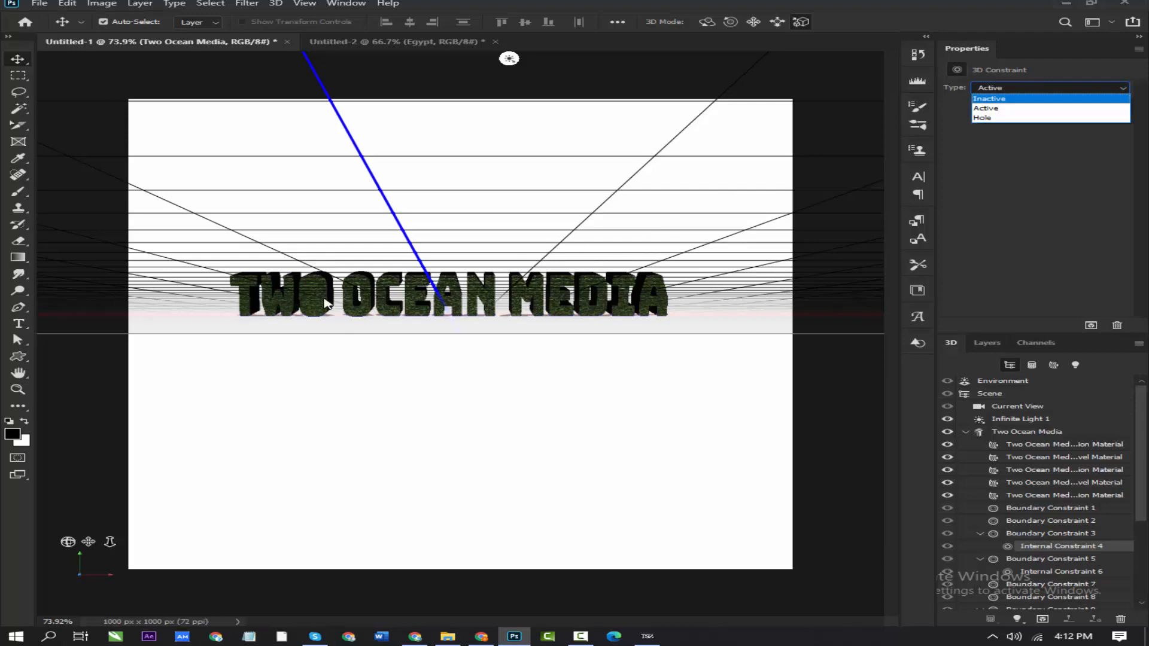
click(999, 118)
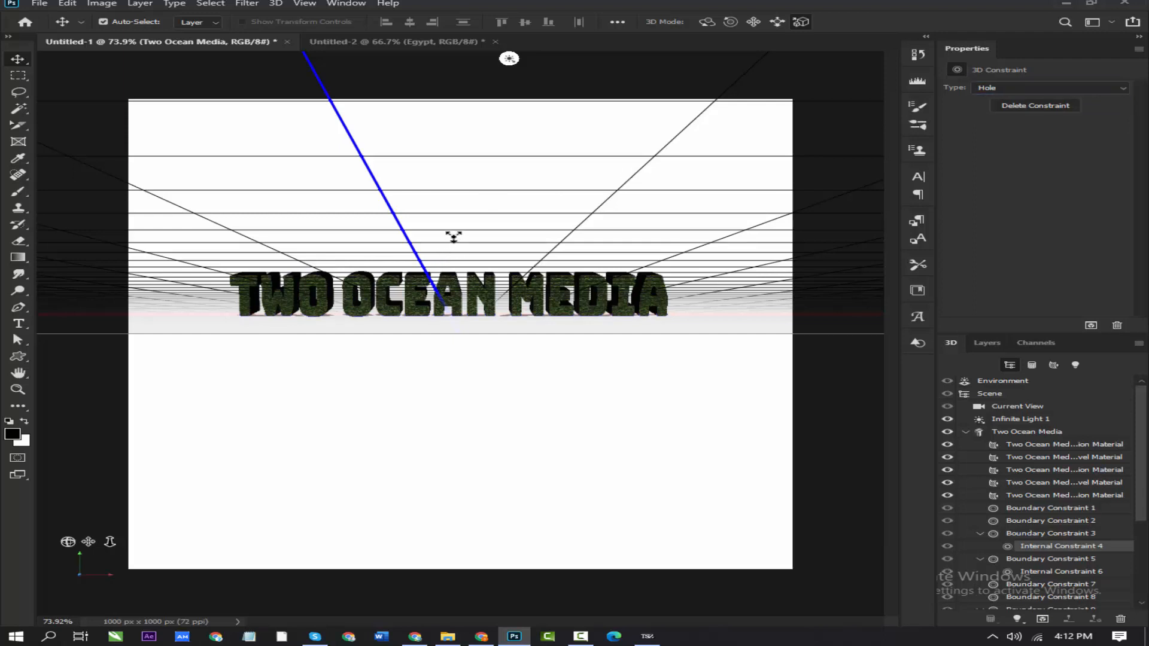
Select Infinite Light 1 and rotate it so its direction handle stands nearly upright over the text
click(730, 22)
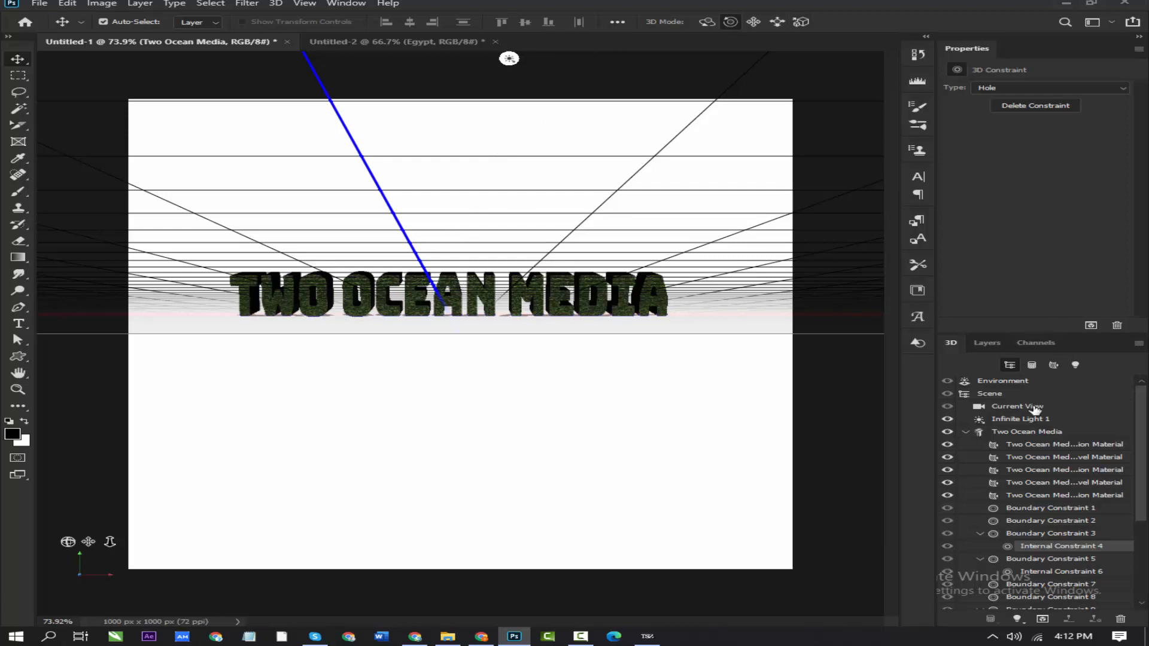
click(1017, 419)
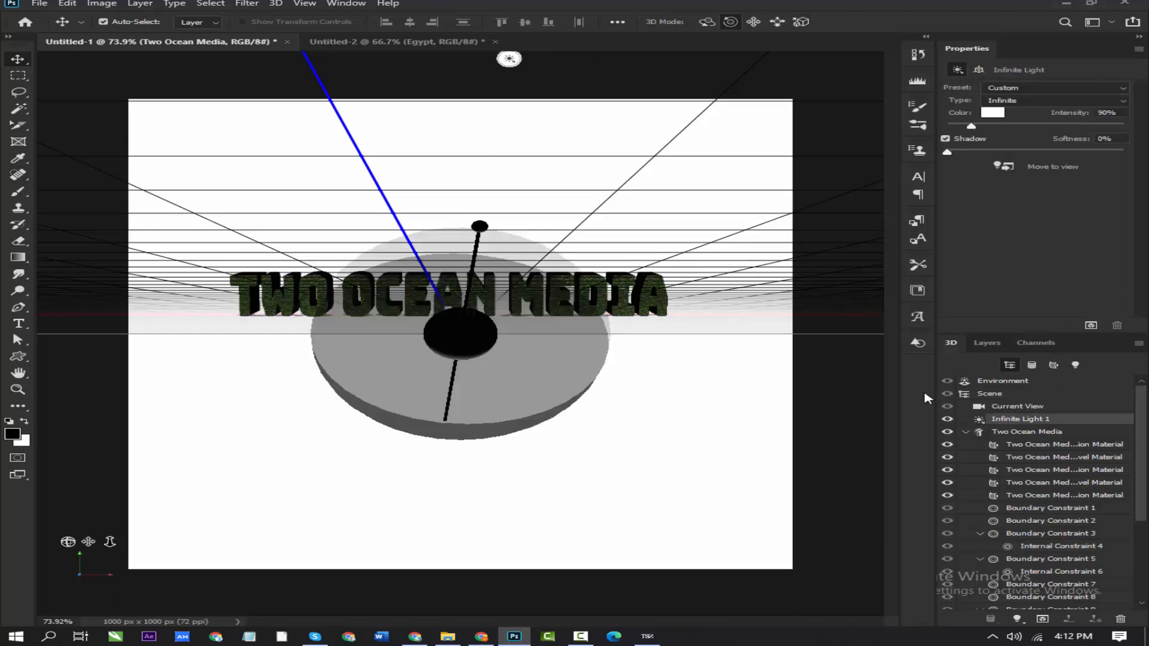
drag(465, 317, 454, 299)
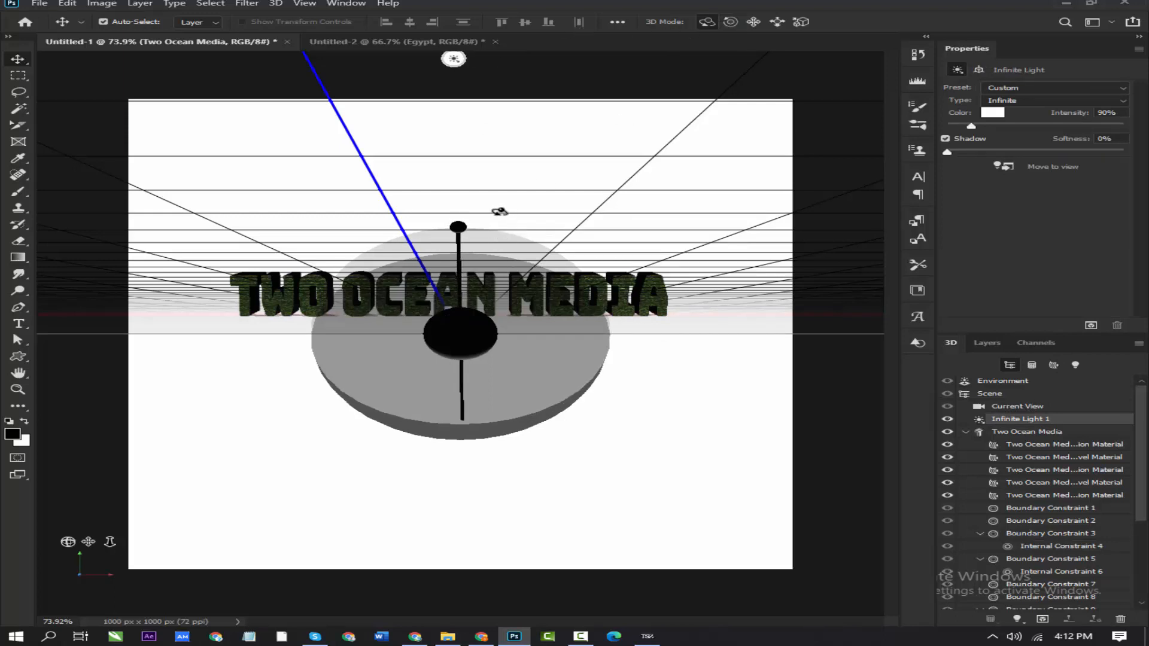
drag(499, 212, 516, 182)
Try the remaining 3D modes on Infinite Light 1, tilting its direction handle slightly to the right
click(754, 22)
click(776, 22)
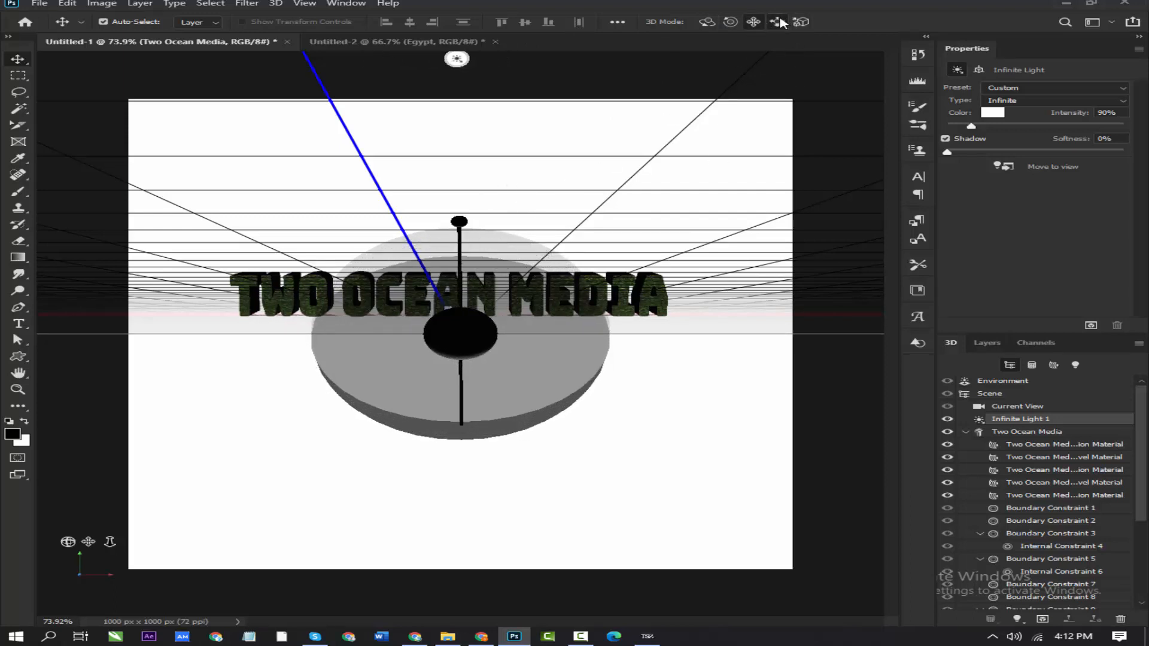
drag(513, 278, 522, 269)
click(803, 23)
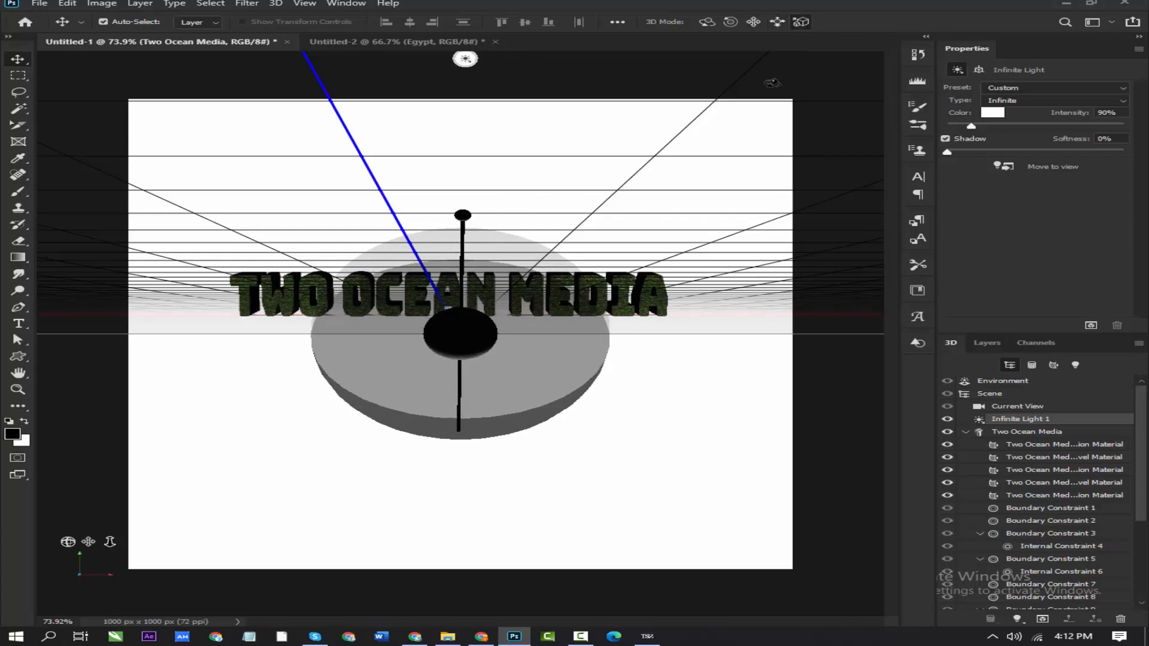
drag(479, 222, 486, 218)
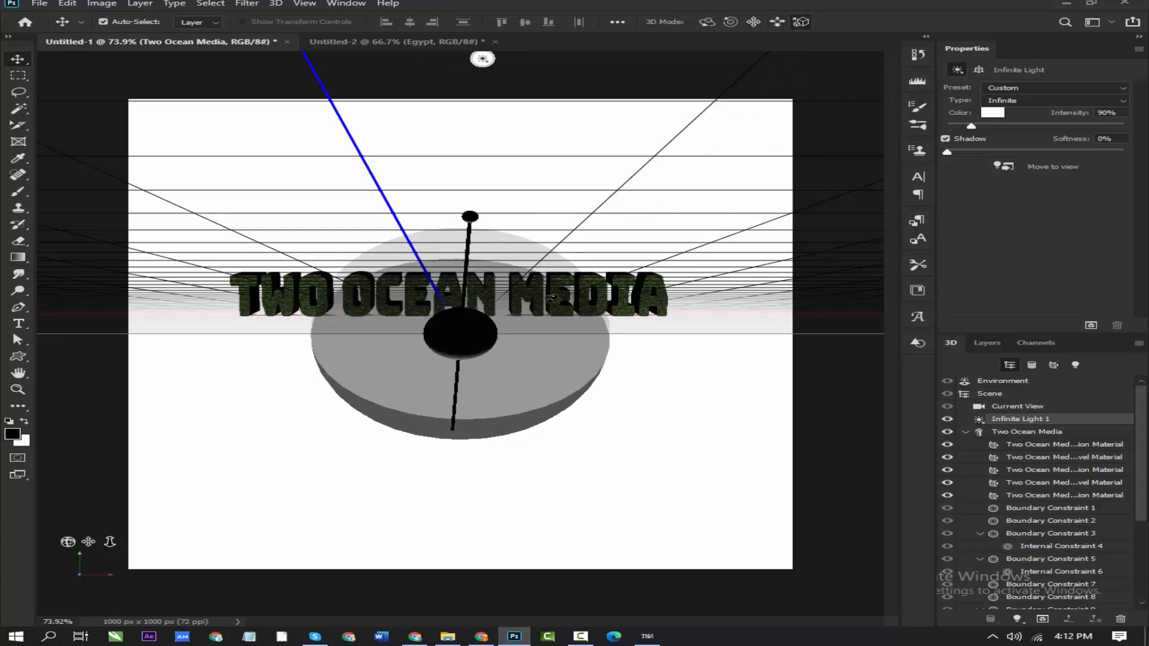
mouse_move(565, 293)
mouse_down()
mouse_move(541, 288)
mouse_move(558, 290)
mouse_up()
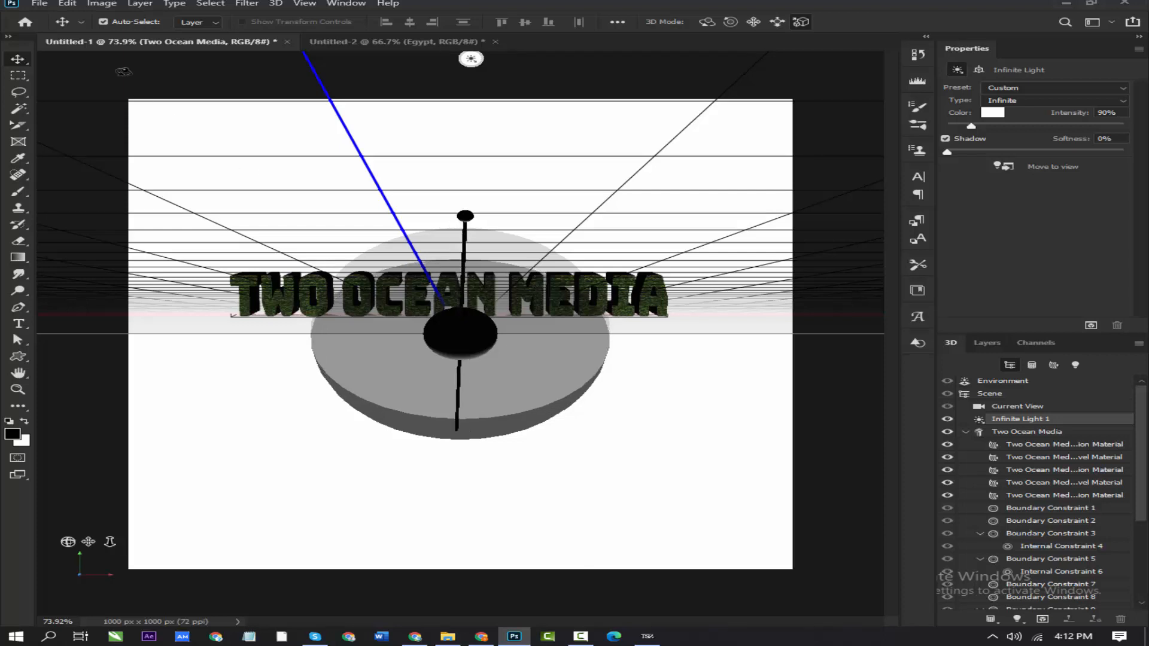
Switch from the 3D workspace to the layout showing layers and adjustments, and add a new empty layer above the 3D text
click(346, 3)
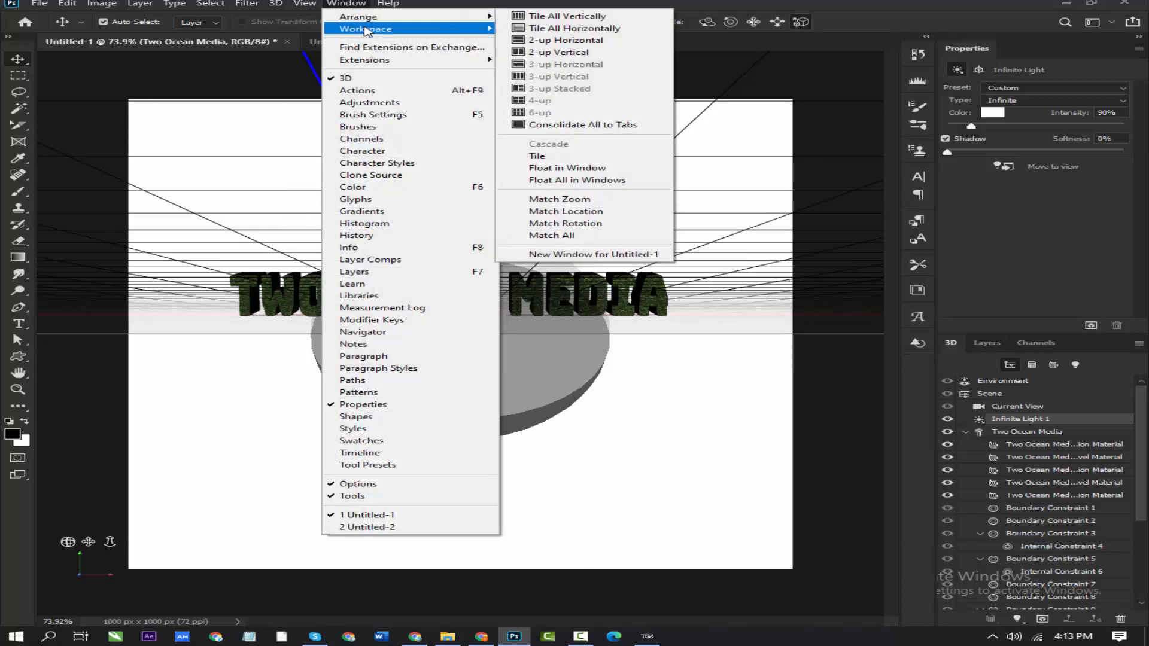
mouse_move(395, 34)
click(539, 28)
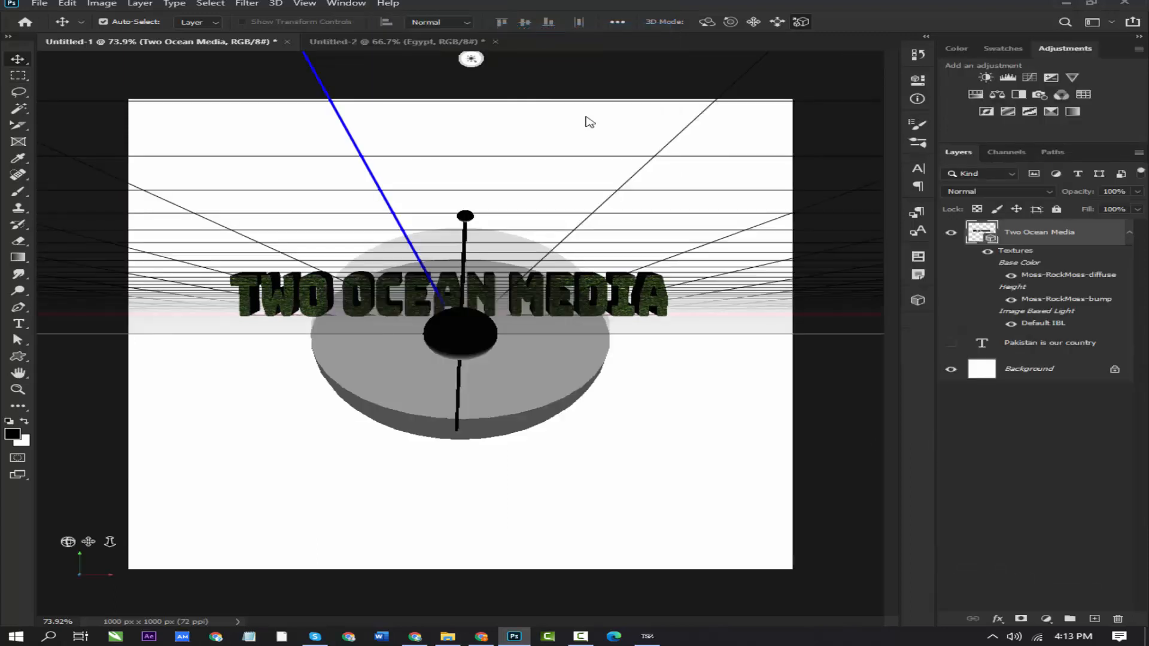
click(1097, 620)
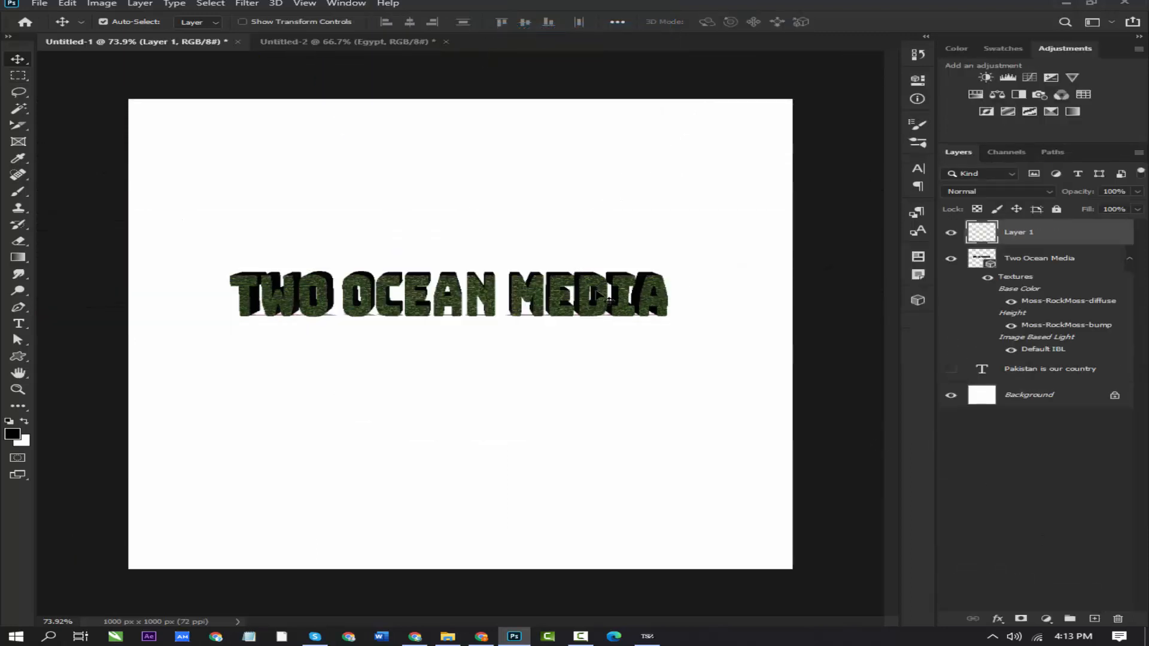
scroll(443, 285, up, 10)
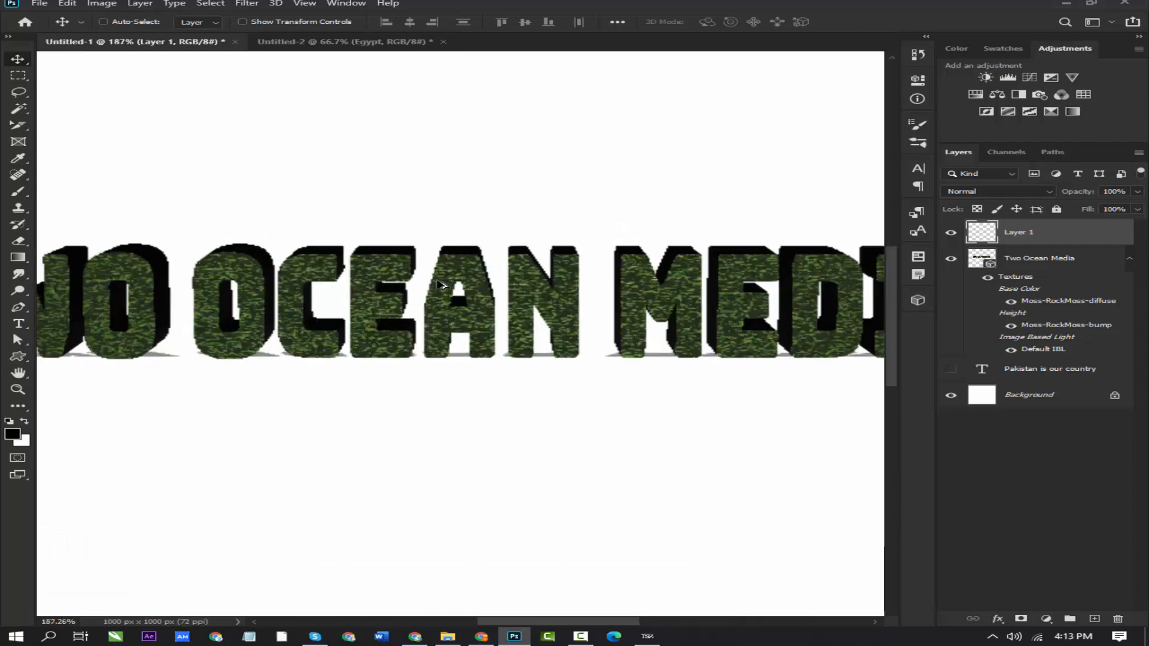
scroll(441, 284, down, 7)
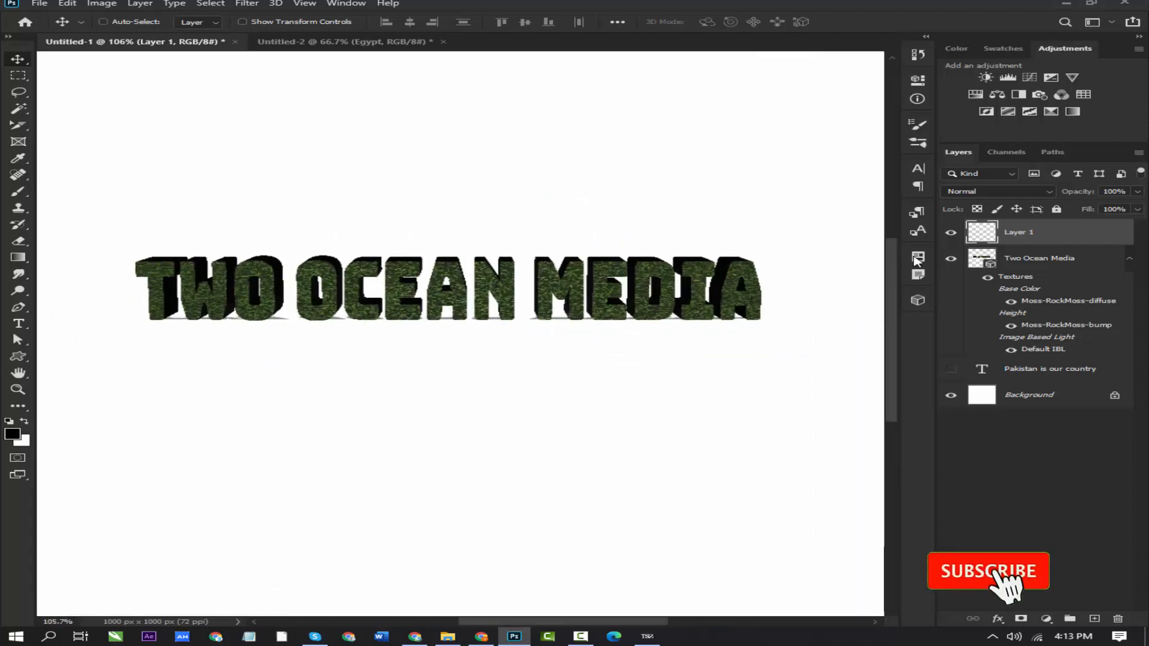
Select the Two Ocean Media 3D layer and rotate its infinite light slightly, keeping the direction handle nearly upright
click(1027, 259)
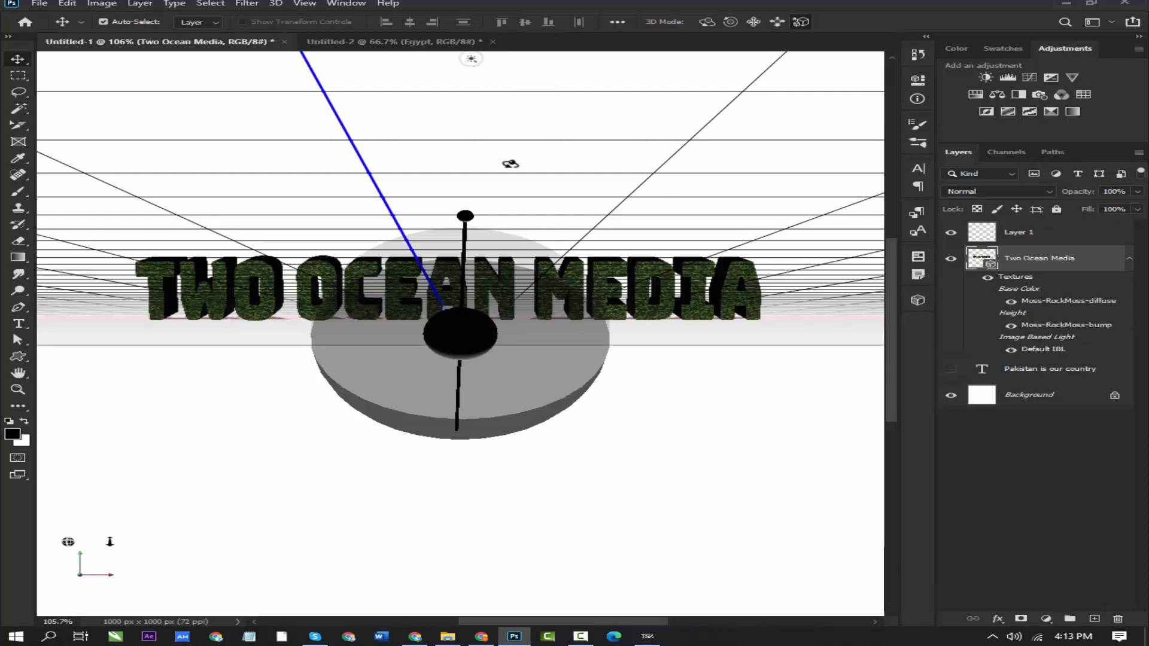
mouse_move(517, 190)
mouse_down()
mouse_move(470, 174)
mouse_move(478, 258)
mouse_move(512, 171)
mouse_move(496, 298)
mouse_move(425, 215)
mouse_move(502, 154)
mouse_move(539, 226)
mouse_move(513, 209)
mouse_move(528, 179)
mouse_move(380, 328)
mouse_move(267, 255)
mouse_move(361, 218)
mouse_move(458, 213)
mouse_move(455, 227)
mouse_move(477, 211)
mouse_move(440, 199)
mouse_move(461, 194)
mouse_up()
scroll(531, 244, up, 3)
scroll(464, 198, down, 5)
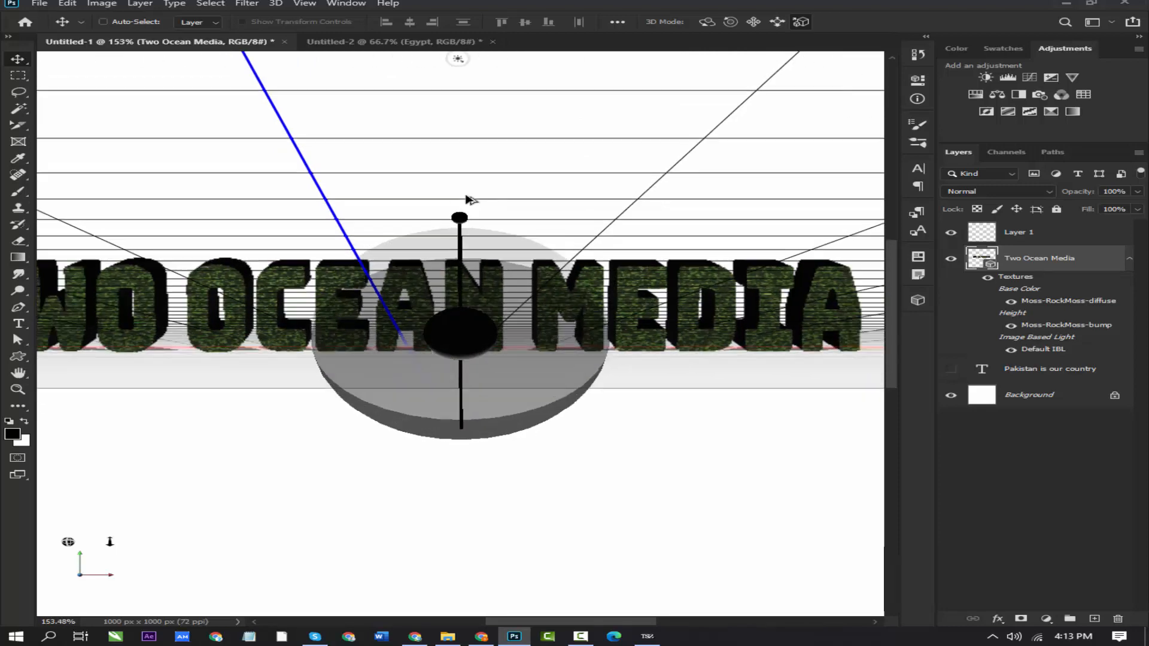
key(ctrl+0)
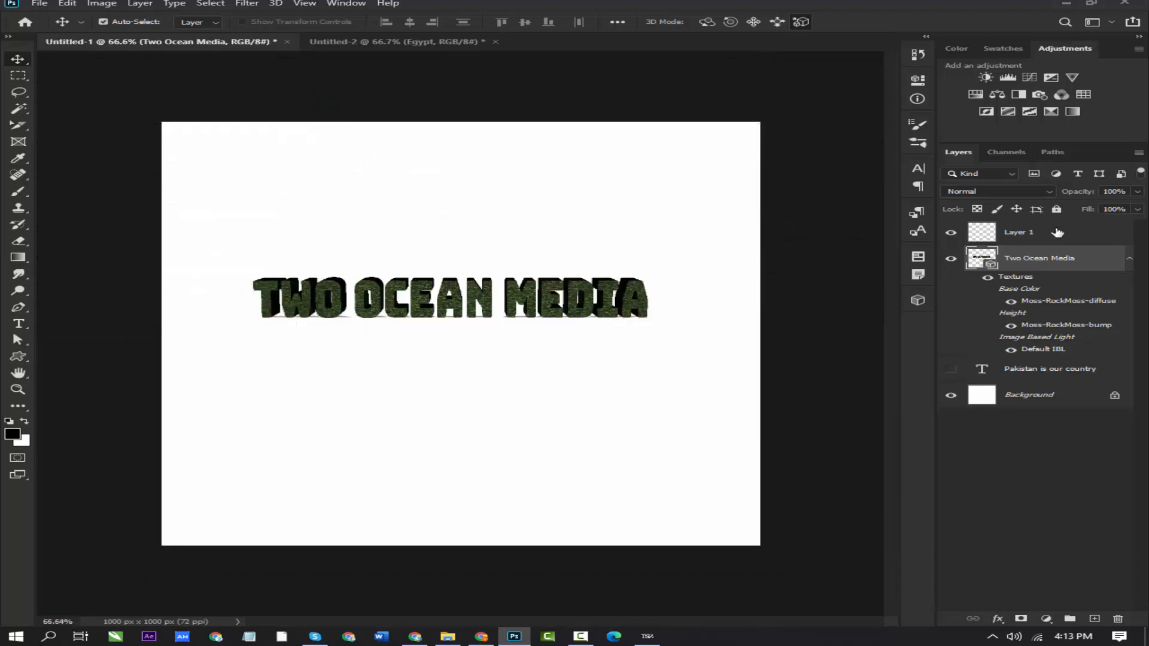
Hide the 3D text layer and add the text "TWO OCEAN MEDIA" on Layer 1 in 68 pt Bungee Regular, roughly centred across the canvas
click(1039, 232)
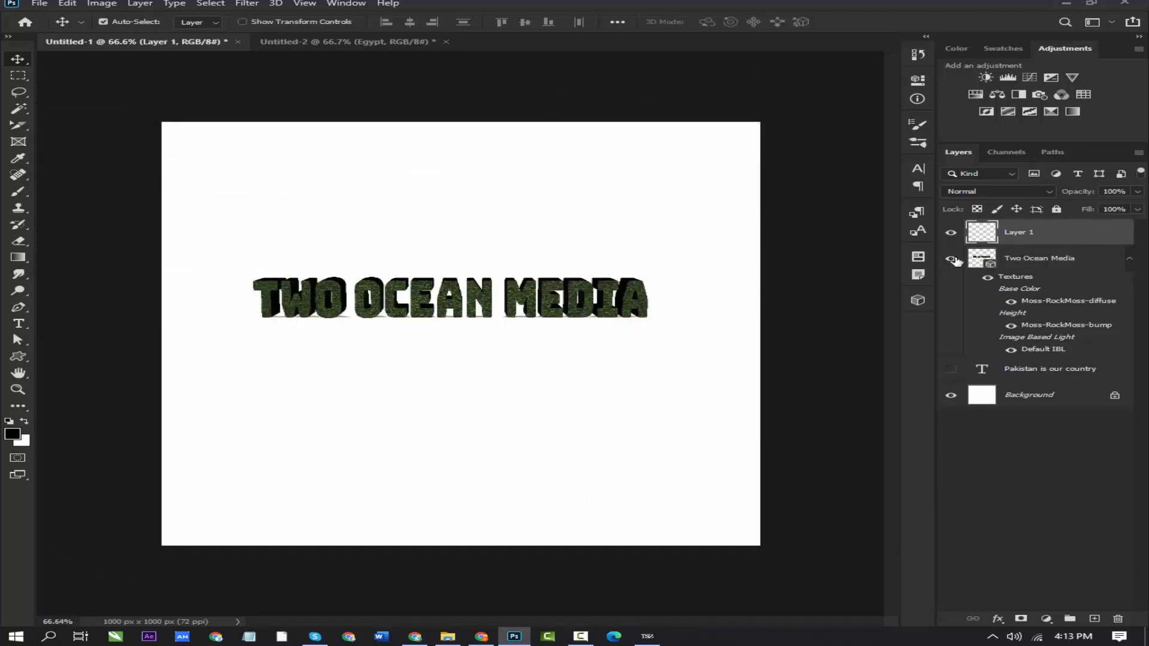
click(954, 260)
key(t)
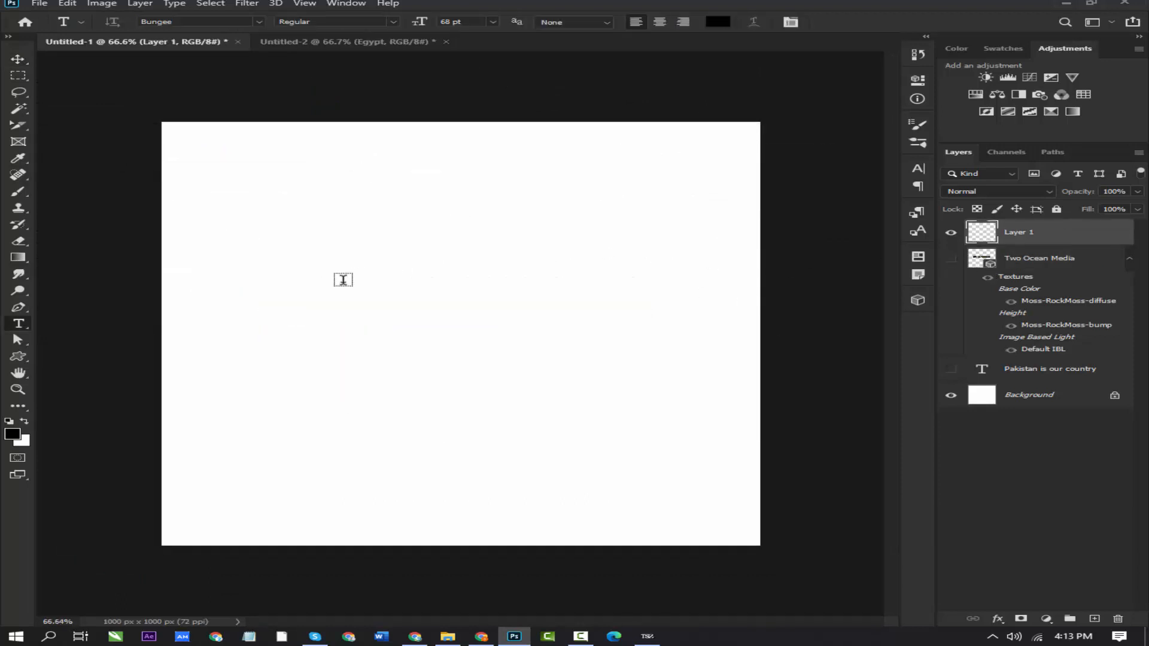
click(321, 295)
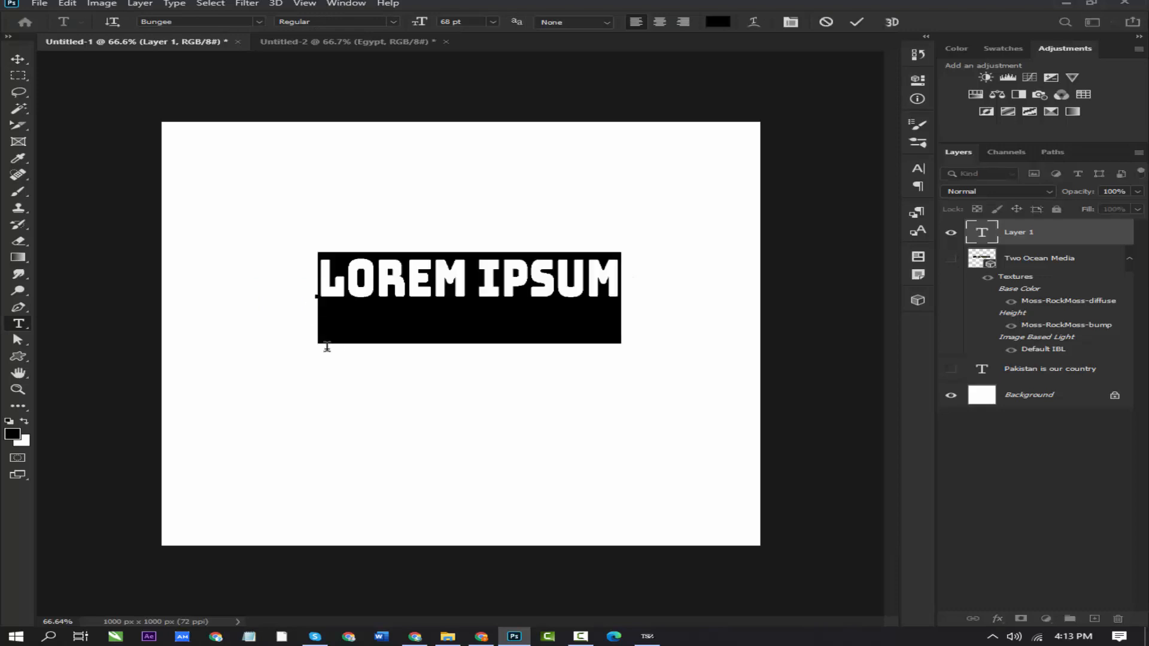
text(TWO)
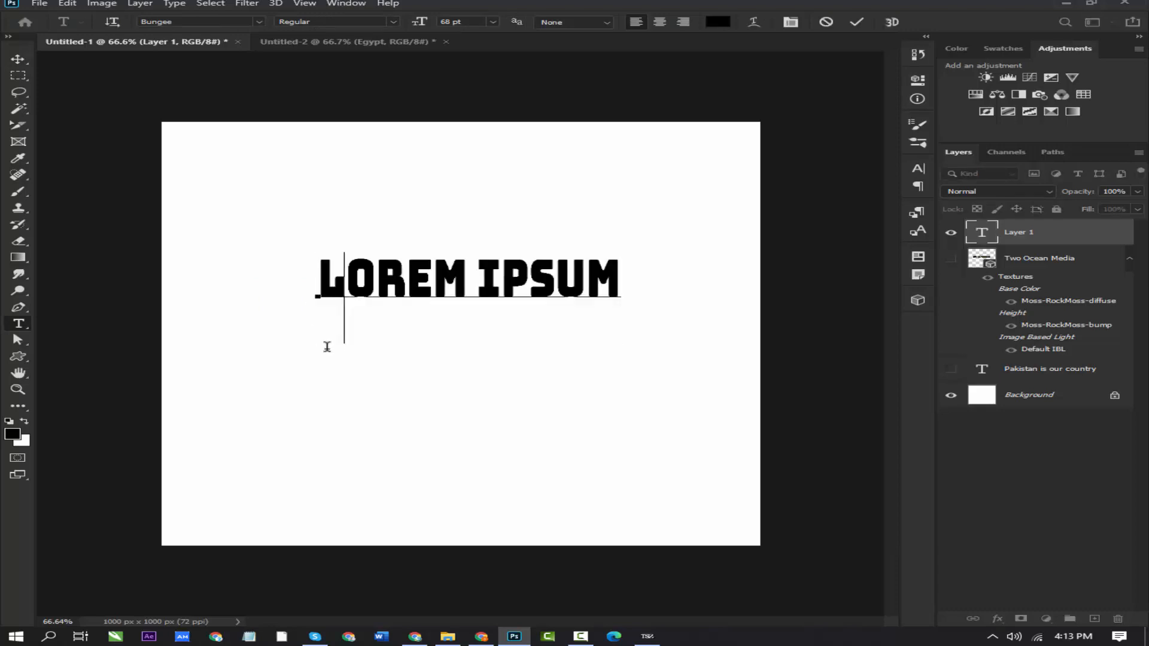
text(O)
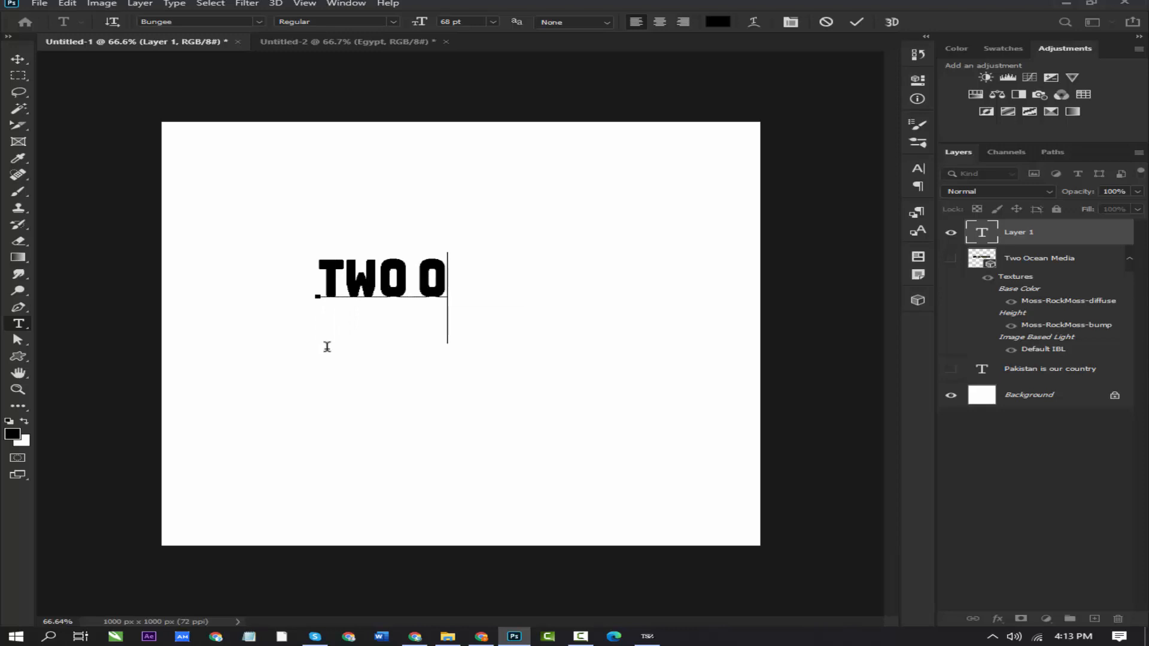
text(CEAN MEDIA)
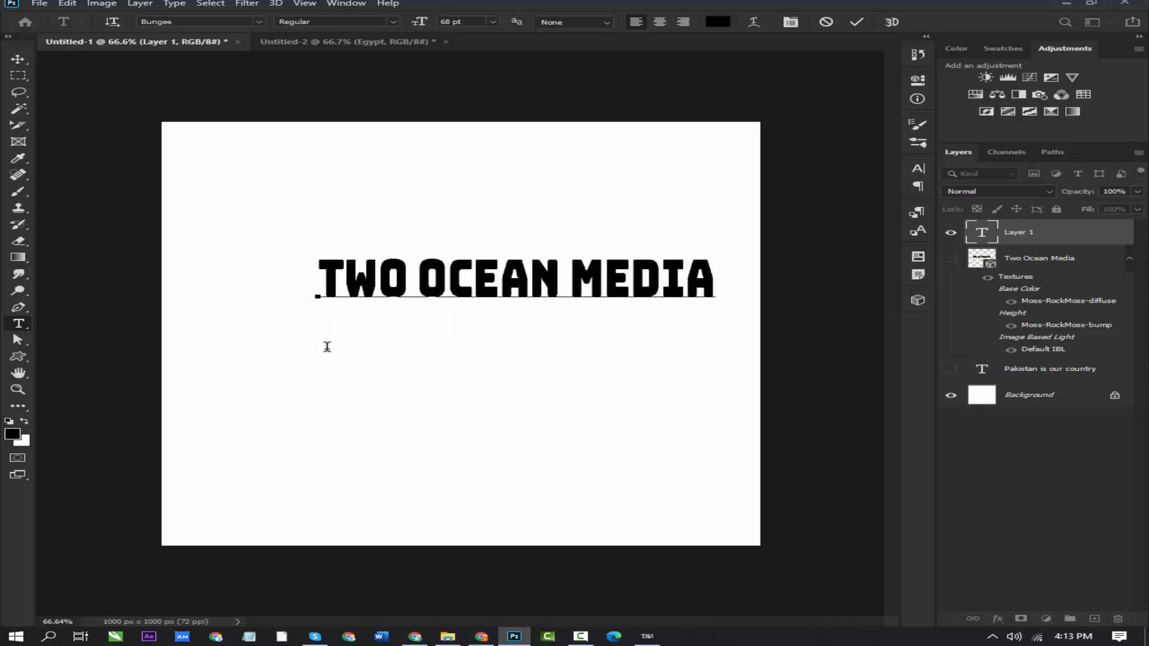
key(ctrl+Return)
key(v)
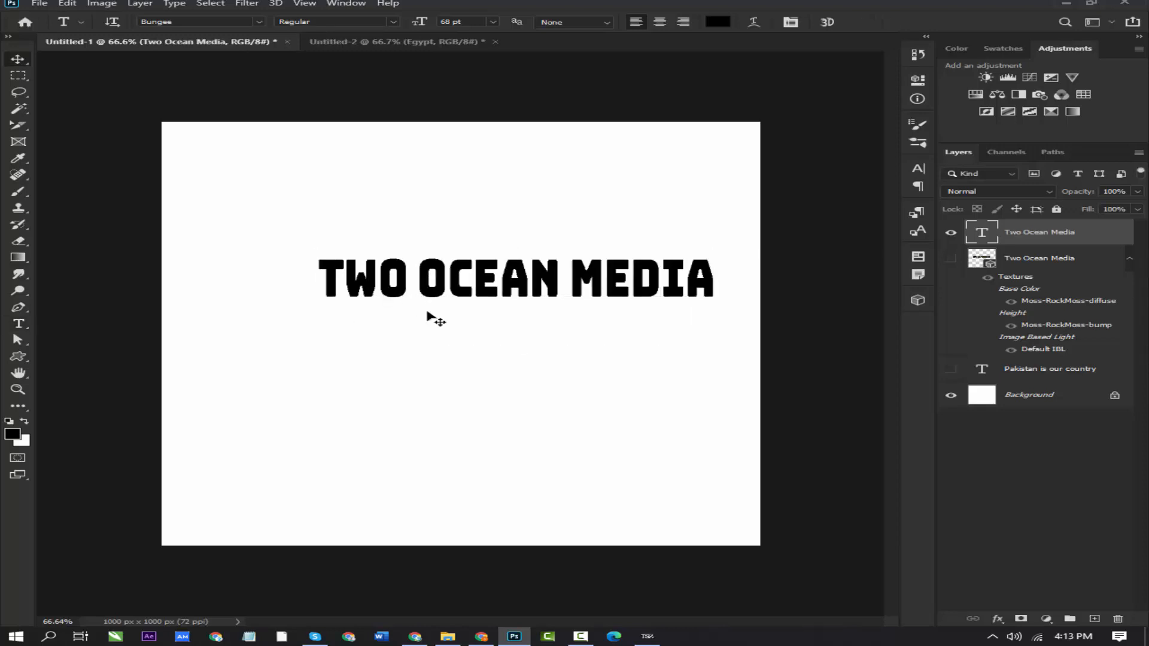
drag(512, 292, 460, 311)
Create a work path from the new Two Ocean Media text and move the text layer above the path
click(180, 3)
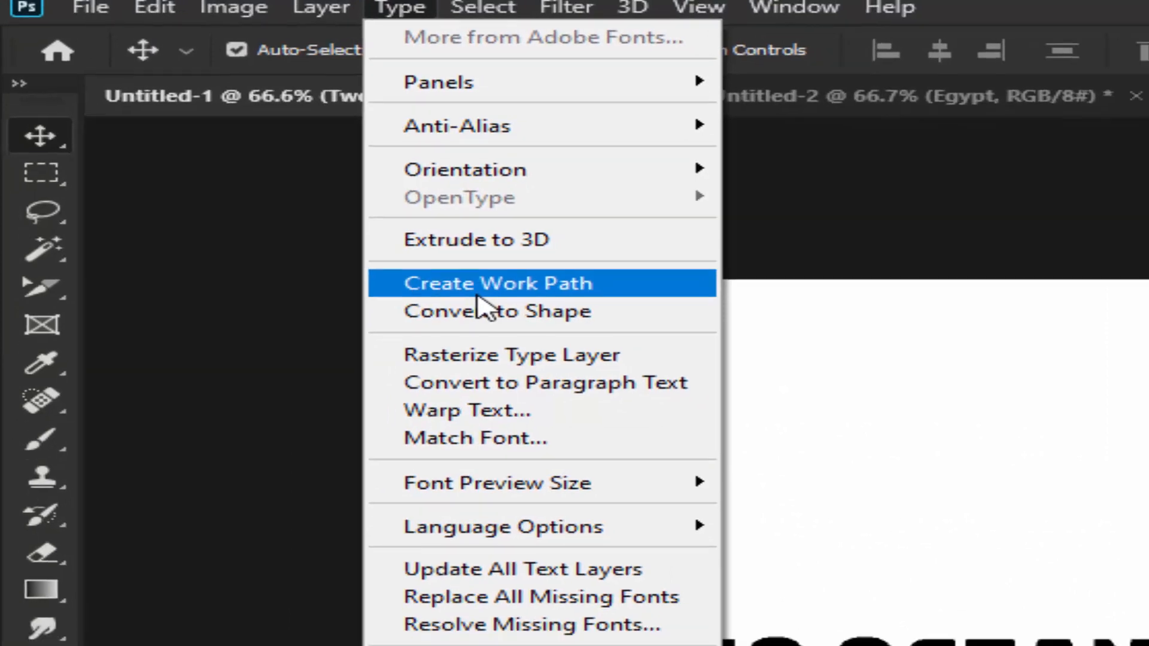
click(496, 303)
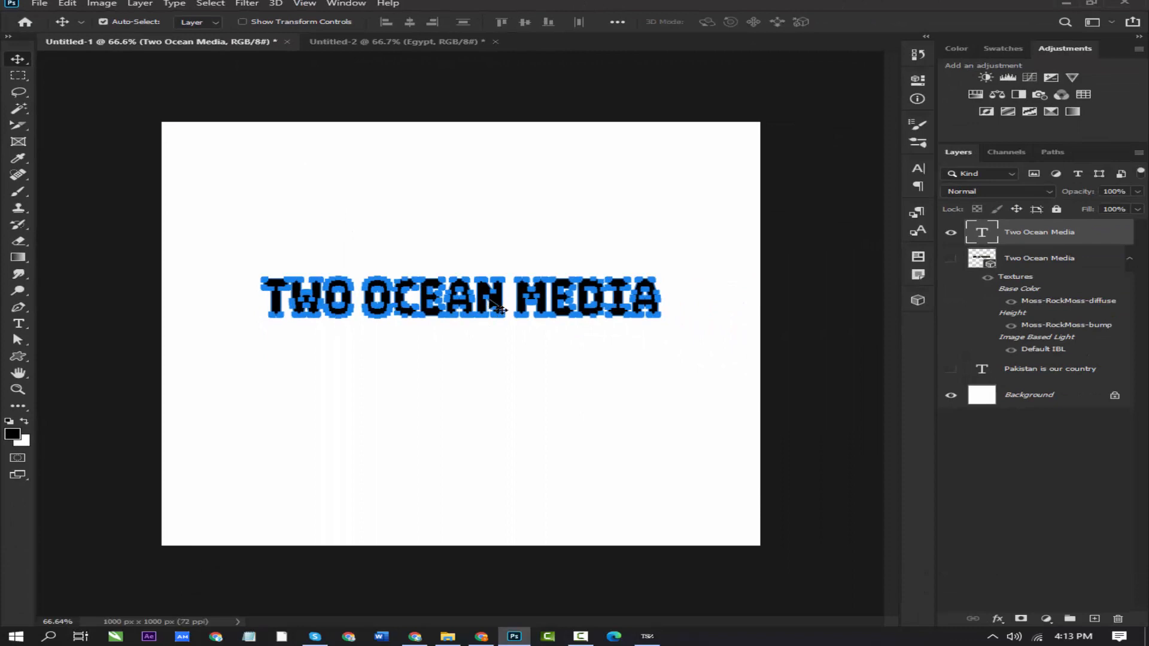
drag(489, 304, 483, 227)
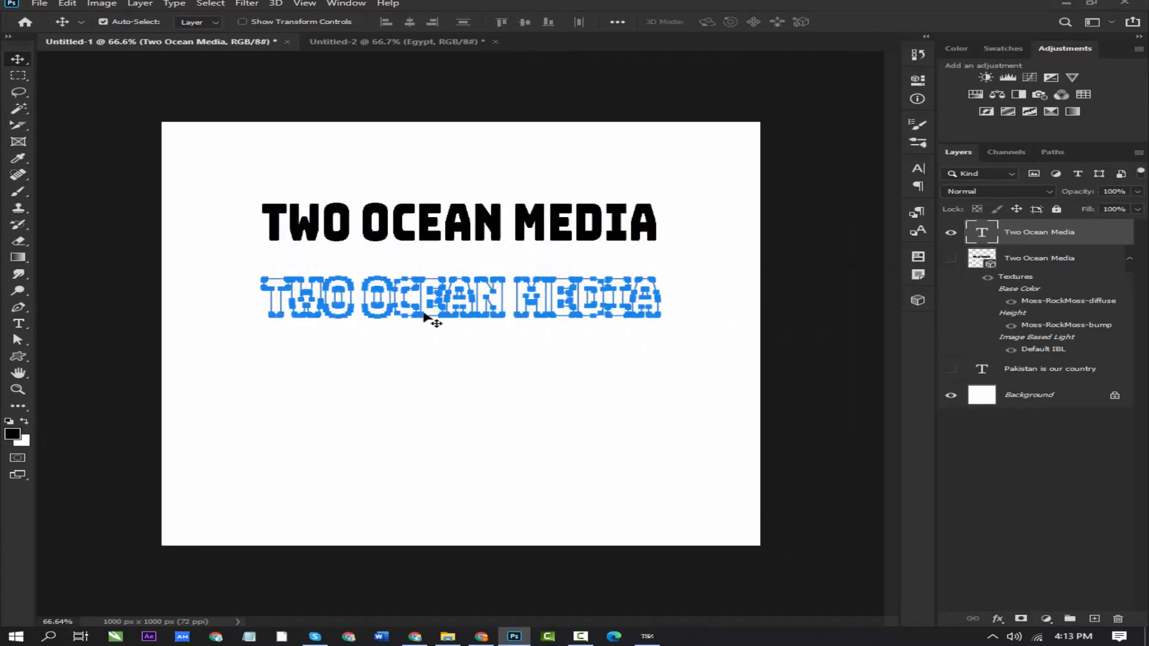
Examine the anchor points of the work path's letter outlines up close
scroll(443, 323, up, 3)
scroll(488, 281, down, 2)
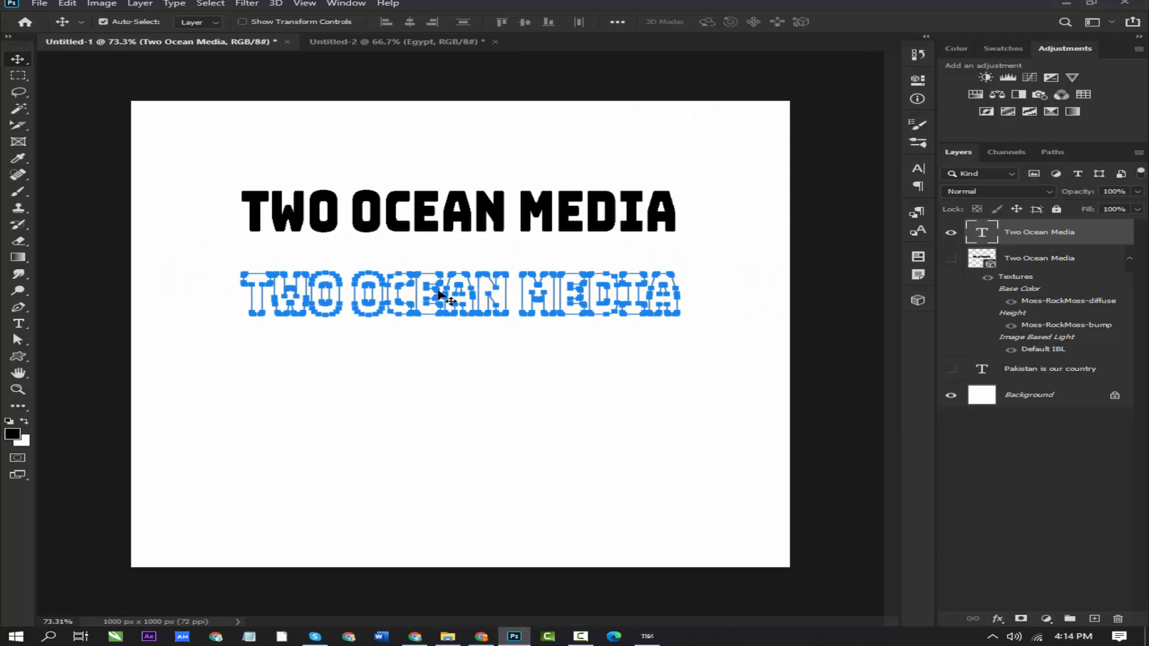
scroll(566, 289, up, 8)
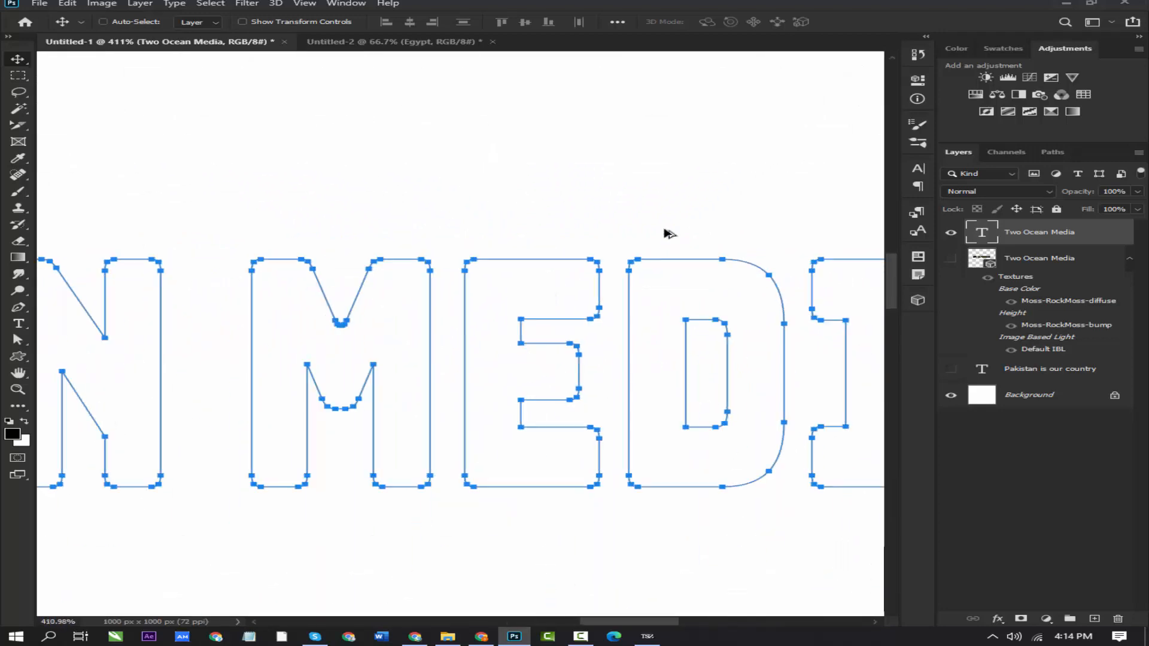
scroll(664, 234, down, 5)
scroll(564, 251, up, 2)
scroll(564, 251, up, 4)
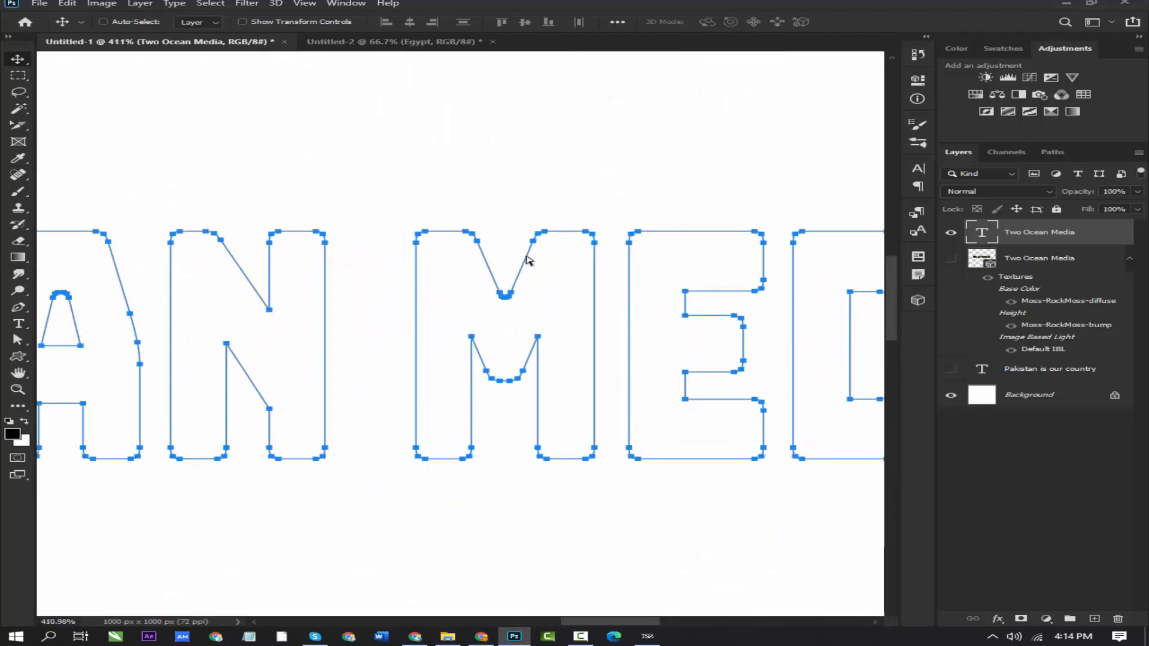
scroll(554, 235, down, 5)
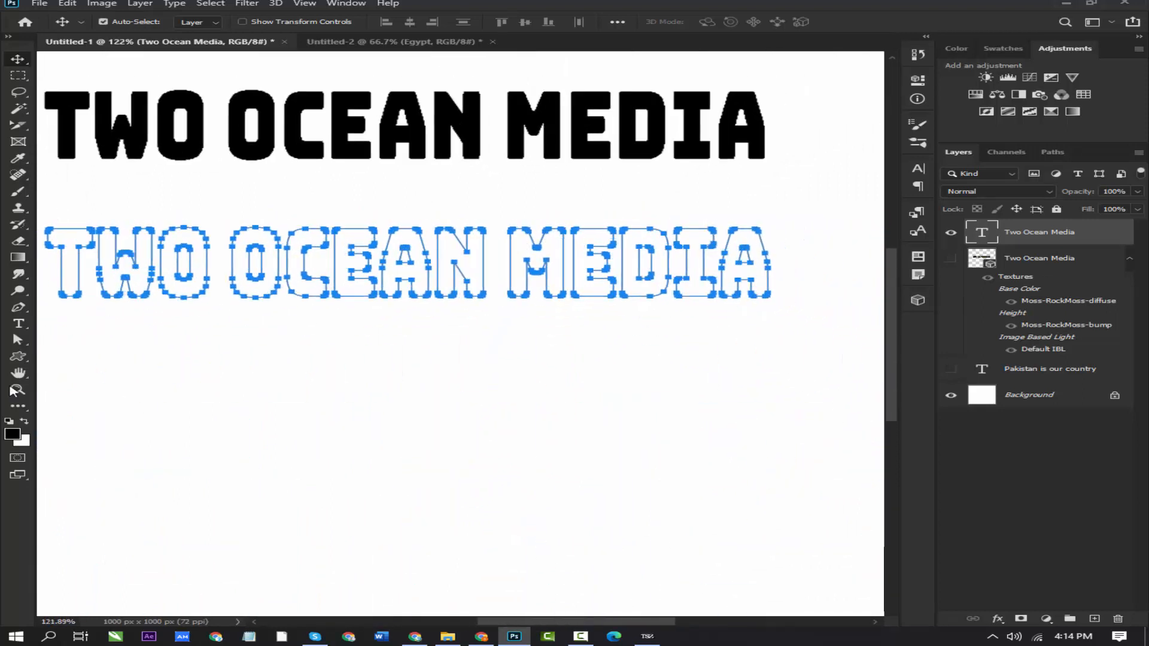
Reshape the last A of the work path with the Direct Selection tool, widening its top and its inner triangle
click(17, 340)
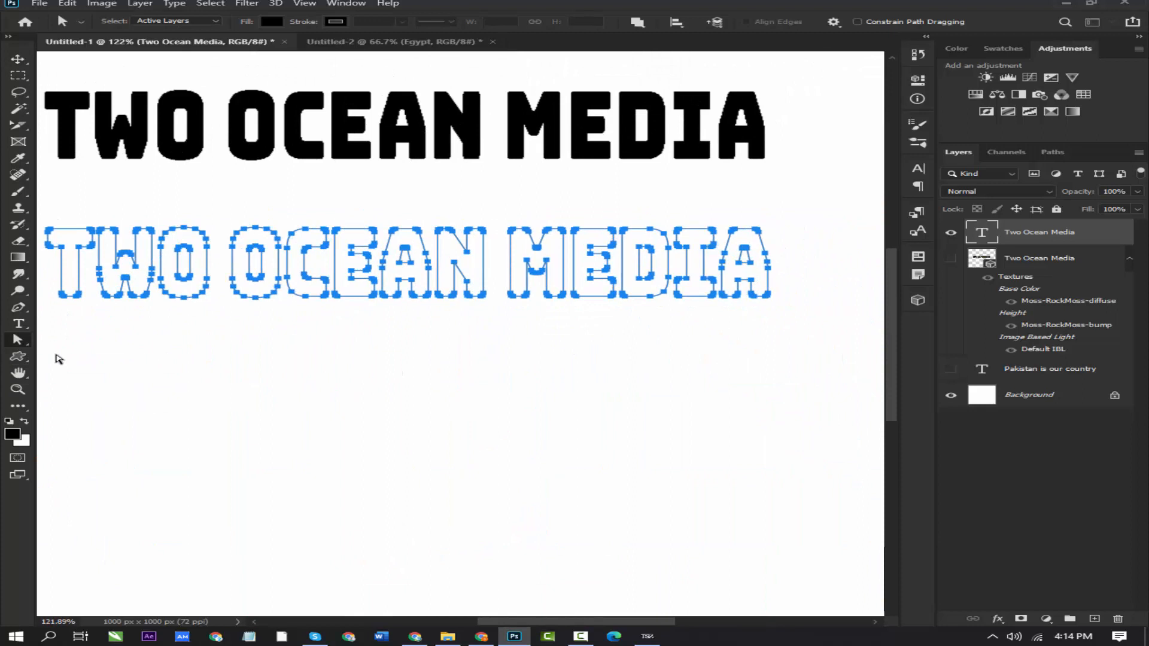
right_click(20, 341)
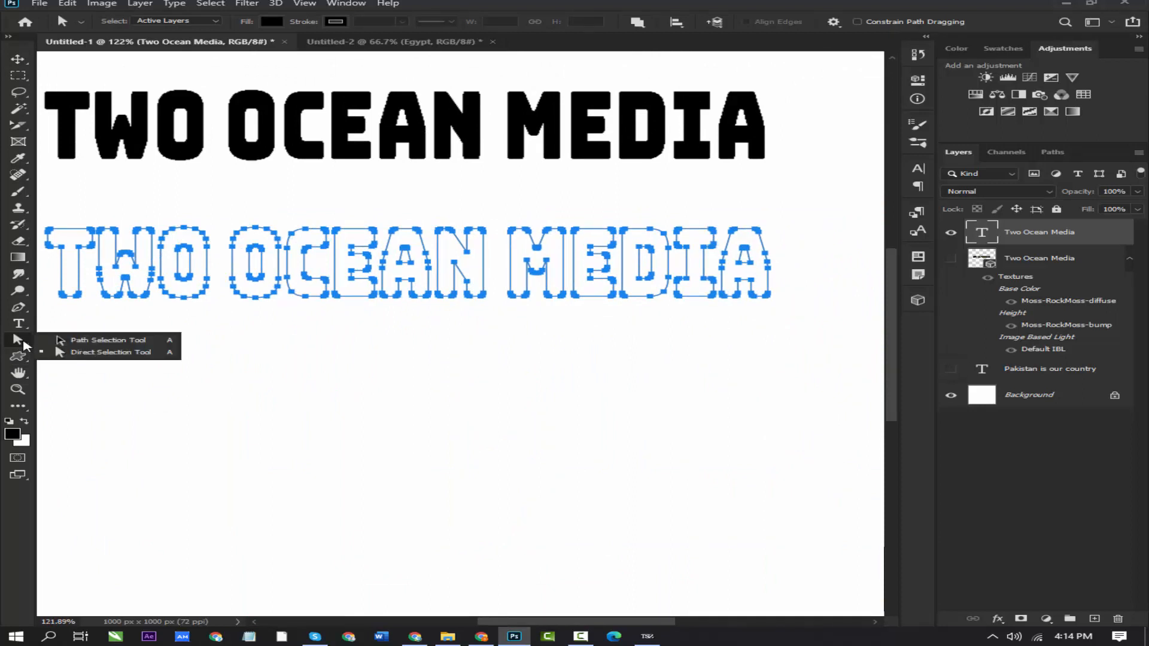
click(107, 353)
scroll(767, 232, up, 6)
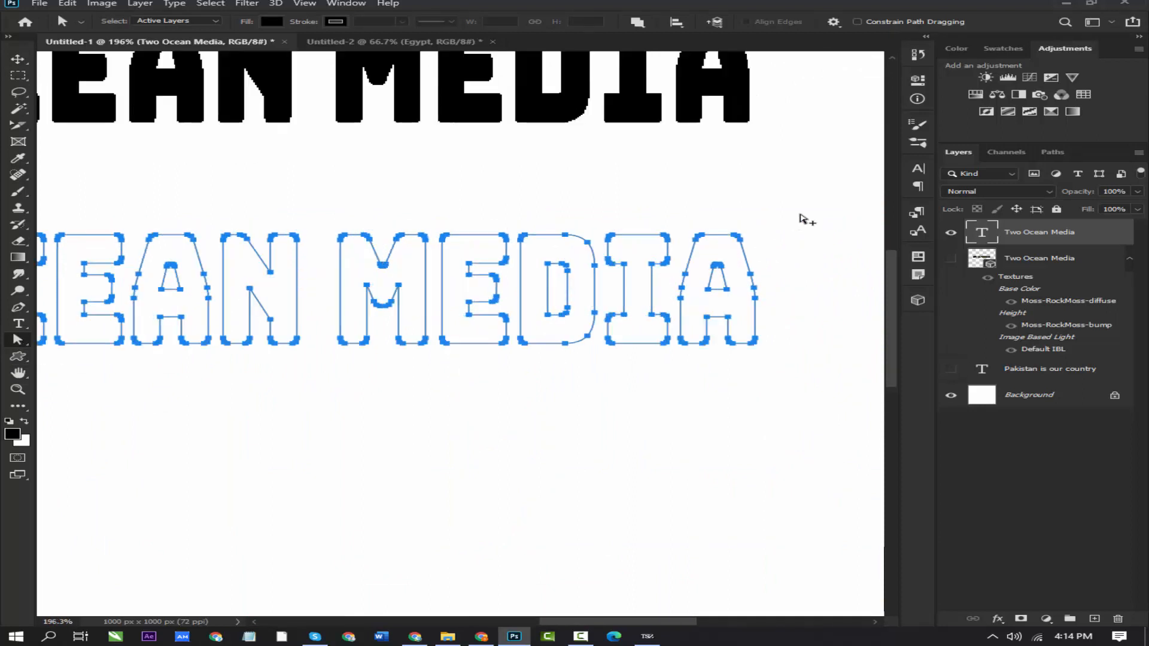
mouse_move(707, 237)
mouse_down()
mouse_move(672, 264)
mouse_move(695, 242)
mouse_move(741, 231)
mouse_move(693, 257)
mouse_move(735, 265)
mouse_move(714, 258)
mouse_up()
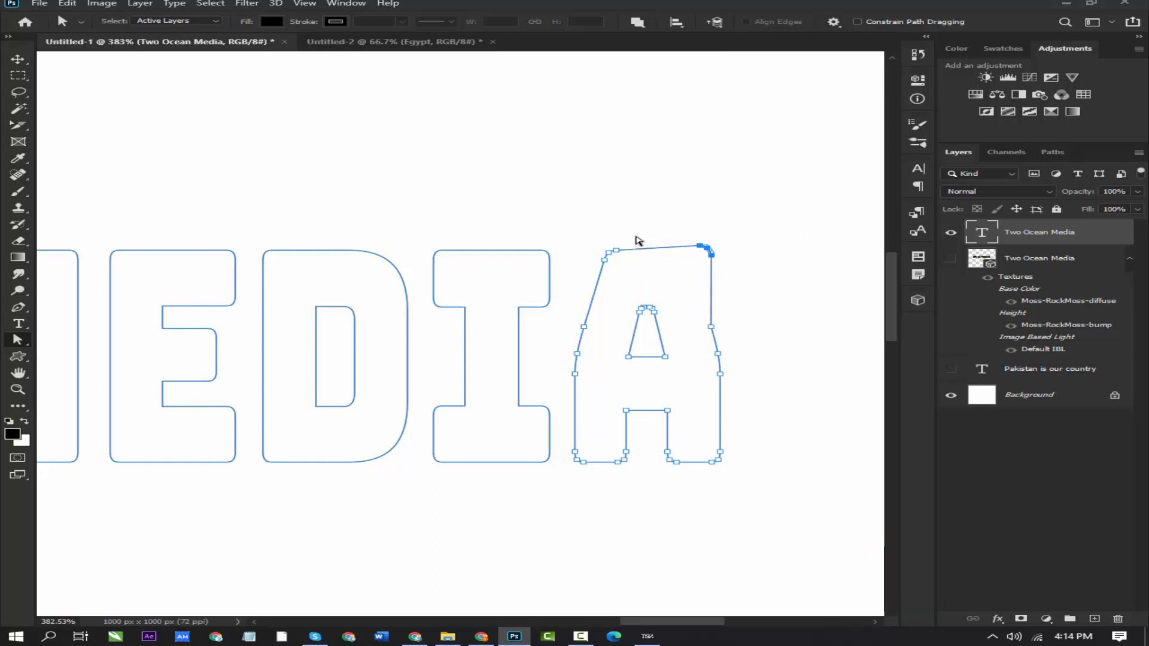
drag(636, 236, 594, 254)
drag(662, 363, 616, 356)
Narrow the upper stem of the path's letter I by moving its inner corner points inward
mouse_move(539, 277)
mouse_down()
mouse_move(503, 341)
mouse_move(514, 299)
mouse_move(462, 312)
mouse_move(477, 303)
mouse_up()
scroll(477, 302, down, 10)
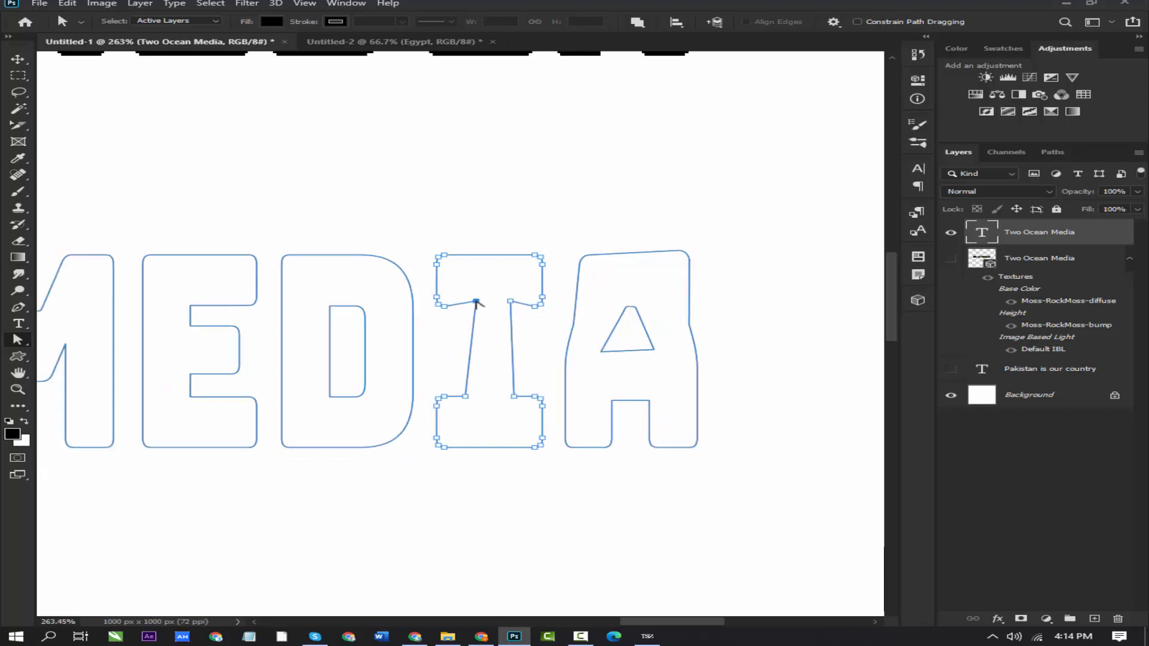
scroll(573, 306, up, 1)
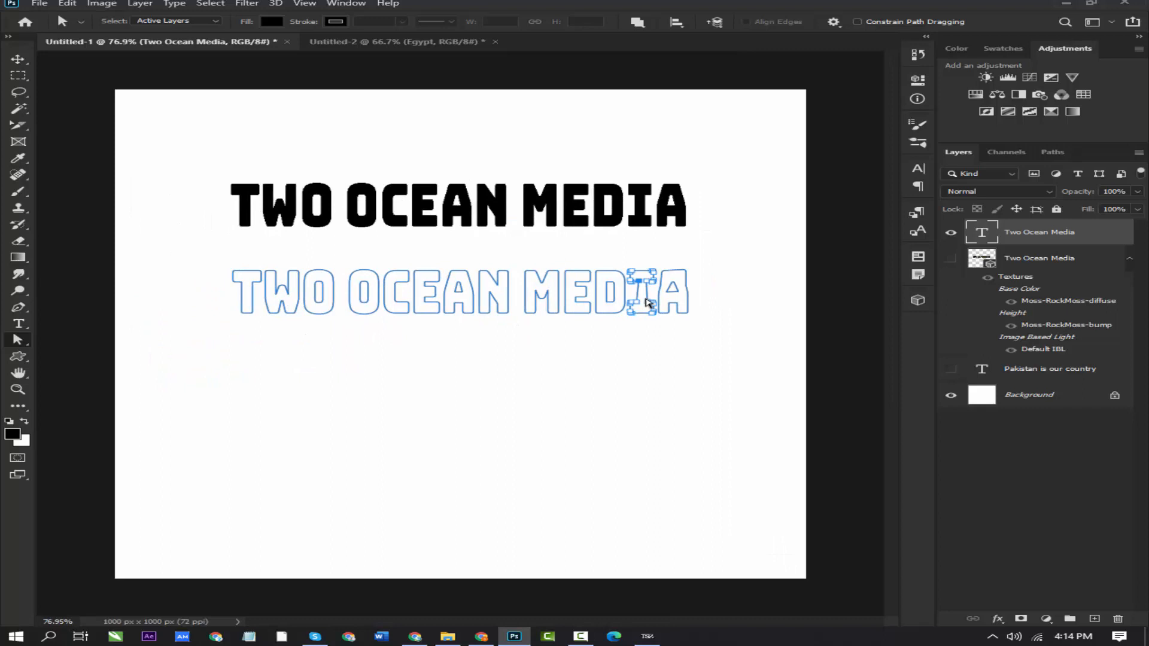
Turn the edited work path into a selection and set the foreground colour to red #ce0000
key(ctrl+Return)
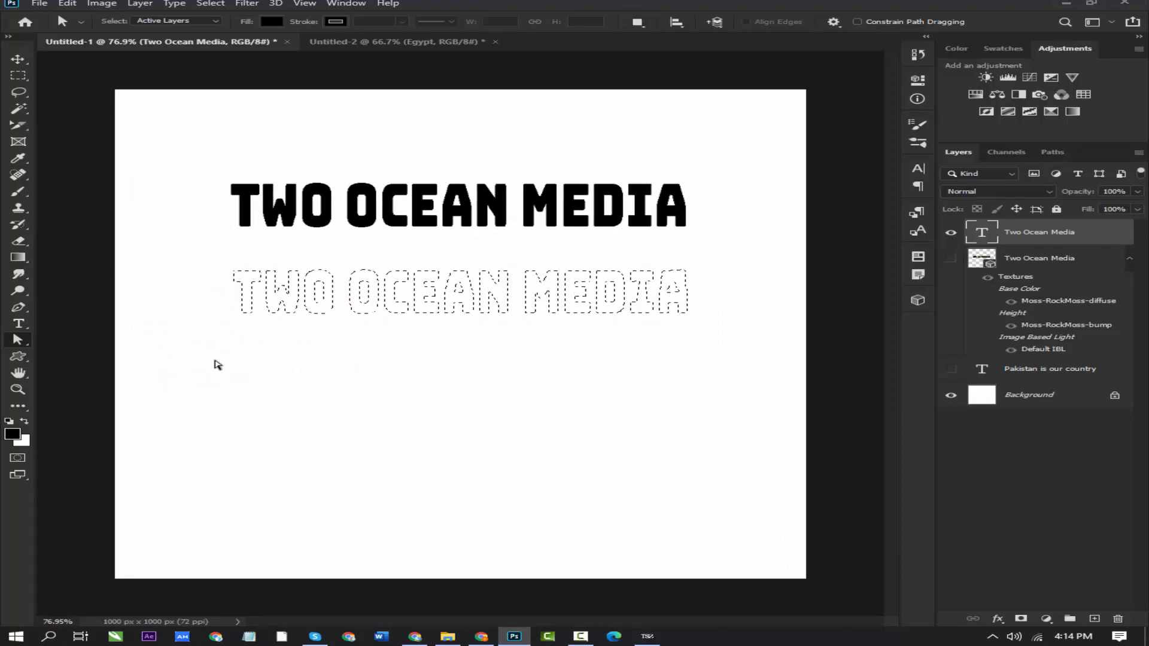
click(13, 435)
mouse_move(795, 180)
mouse_down()
mouse_move(840, 145)
mouse_move(840, 158)
mouse_up()
click(998, 123)
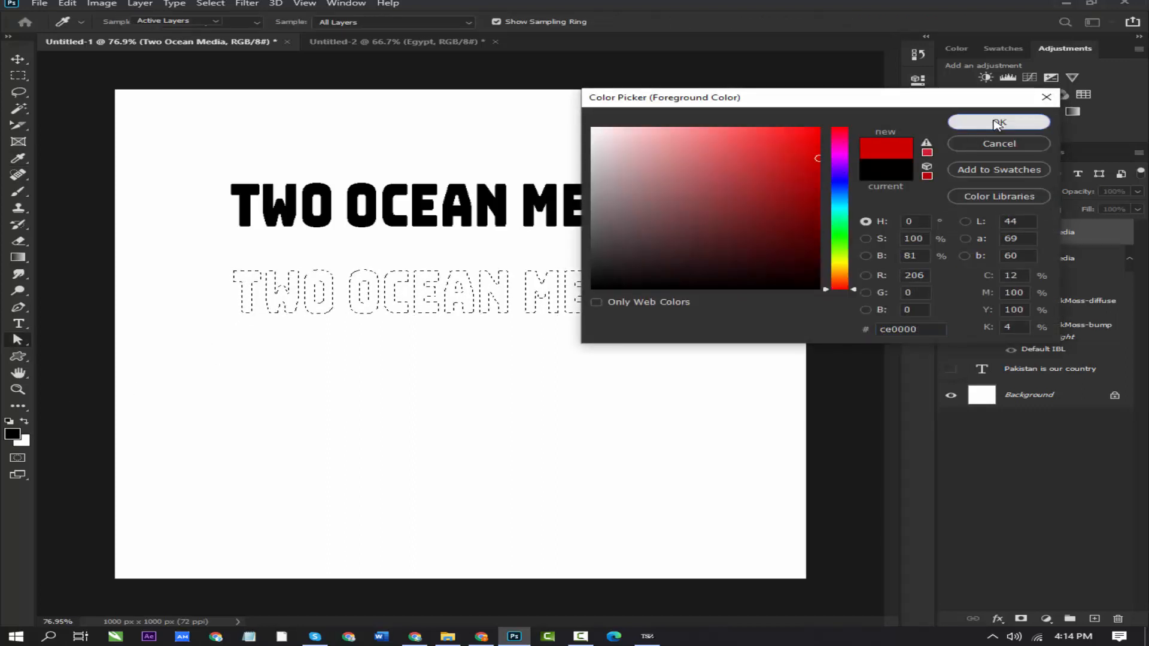
Add a new layer, fill the letter selection with the red foreground colour and deselect it
click(1093, 619)
key(alt+BackSpace)
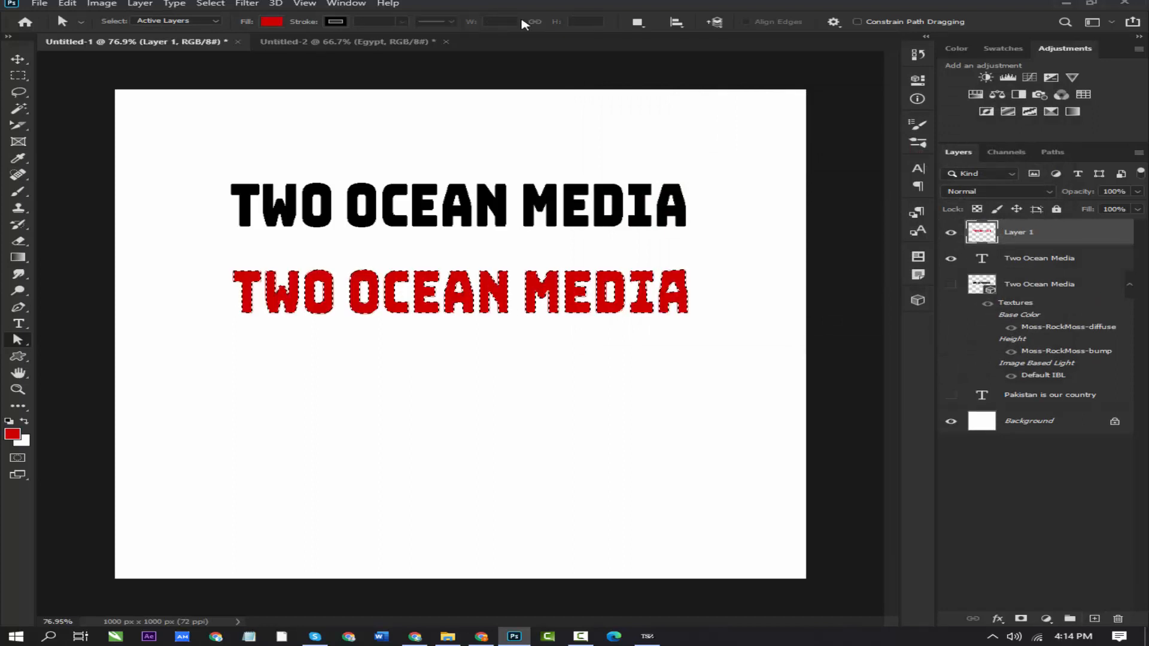
key(ctrl+d)
scroll(506, 225, down, 2)
scroll(506, 224, up, 2)
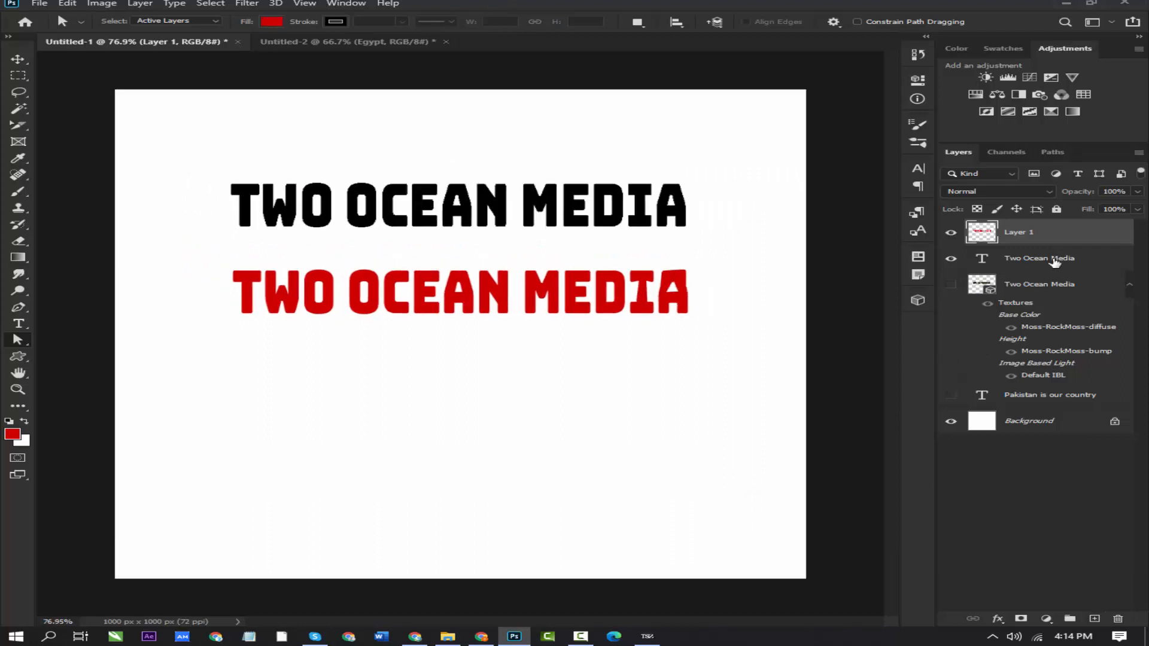
Hide the red lettering layer and convert the black Two Ocean Media text layer to a shape
click(1055, 260)
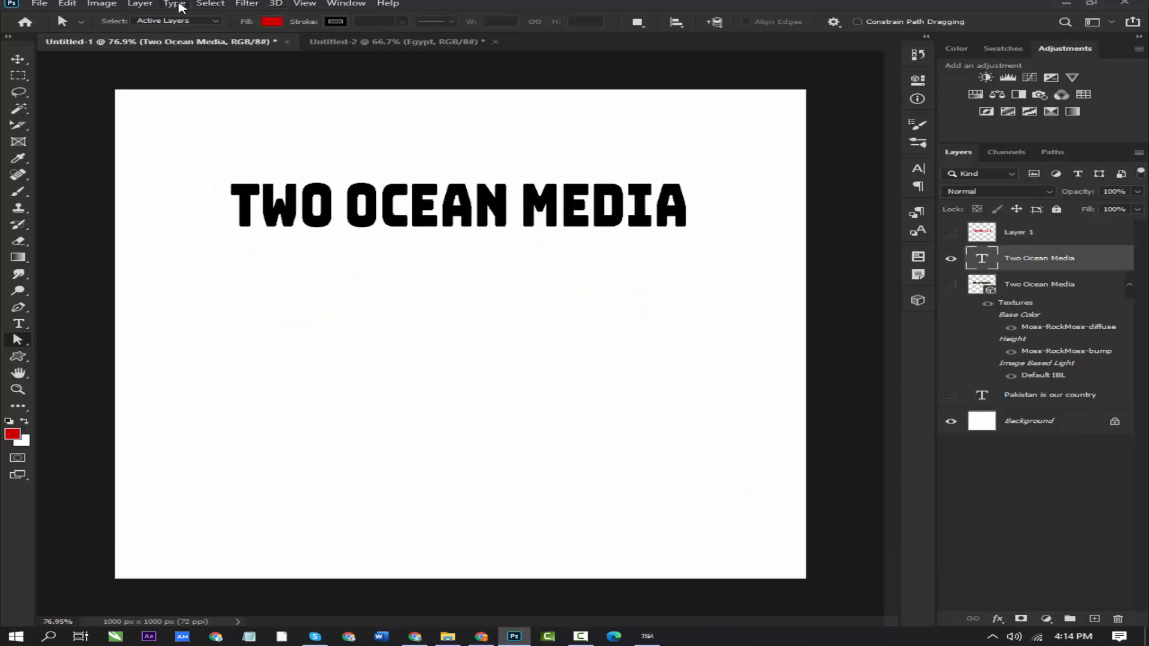
click(174, 4)
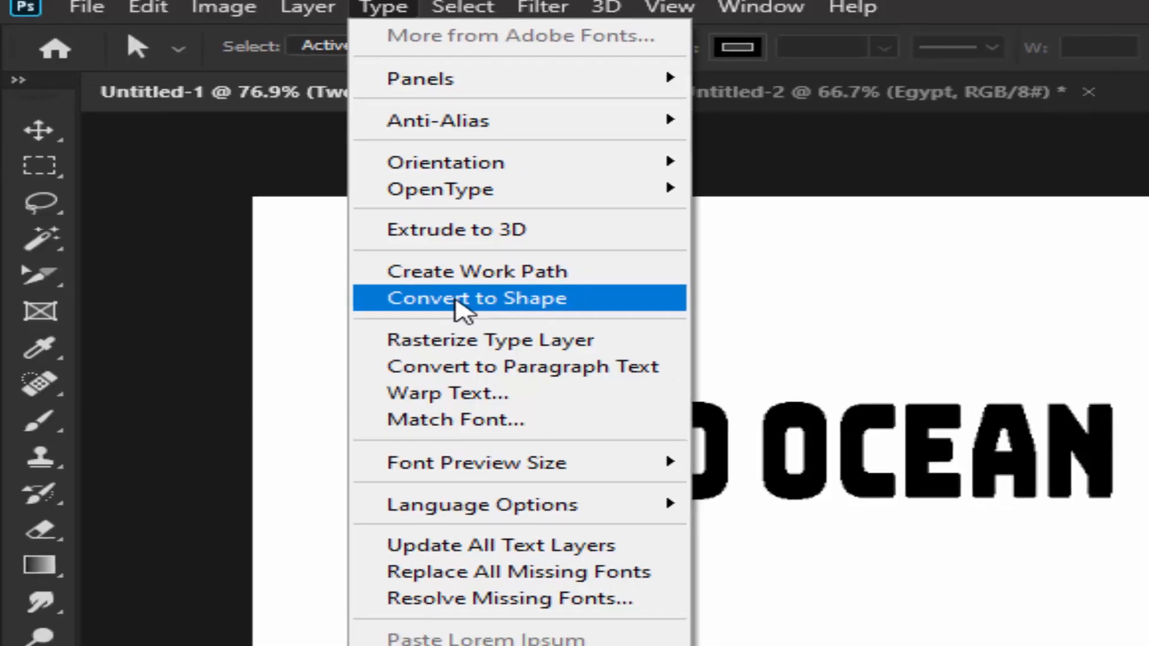
click(485, 319)
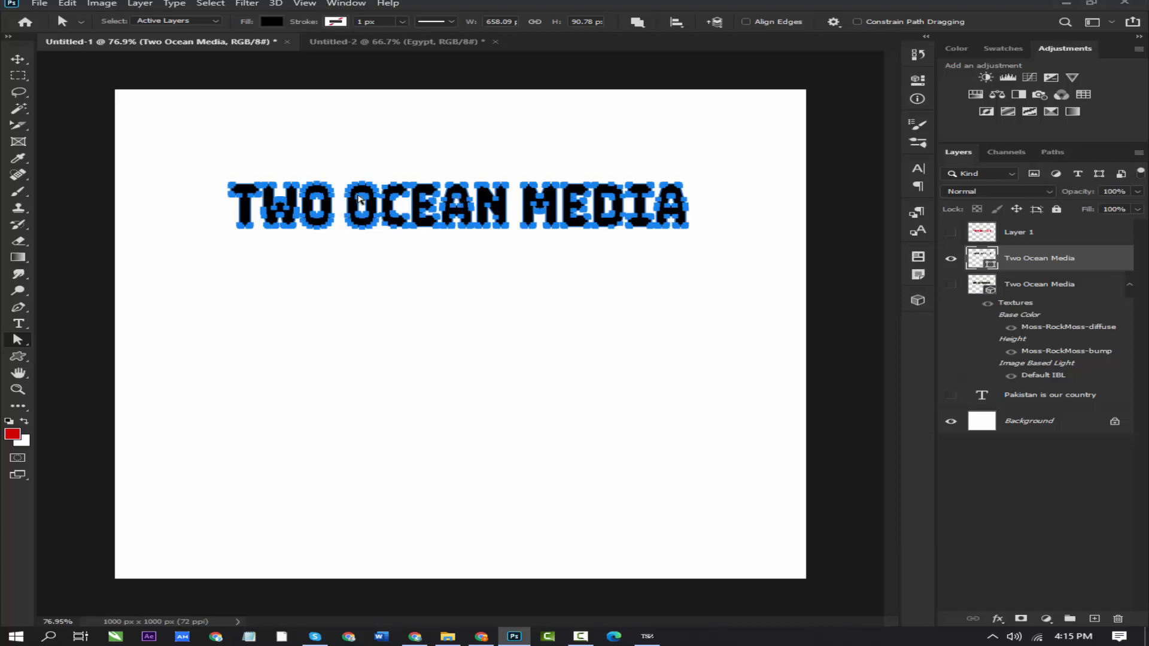
Undo the shape conversion and rasterize the Two Ocean Media type layer
key(ctrl+z)
click(176, 5)
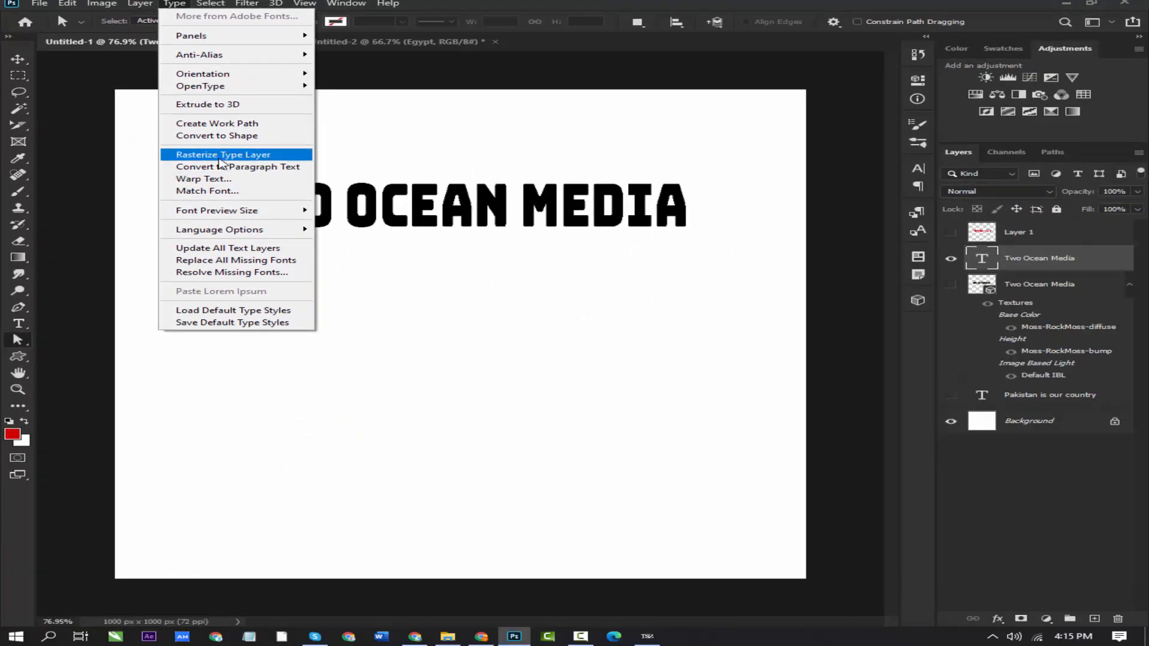
click(208, 158)
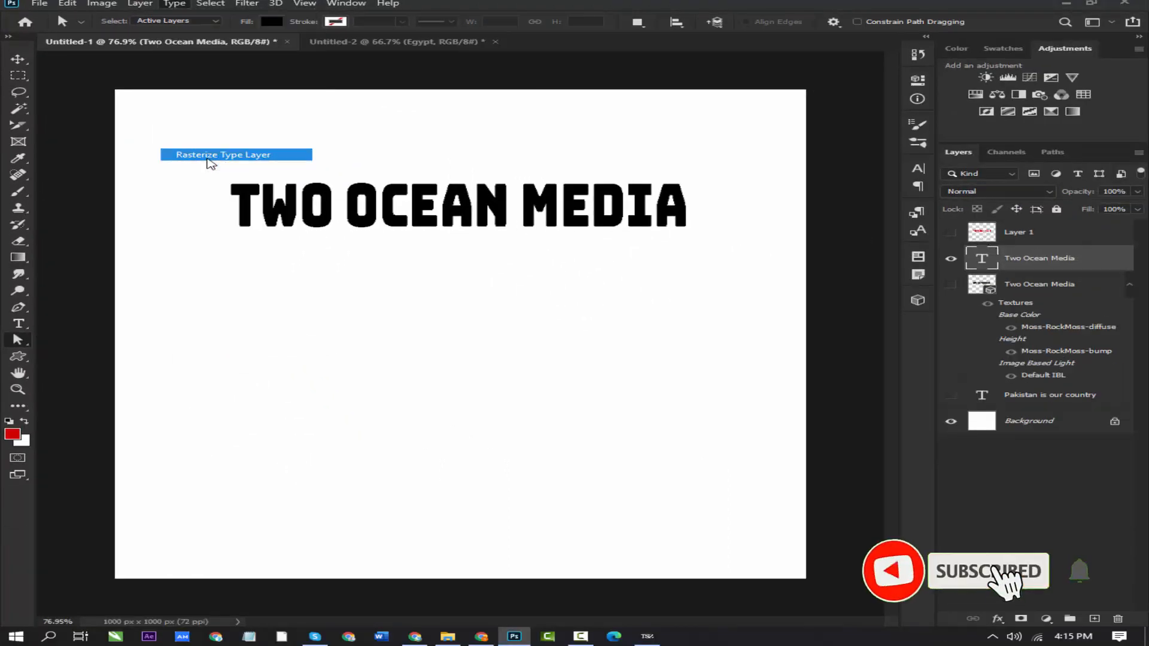
Select the rasterized Two Ocean Media layer and undo its rasterization
click(981, 233)
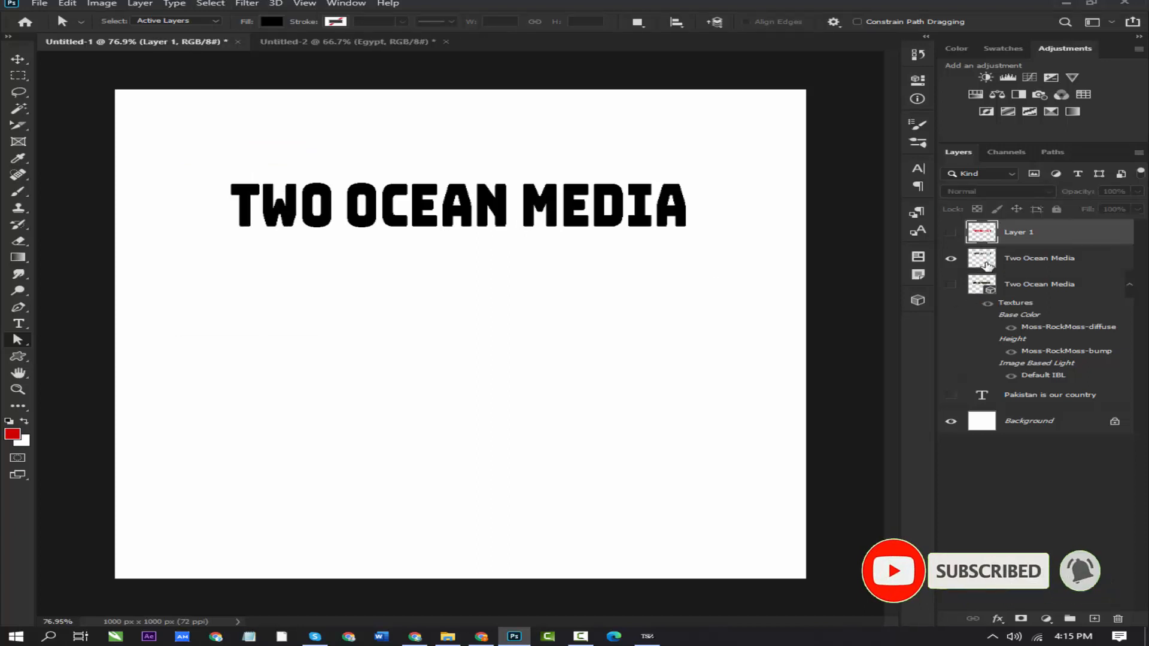
click(987, 266)
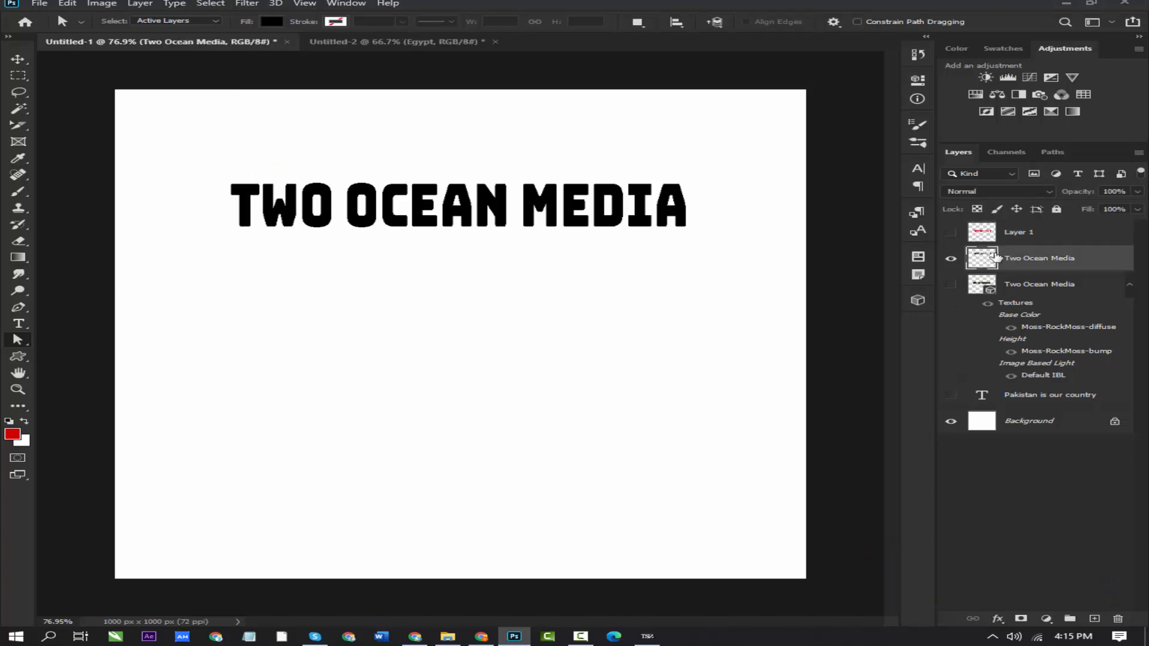
key(ctrl+z)
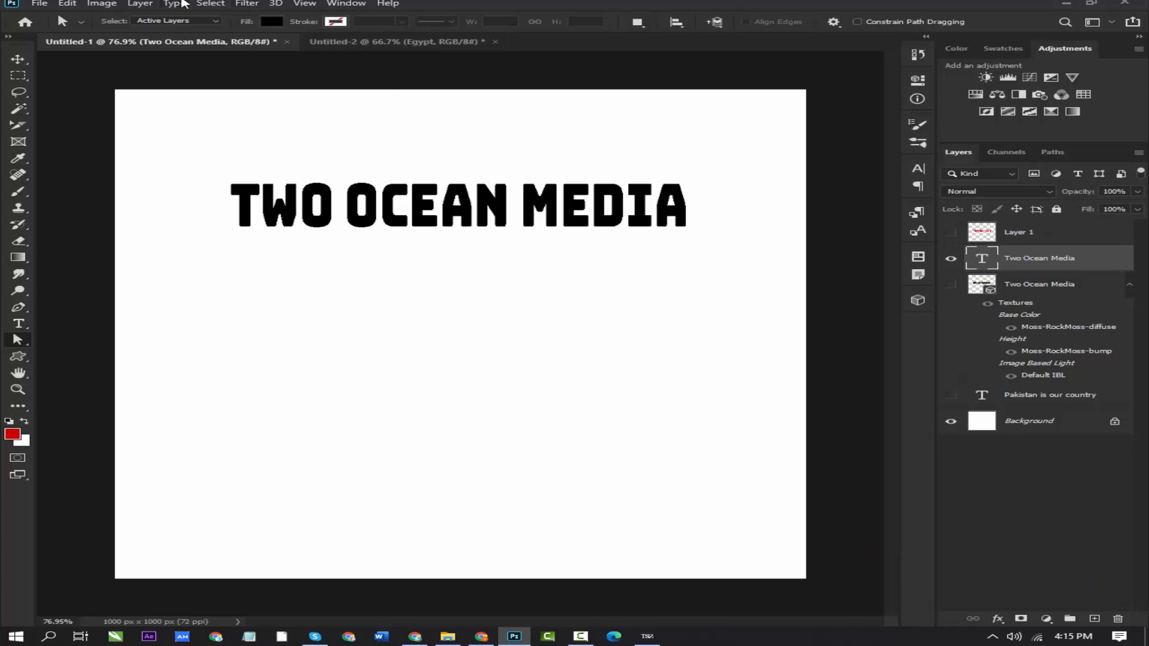
Warp the Two Ocean Media text with the Arc style
click(175, 4)
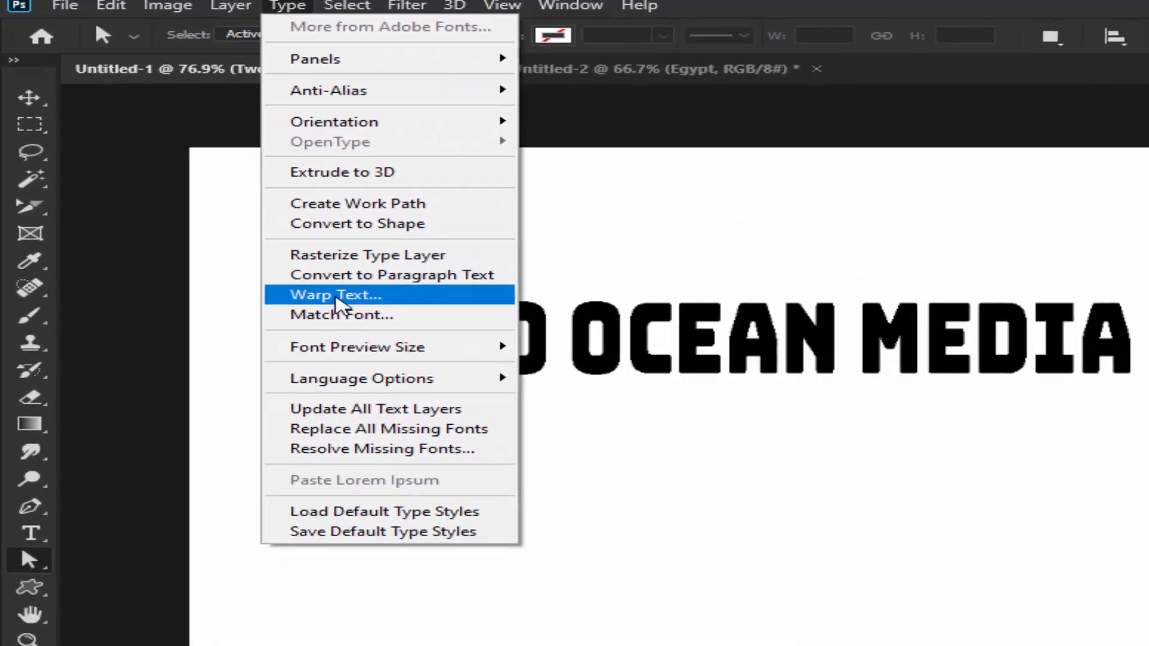
click(411, 396)
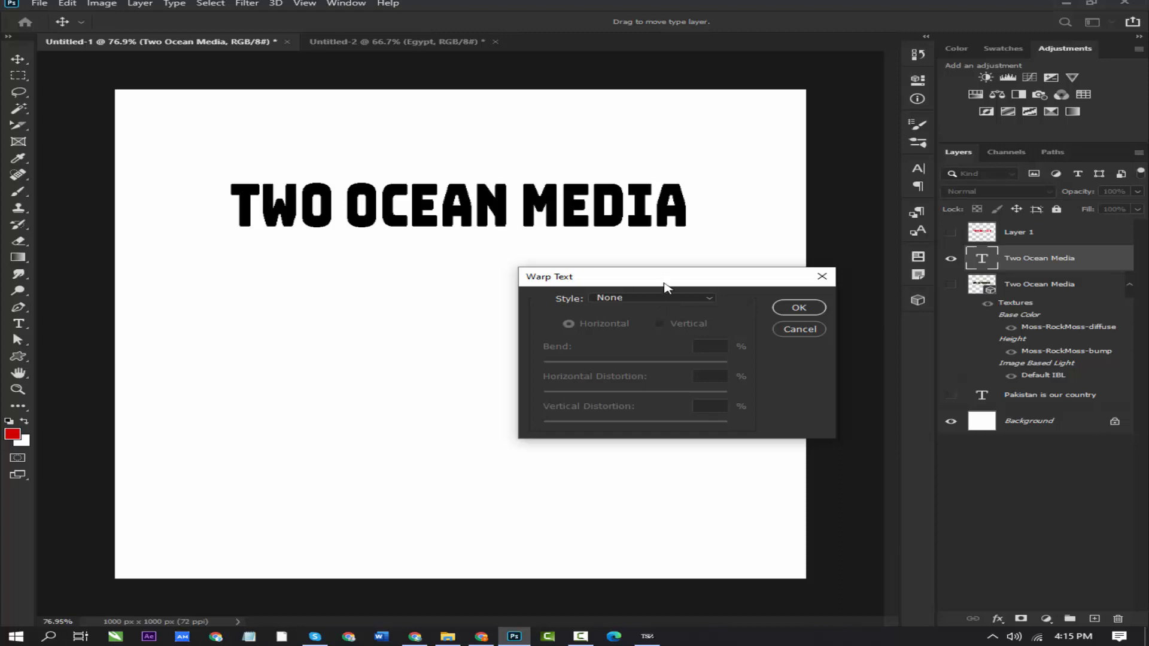
drag(668, 288, 663, 263)
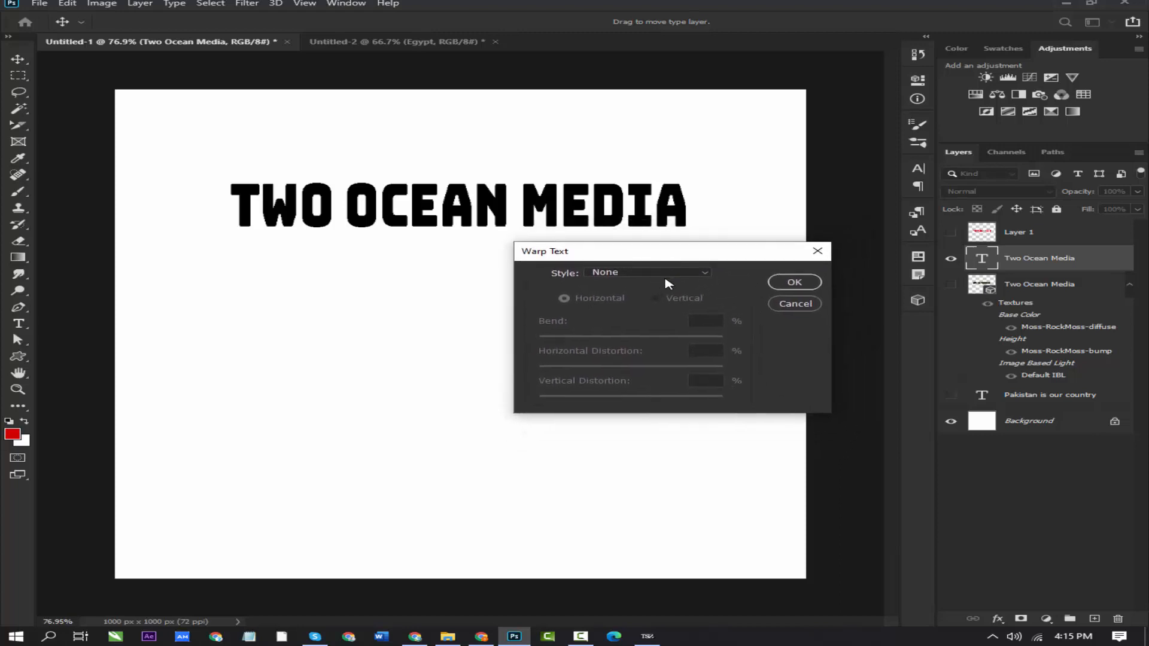
click(666, 273)
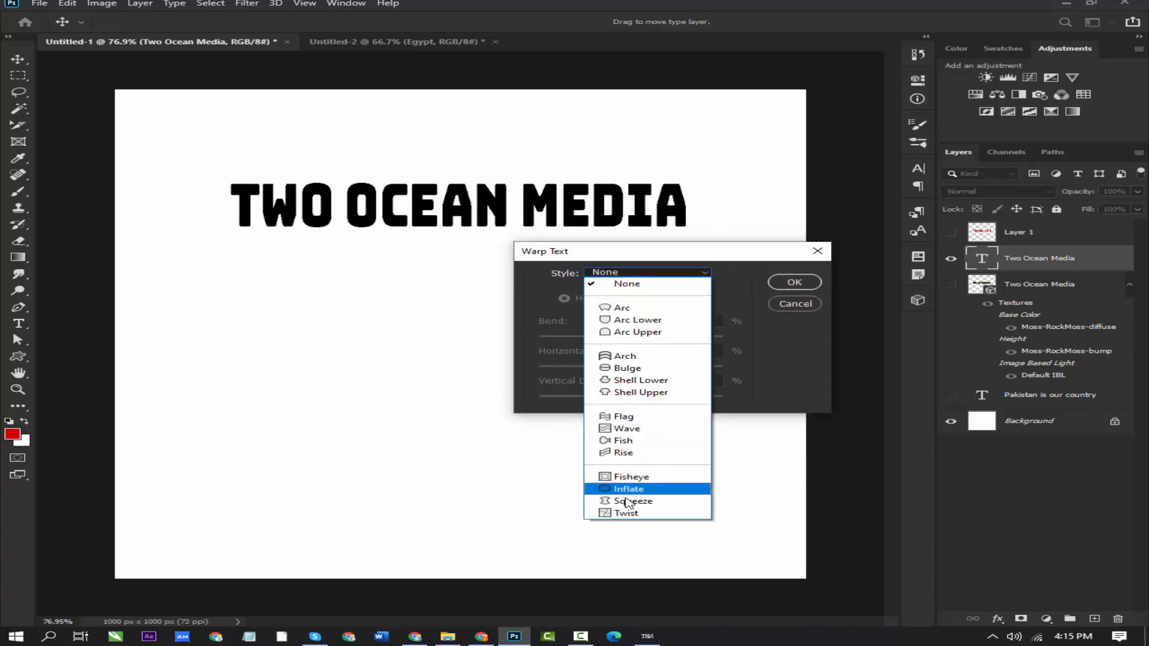
click(623, 307)
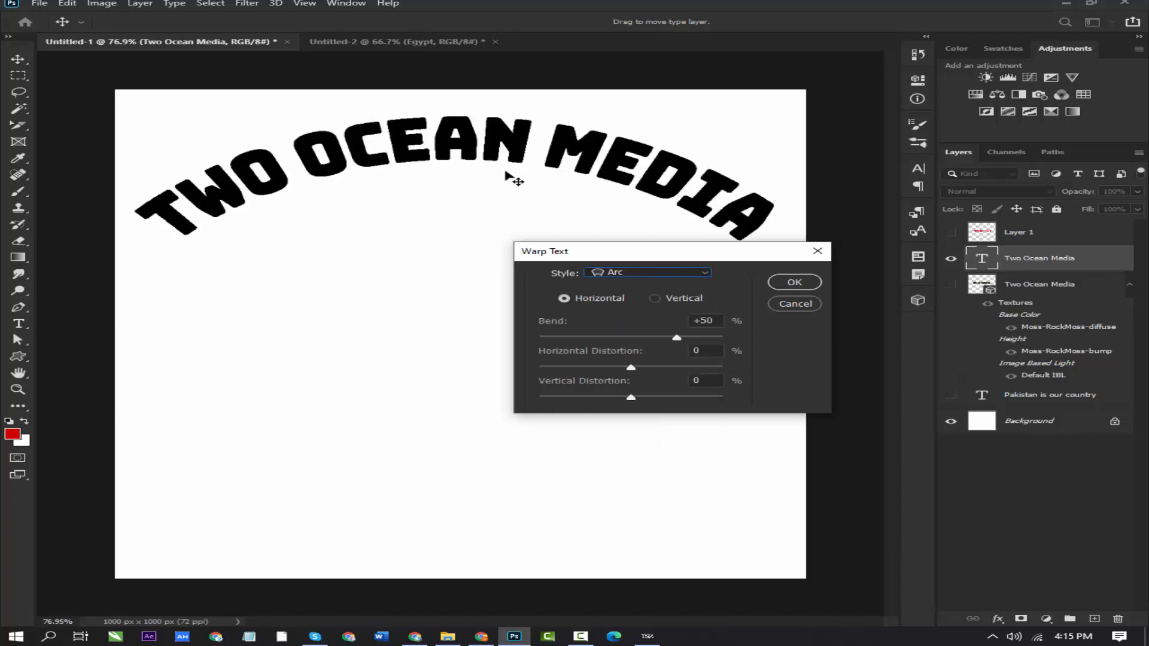
Move the arched text lower and set its warp to +70% bend, -12% horizontal distortion and +6% vertical distortion
drag(483, 150, 480, 188)
drag(734, 252, 745, 350)
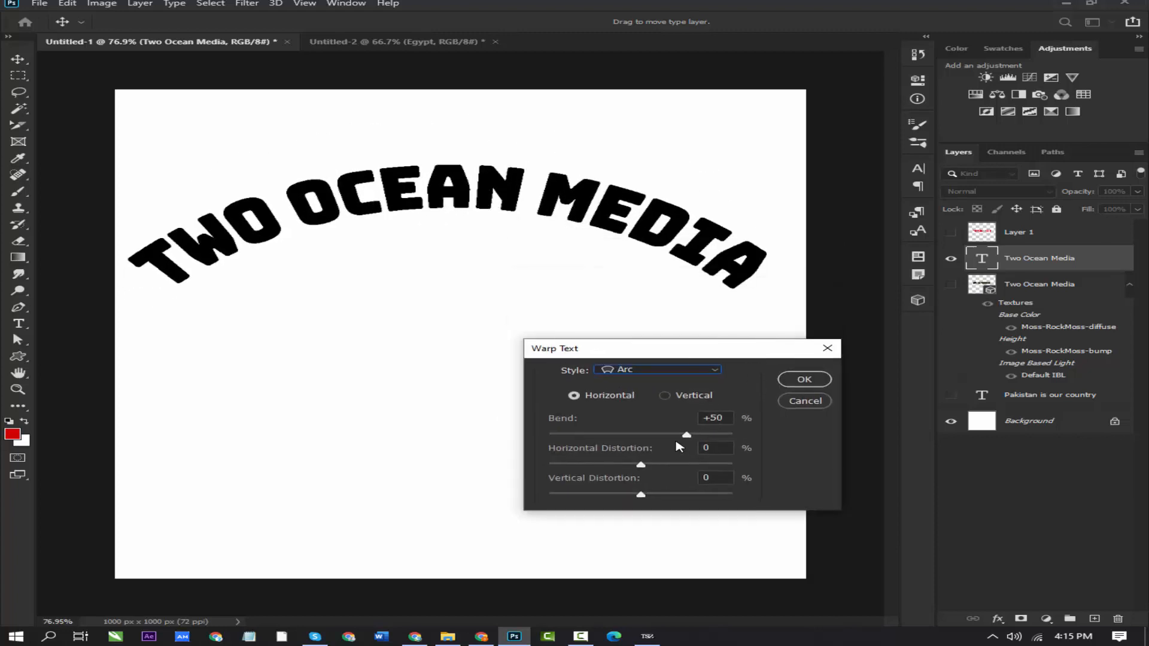
drag(687, 437, 704, 439)
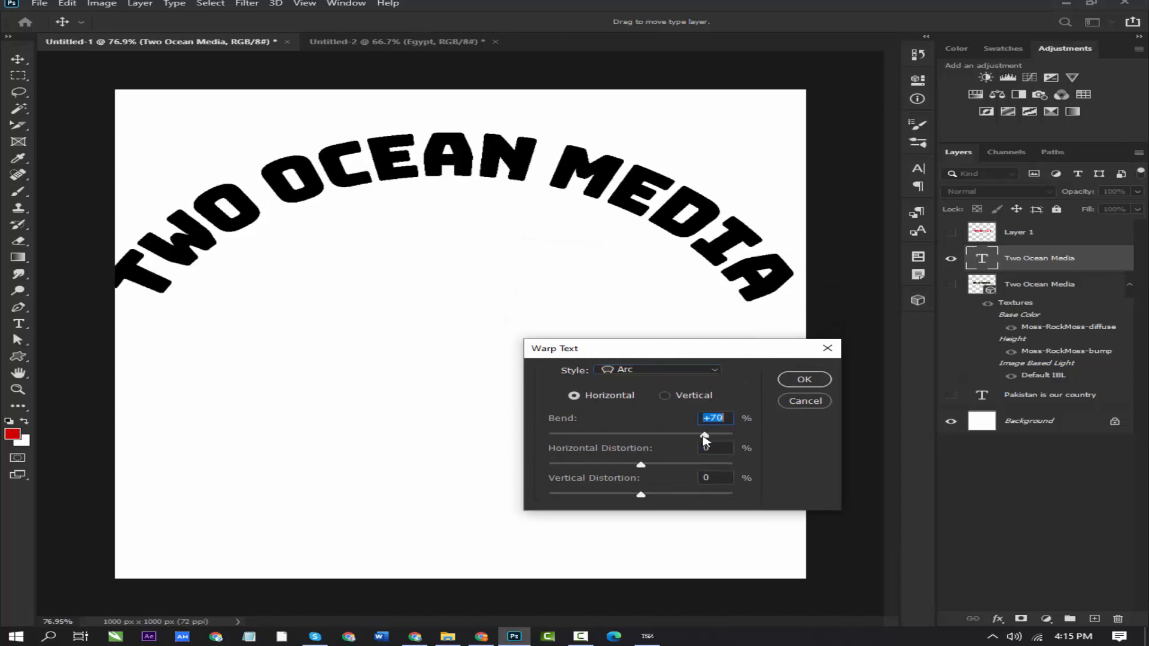
drag(641, 465, 650, 500)
Try the Shell Lower, Flag, Wave and Fish warp styles on the Two Ocean Media text and cancel the warp
click(715, 372)
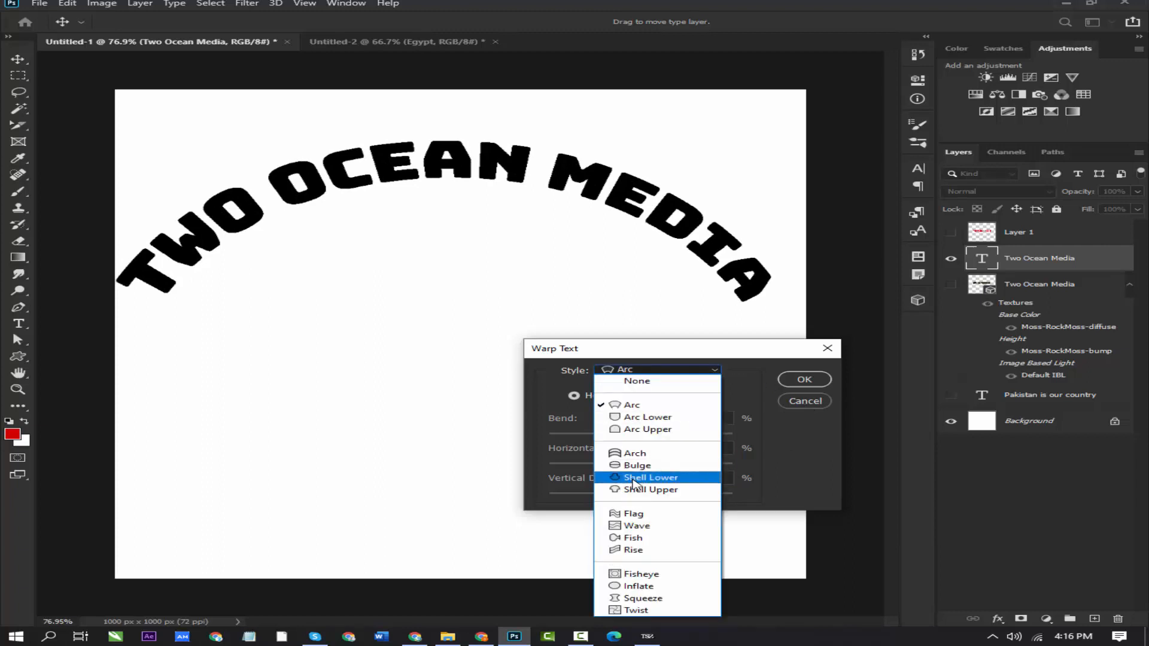
click(636, 483)
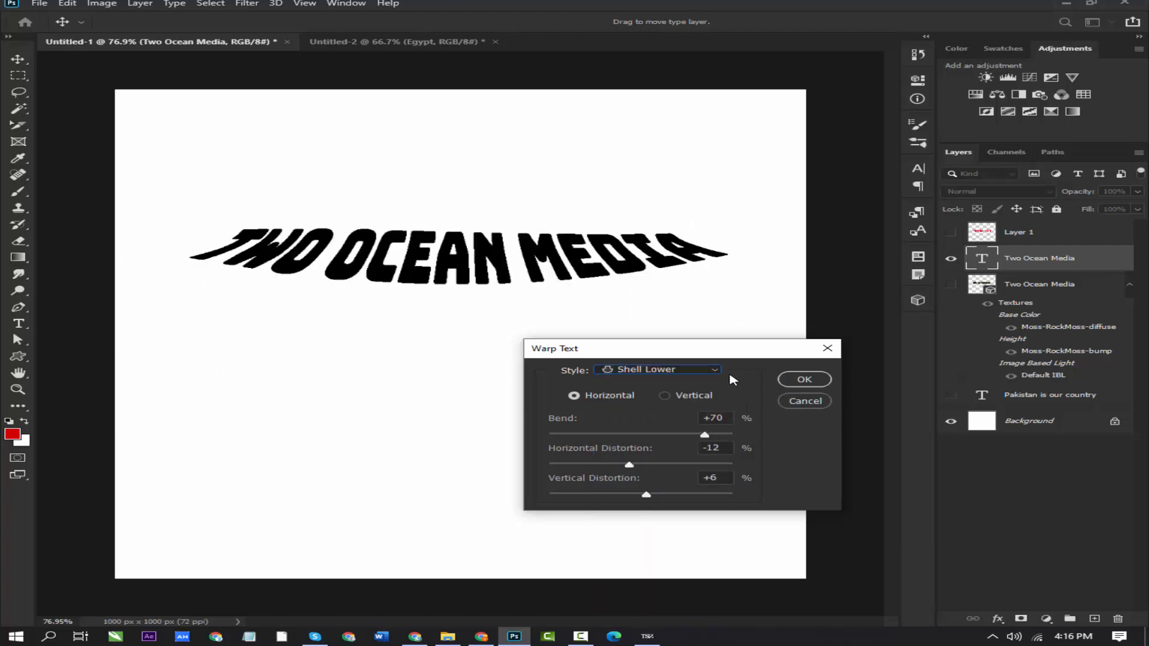
click(681, 370)
click(664, 509)
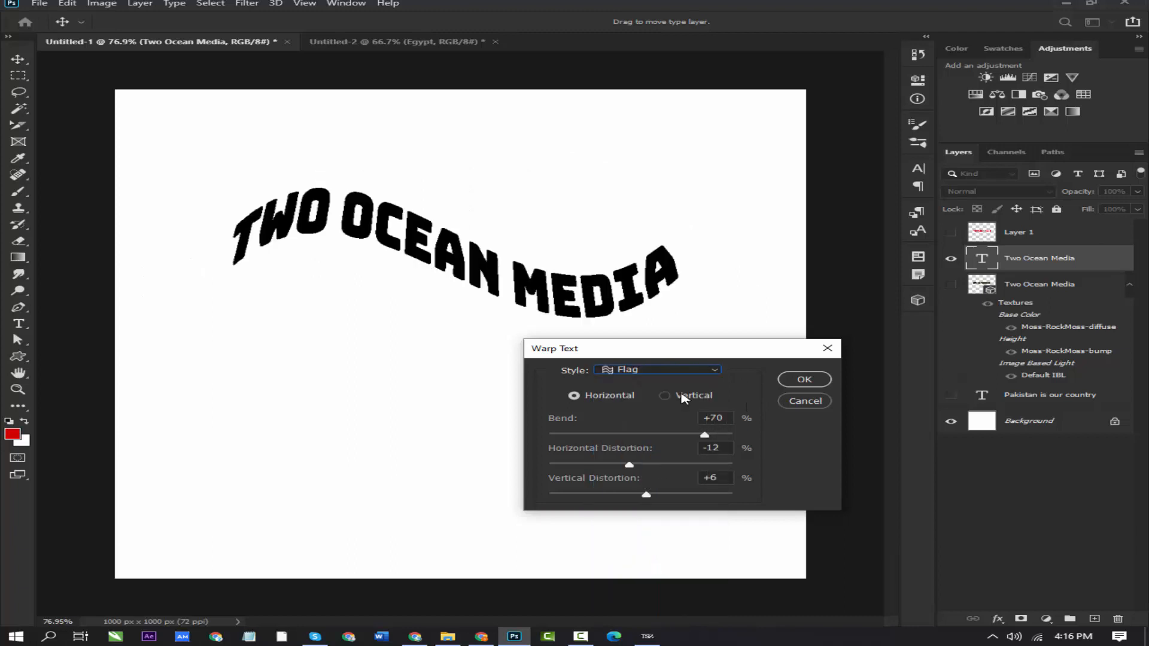
click(659, 371)
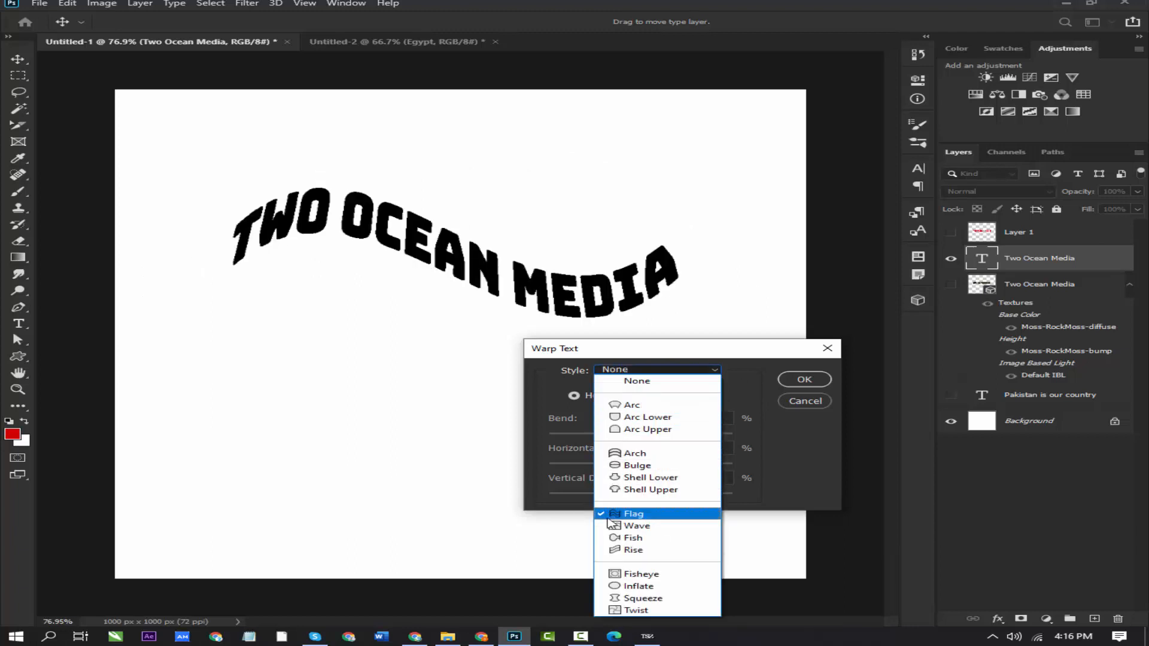
click(622, 527)
click(623, 371)
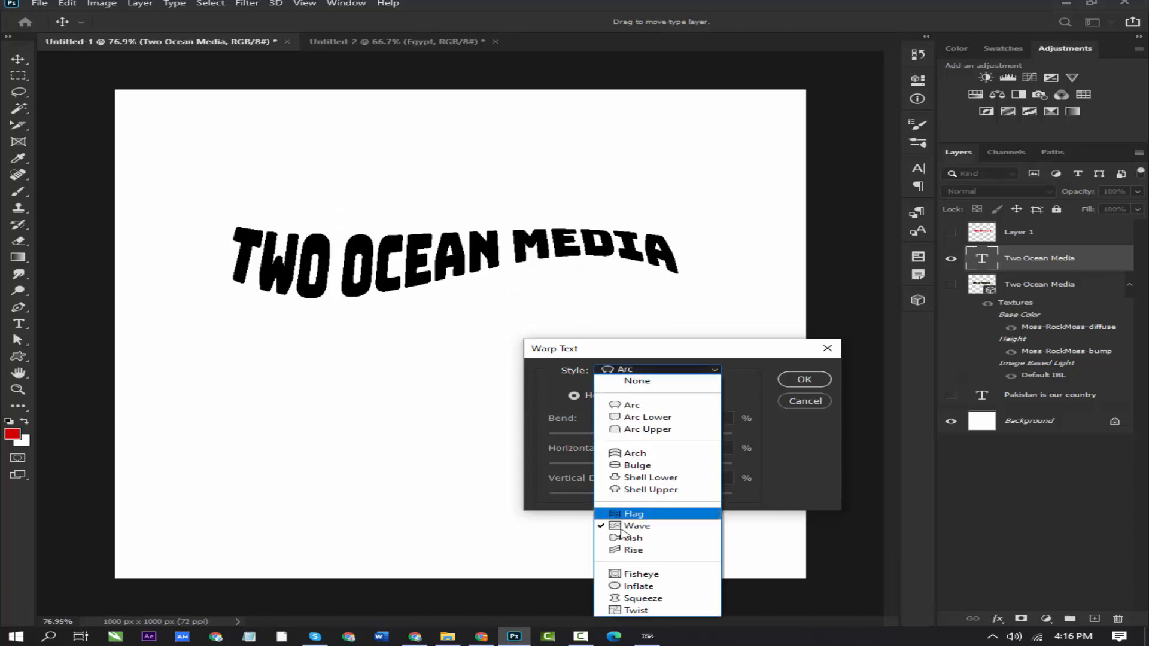
click(653, 542)
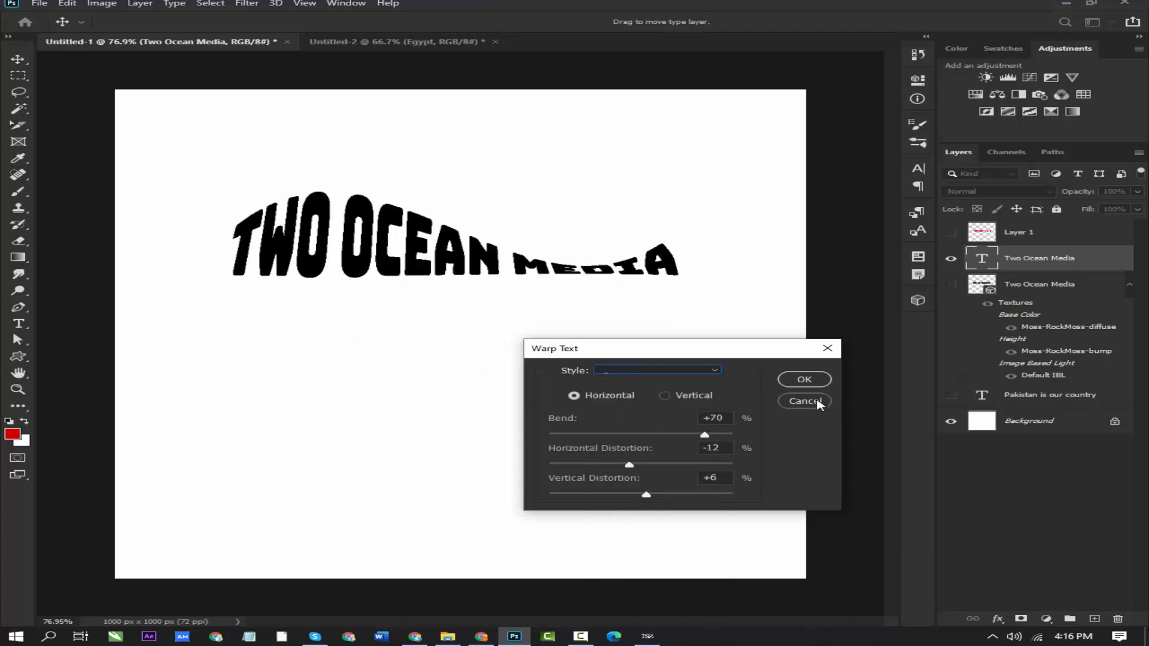
click(819, 400)
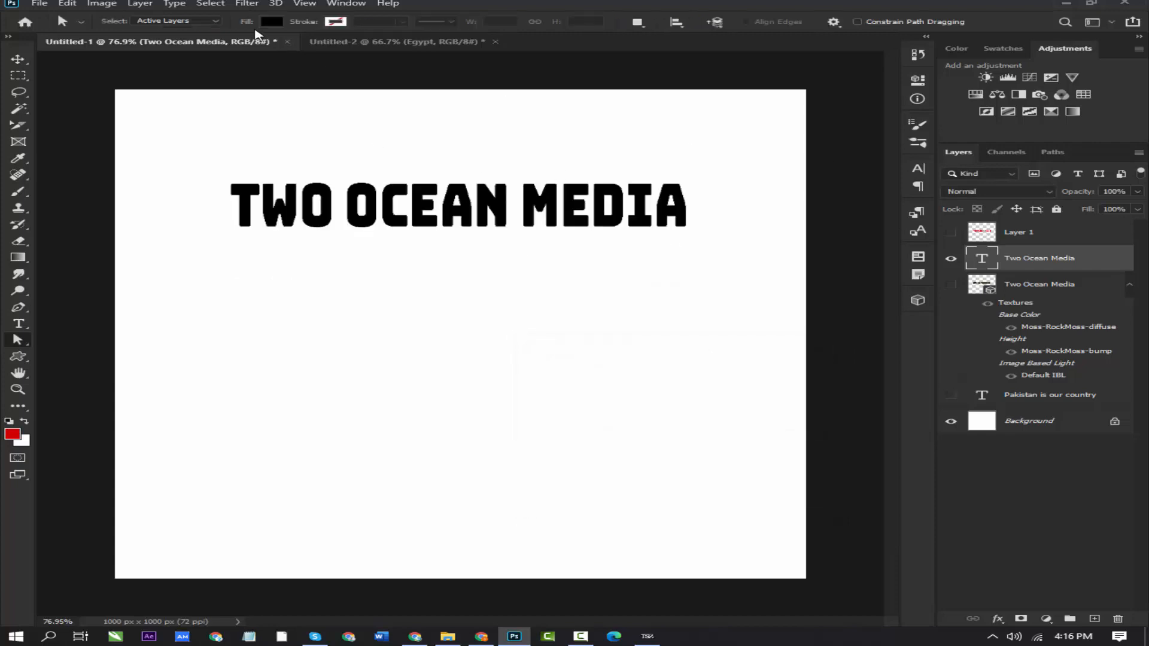
click(175, 4)
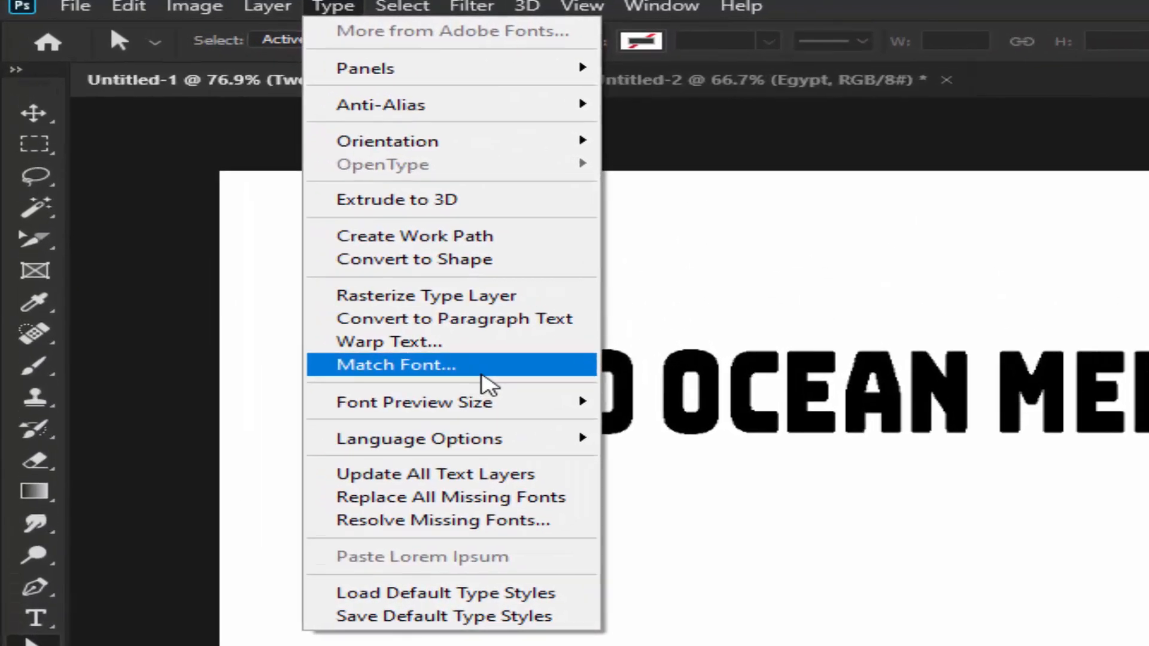
mouse_move(508, 403)
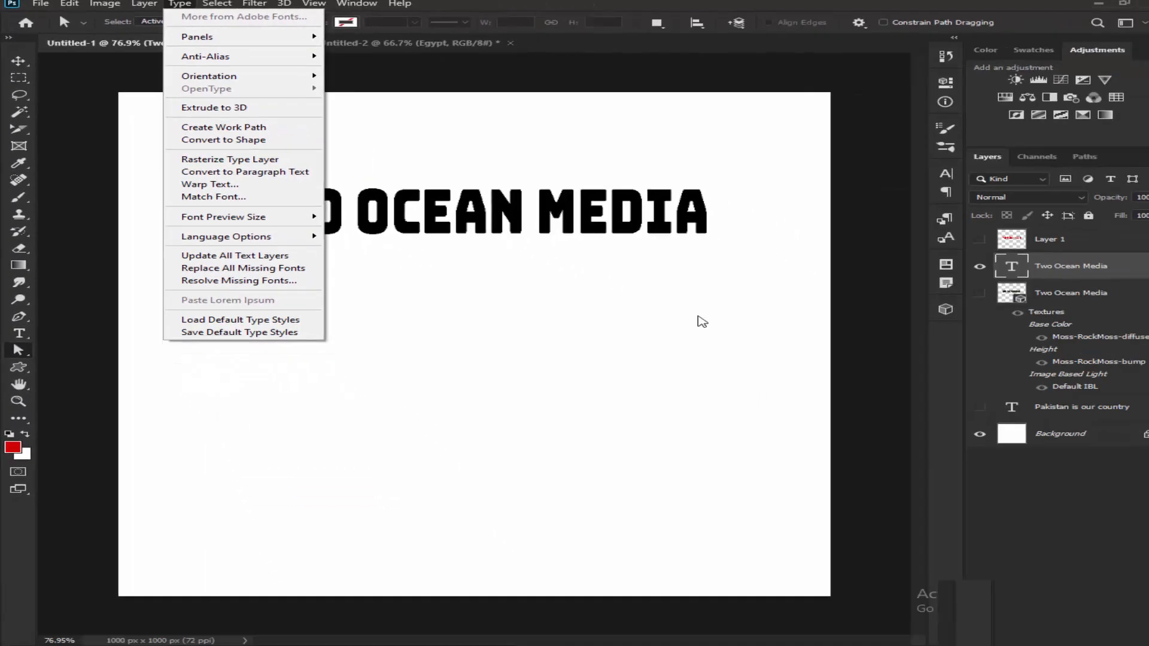
click(688, 283)
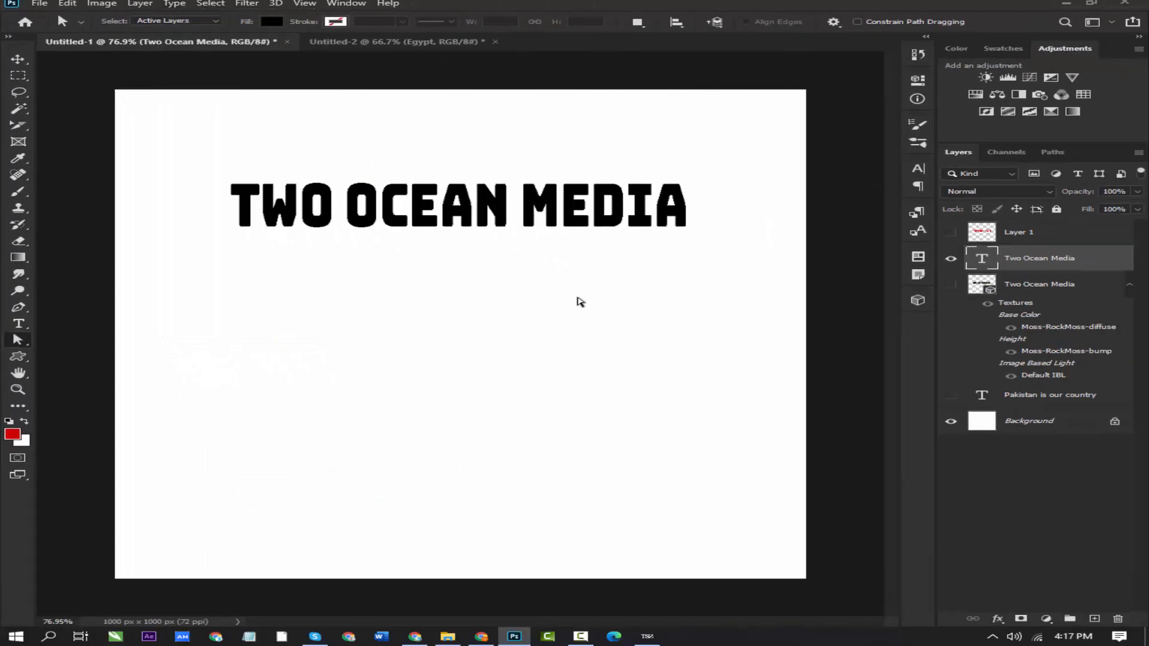
Add a new text layer reading "Pakistan" just below the Two Ocean Media text
key(t)
click(312, 282)
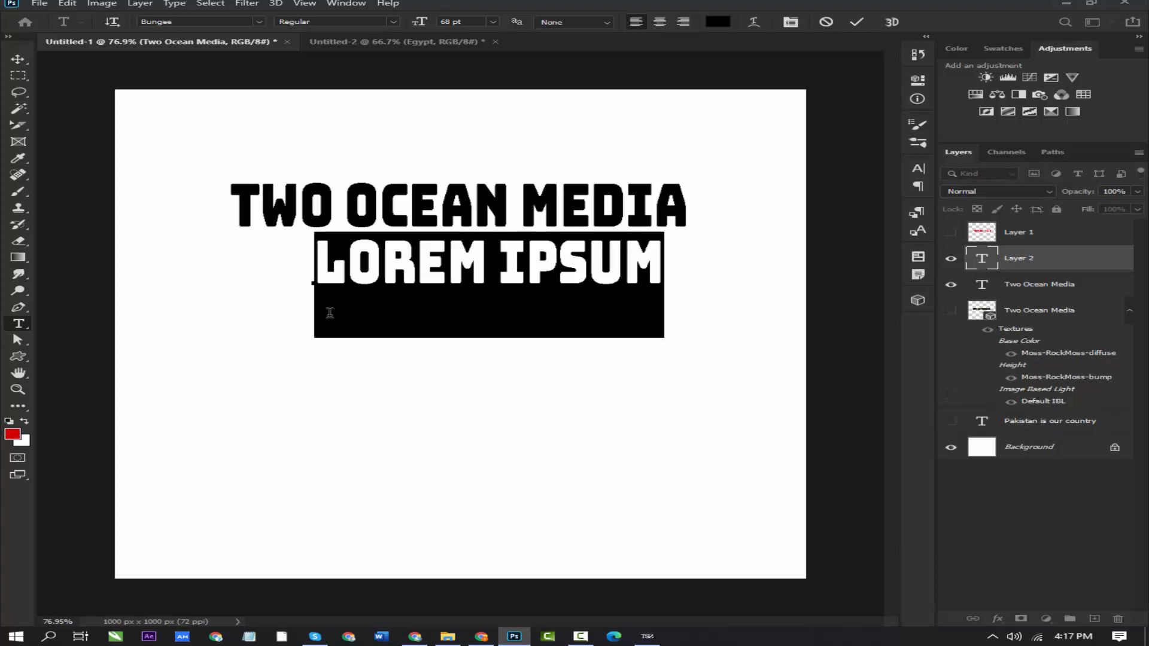
text(PAKISTA)
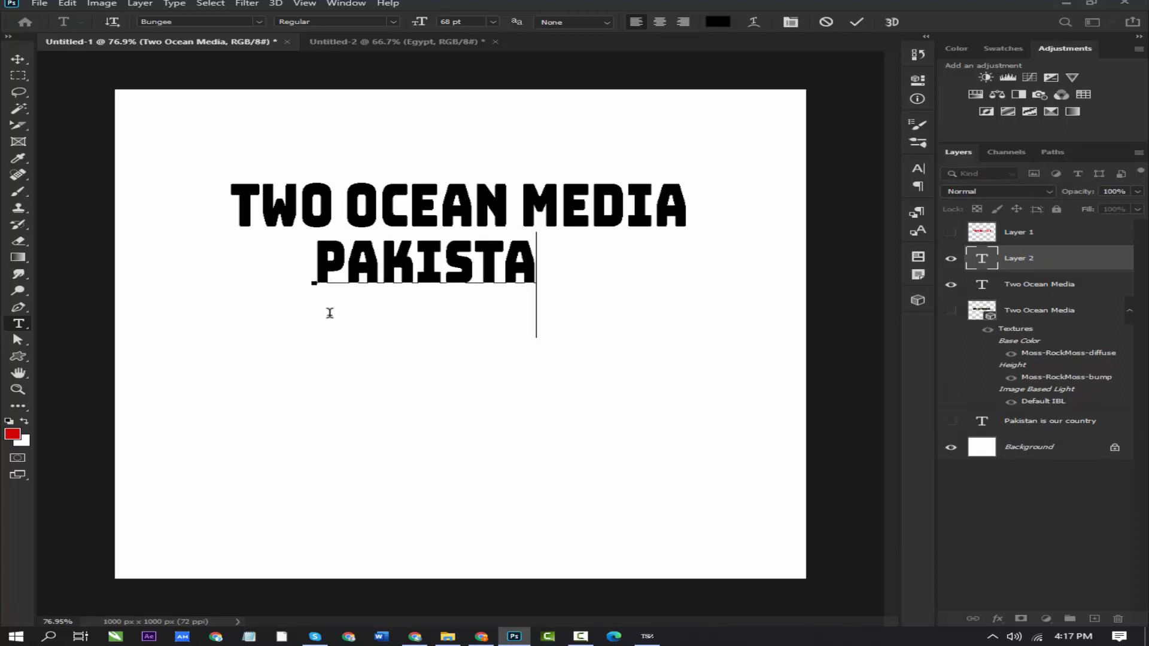
text(N)
Select the whole word Pakistan and change its font to Arial Rounded MT Bold
key(shift+Left)
key(shift+Left)
key(shift+Left)
key(shift+Left)
key(shift+Left)
key(shift+Left)
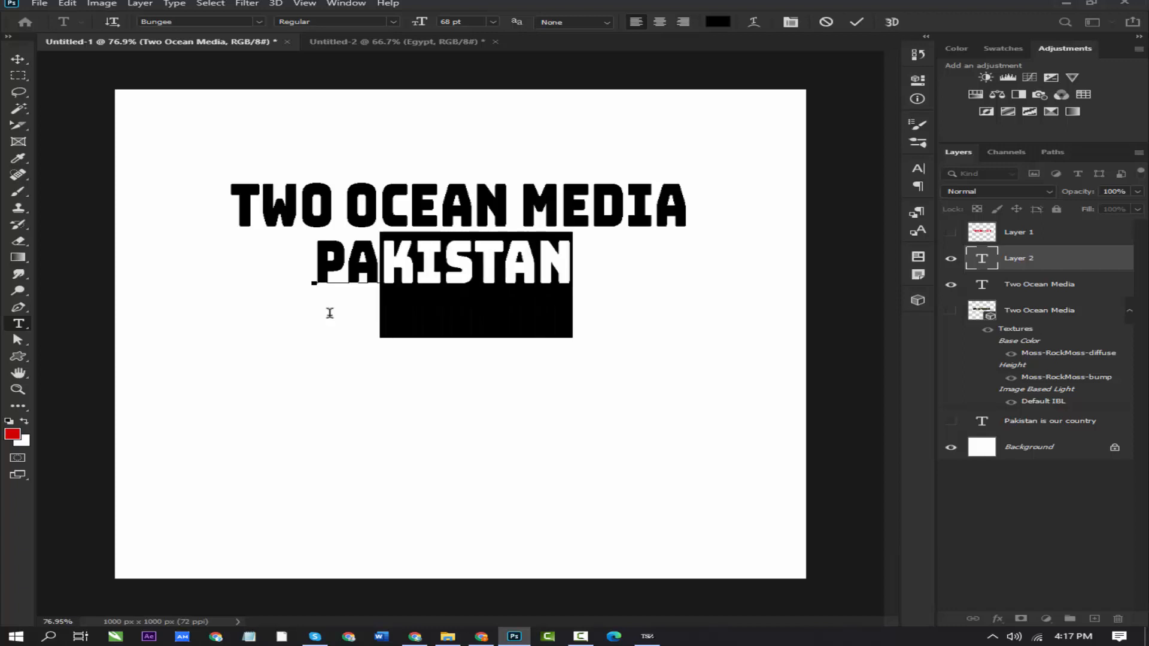
key(shift+Left)
key(shift+Left)
click(243, 22)
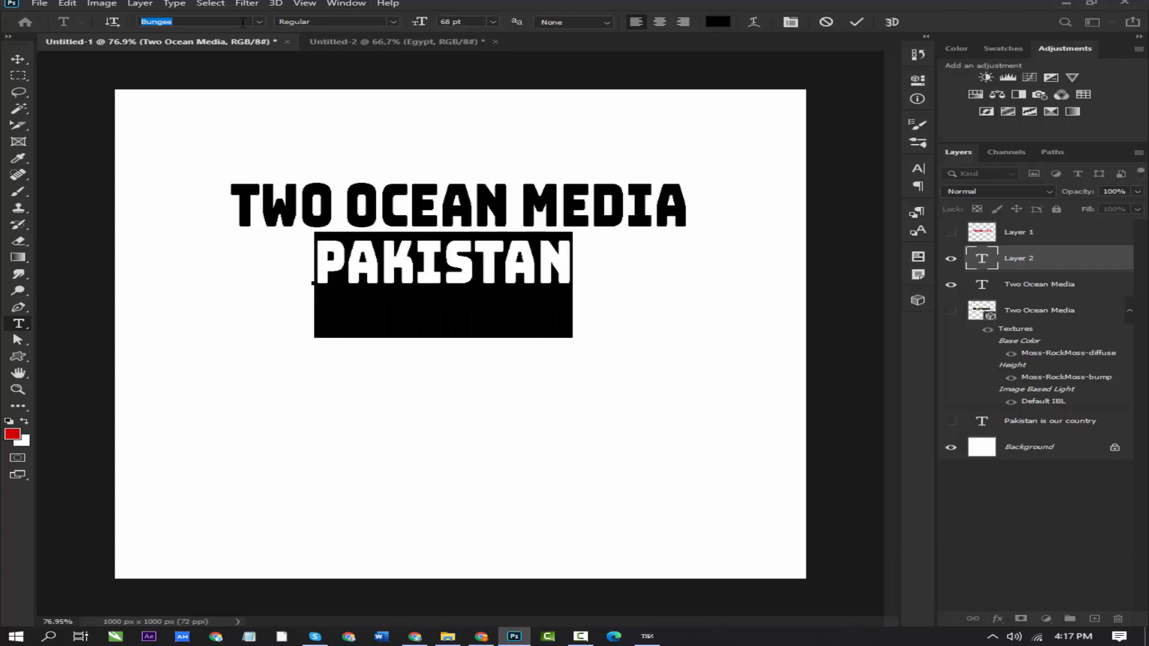
click(258, 22)
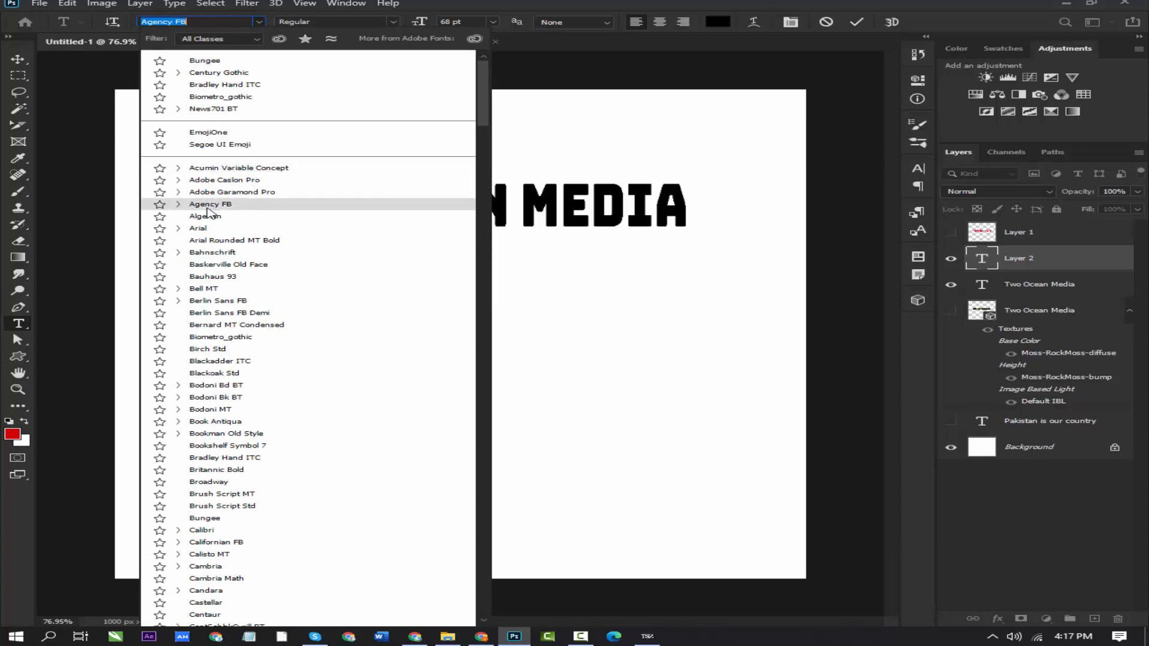
click(203, 240)
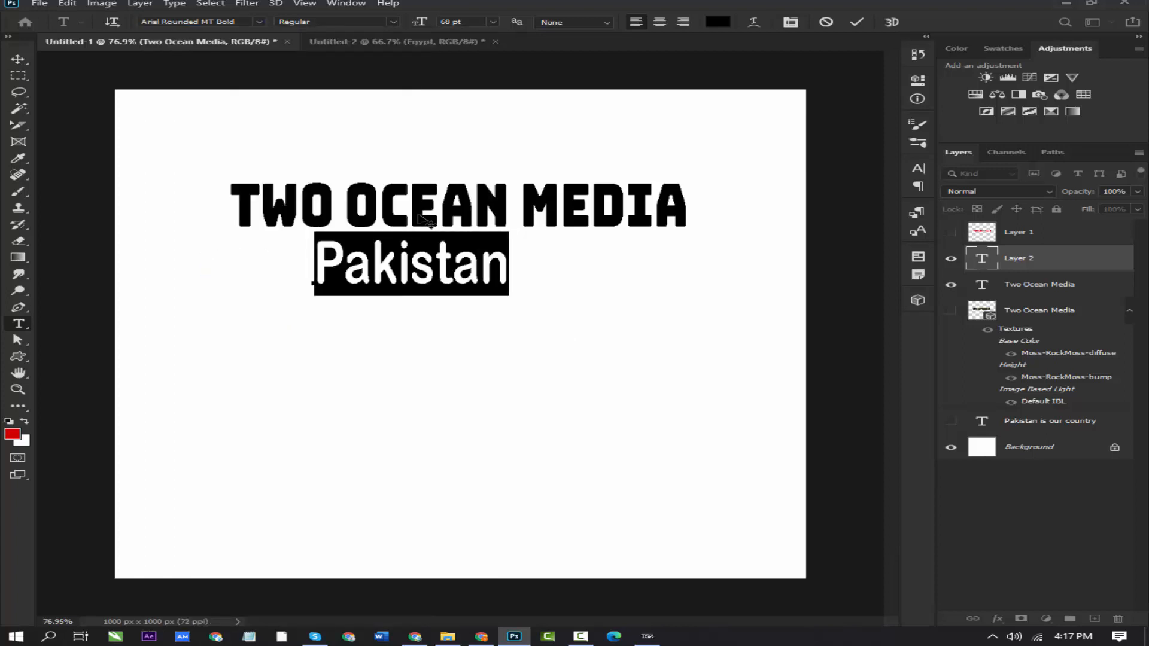
Set the Pakistan text colour to red #d40000
click(717, 22)
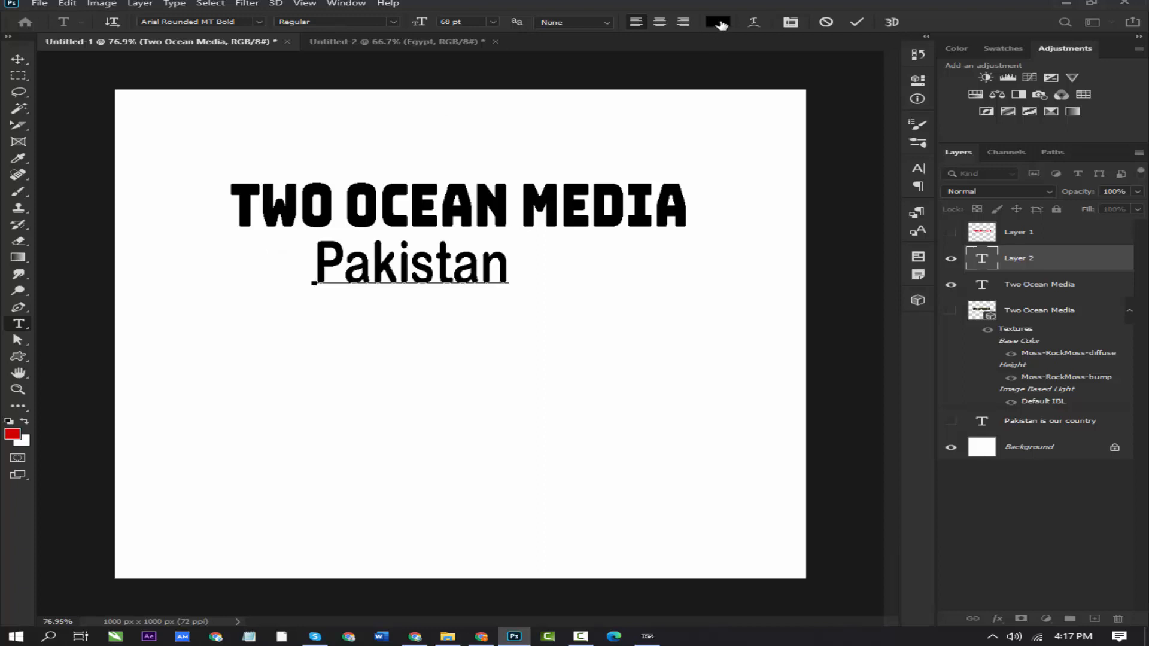
click(817, 154)
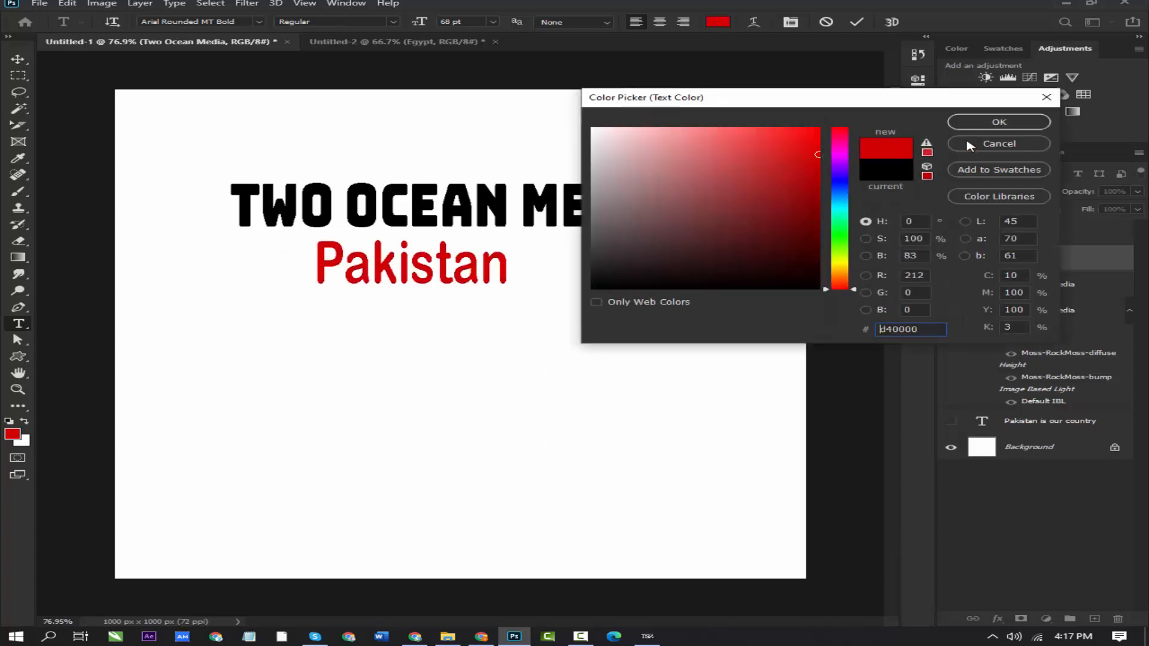
click(999, 121)
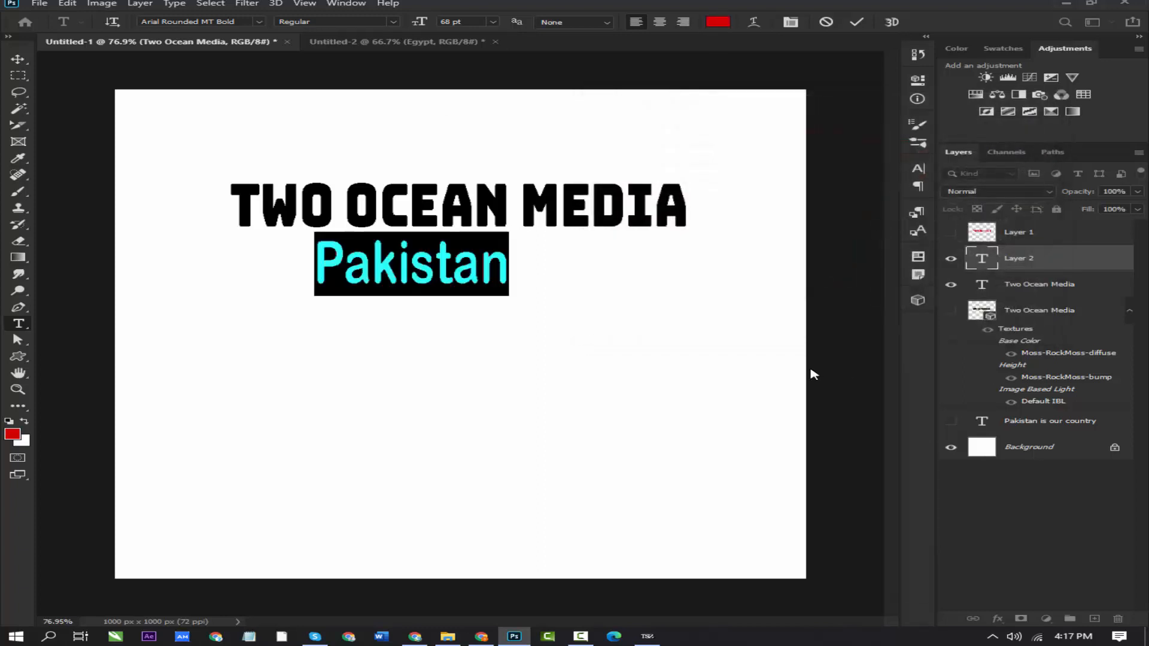
Change the Pakistan text's font to News701 BT Italic and move the word down and slightly left, clear of the heading
click(918, 169)
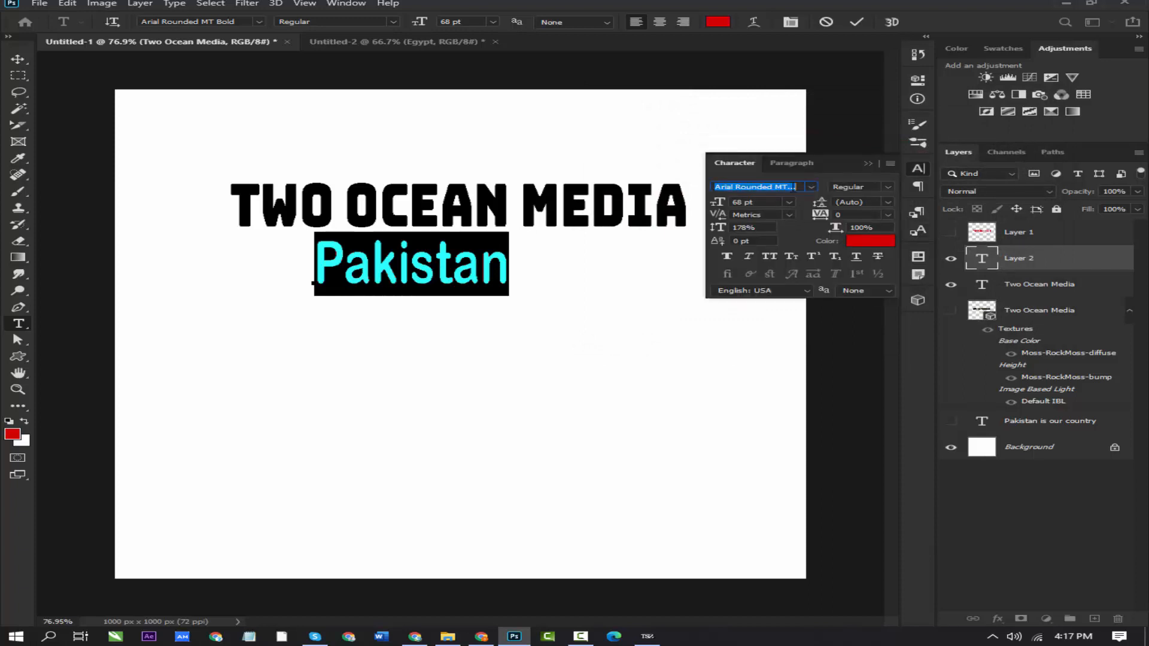
click(811, 188)
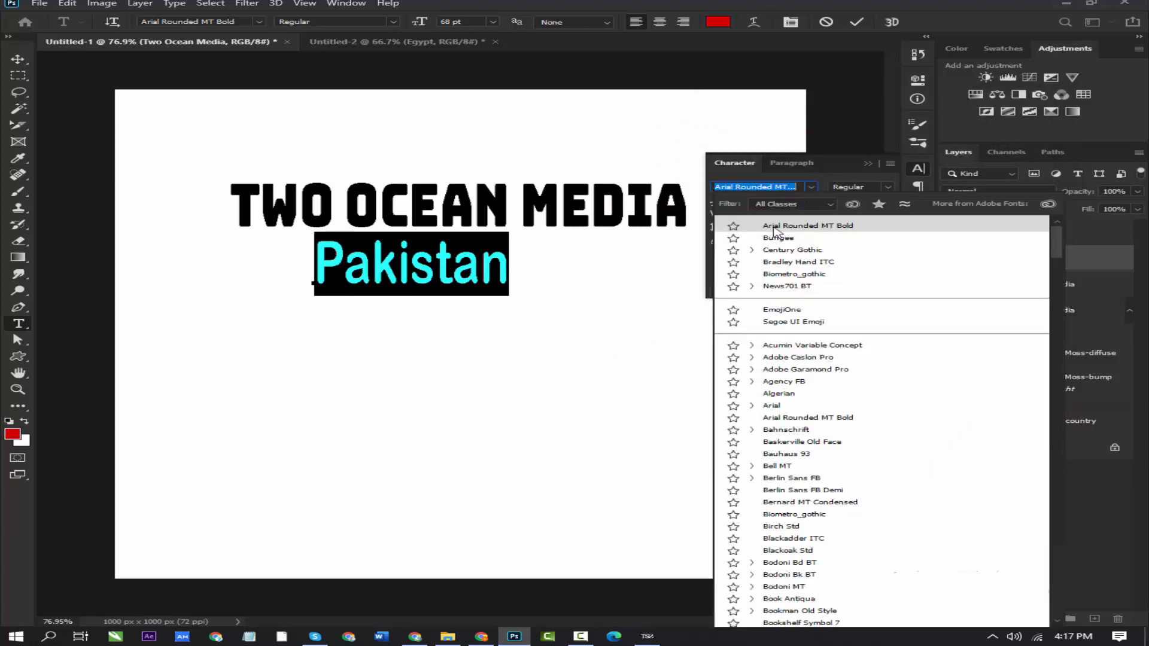
click(785, 287)
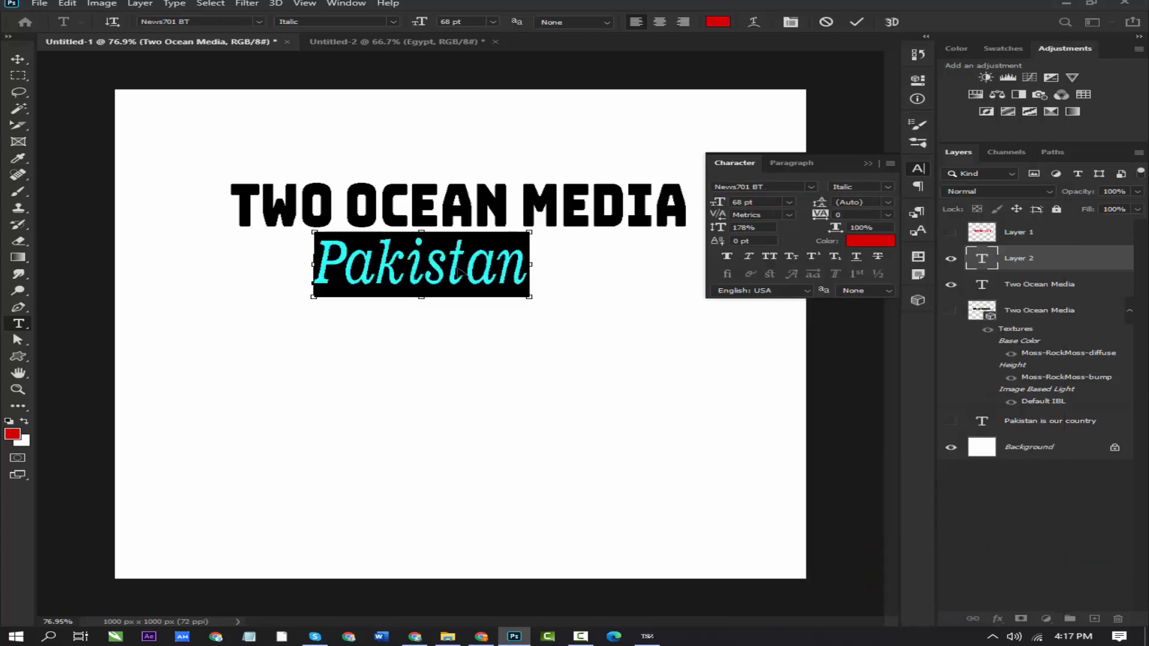
drag(444, 281, 407, 328)
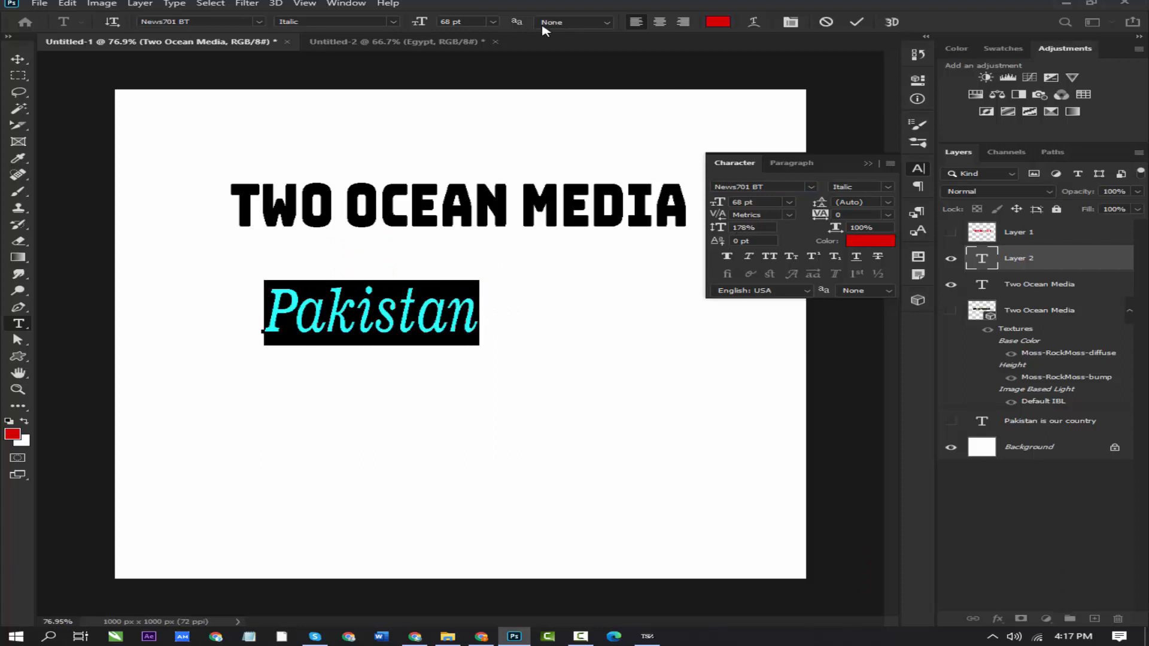
Commit the Pakistan text, view the Untitled-2 document and return to Untitled-1
click(869, 164)
click(421, 43)
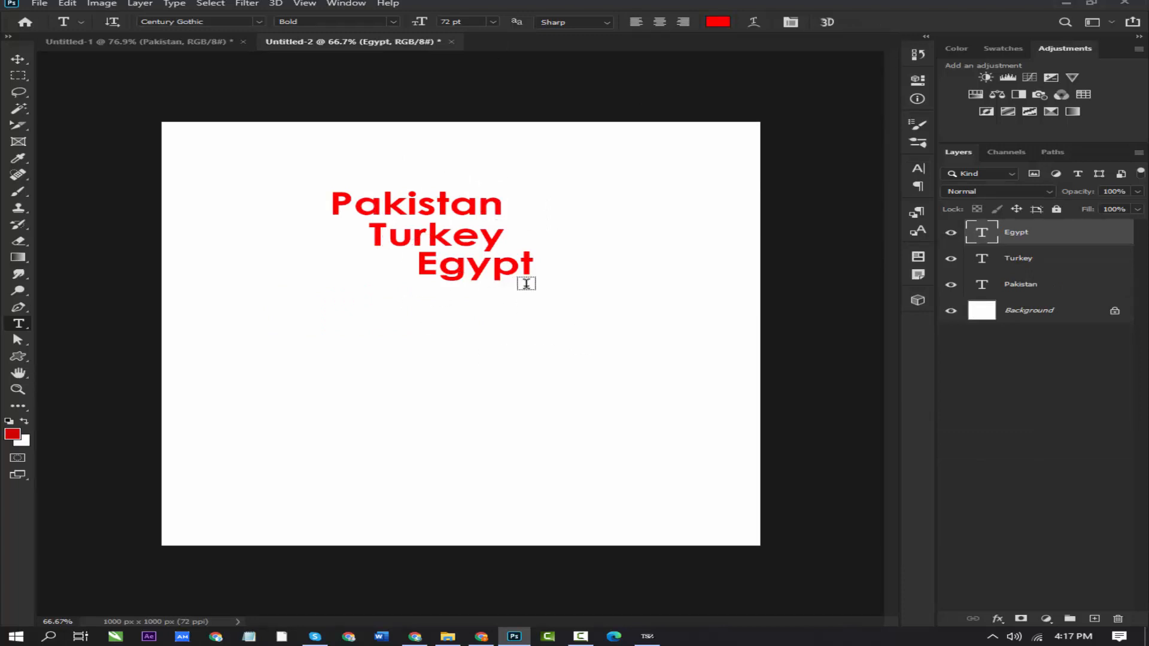
click(197, 43)
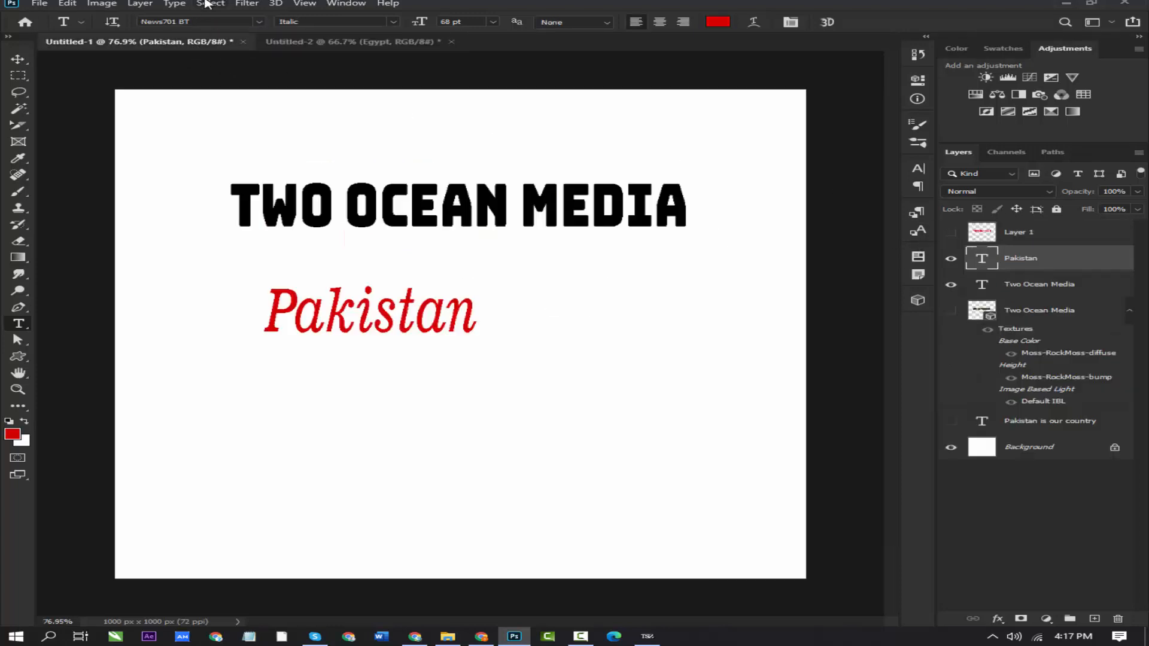
Show the paragraph styles for Untitled-1 and add a new paragraph style
click(206, 4)
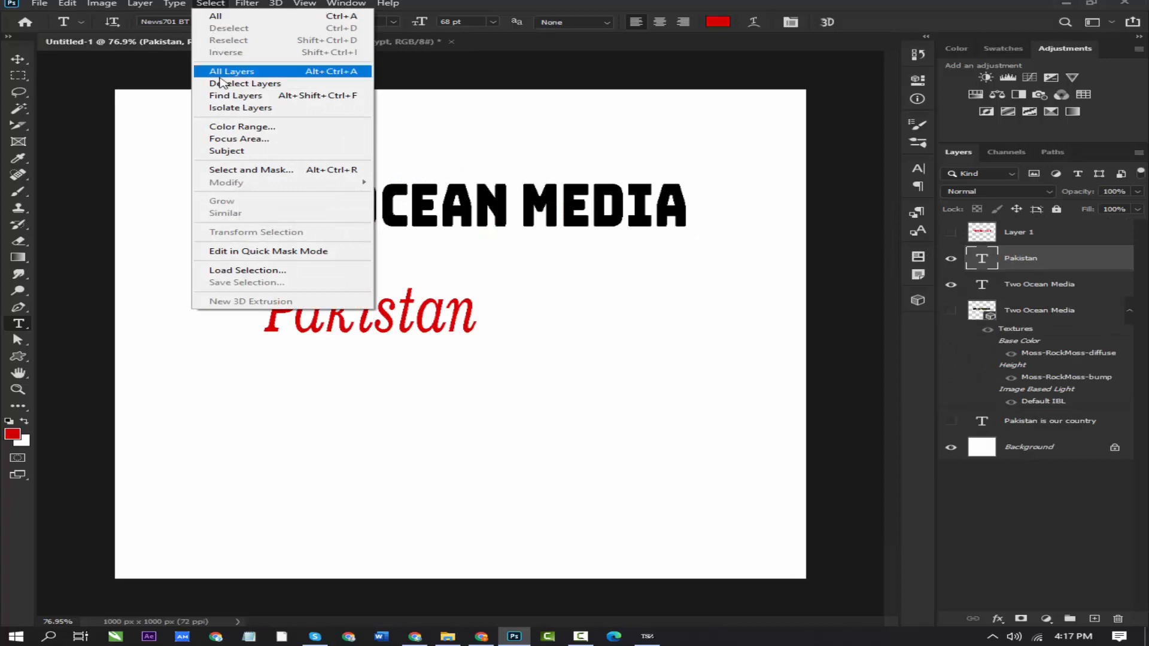
mouse_move(173, 5)
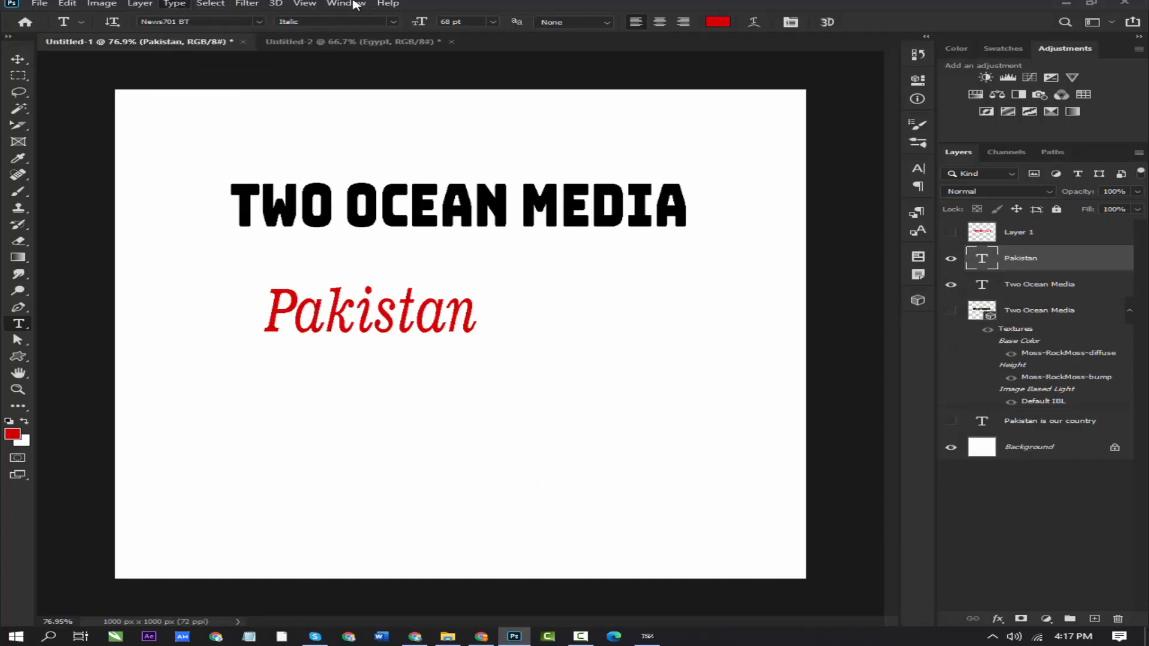
mouse_move(350, 3)
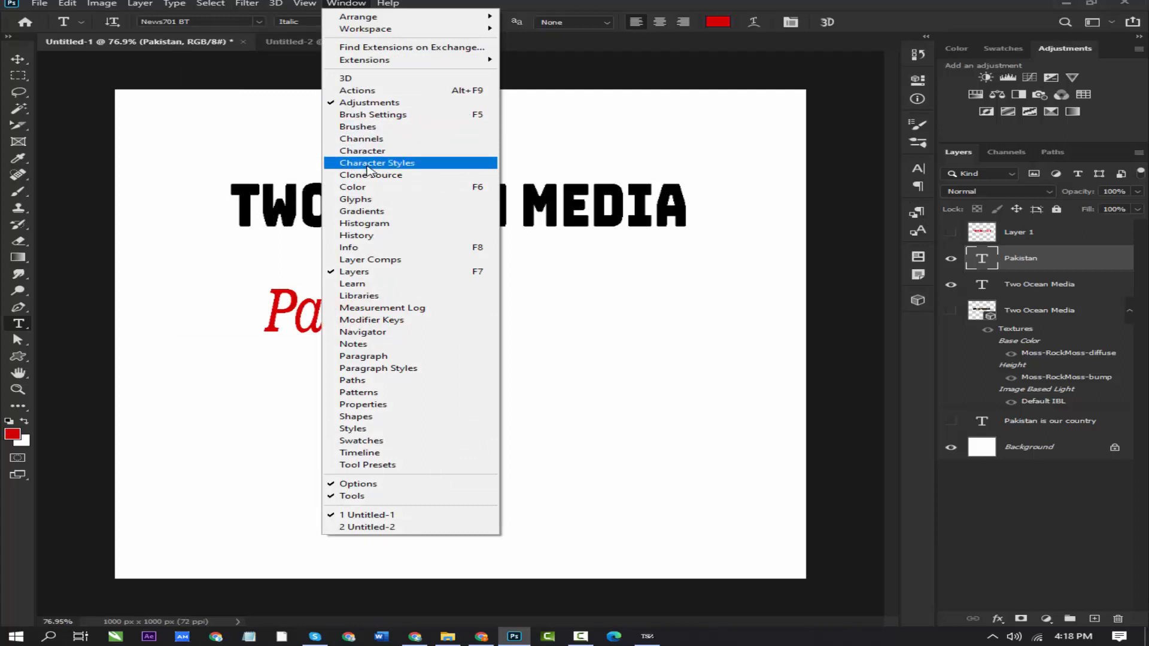
click(368, 169)
click(738, 208)
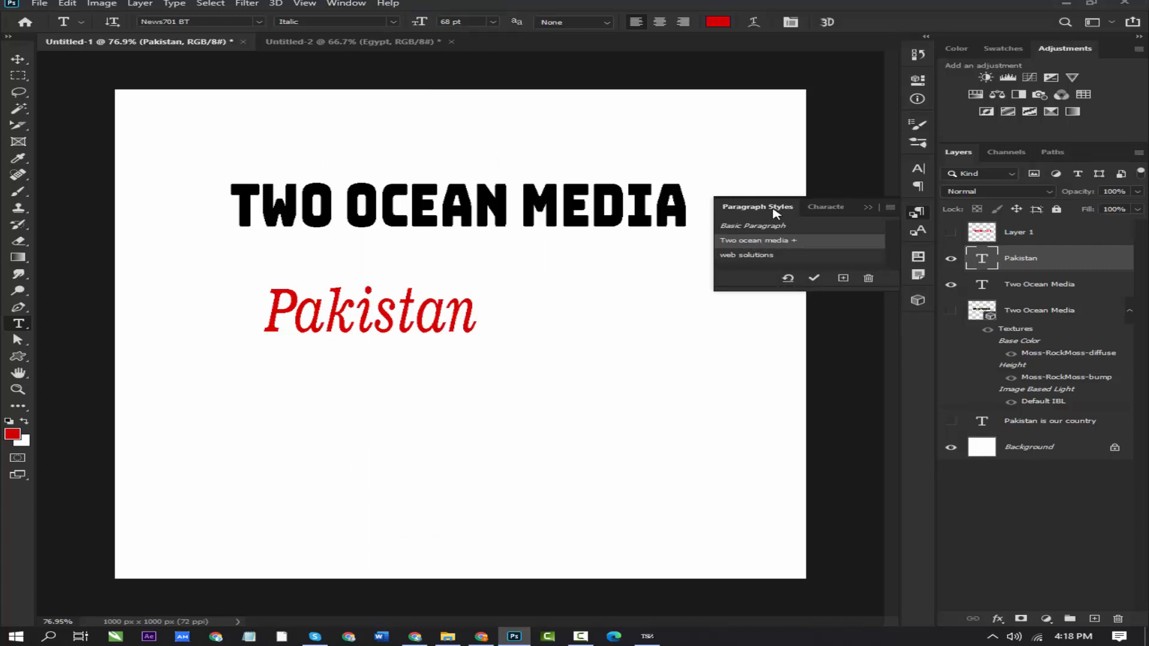
click(844, 279)
Open the options of the Two ocean media paragraph style and rename it "Two ocean media 1"
double_click(753, 242)
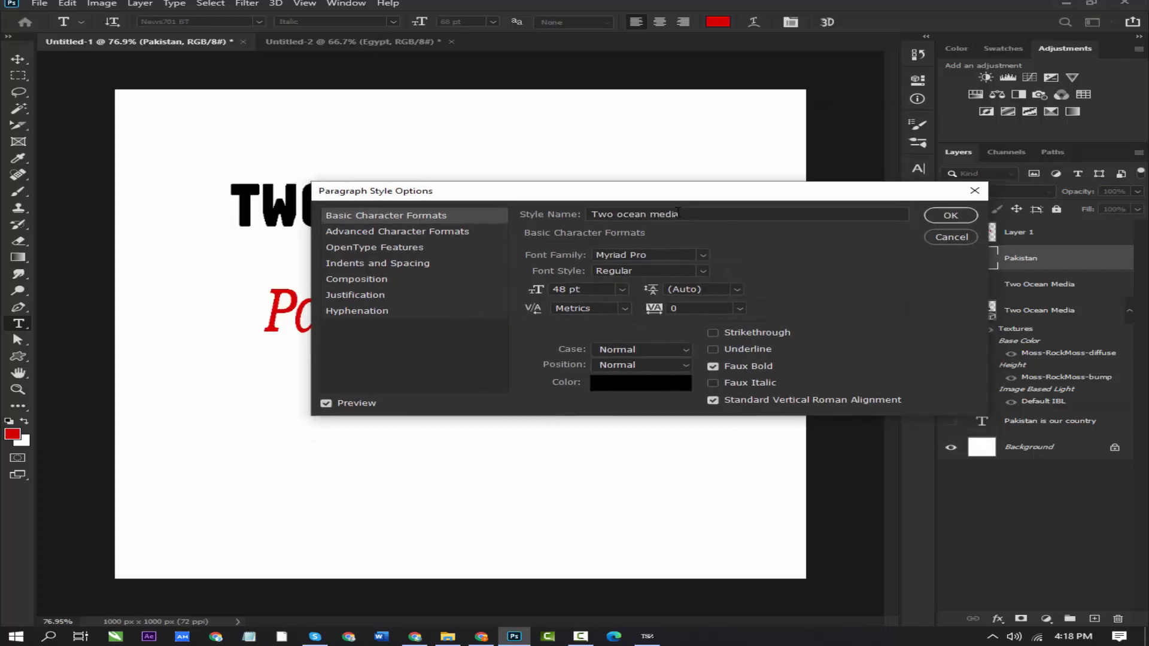
drag(704, 218, 584, 216)
click(728, 218)
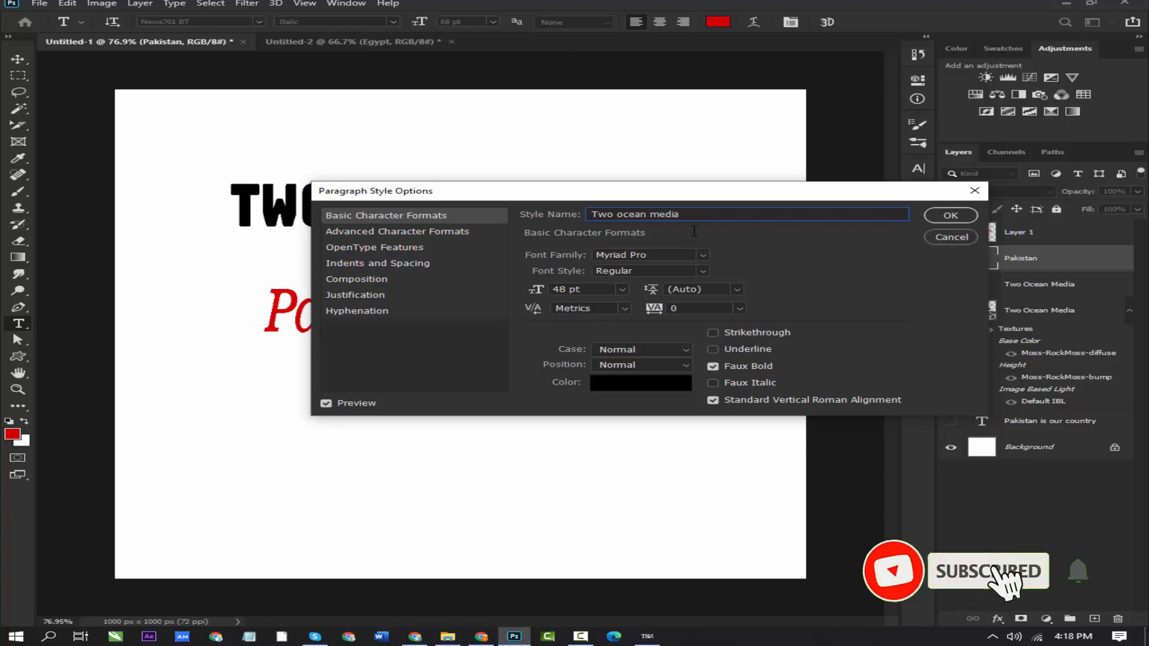
text(1)
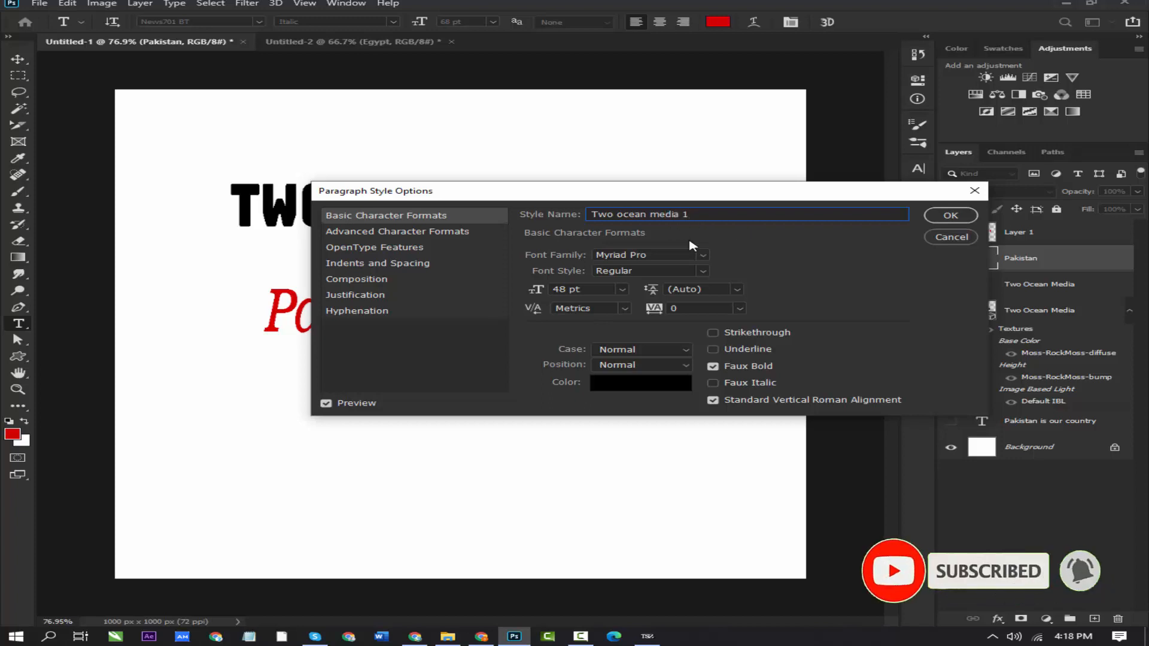
click(701, 257)
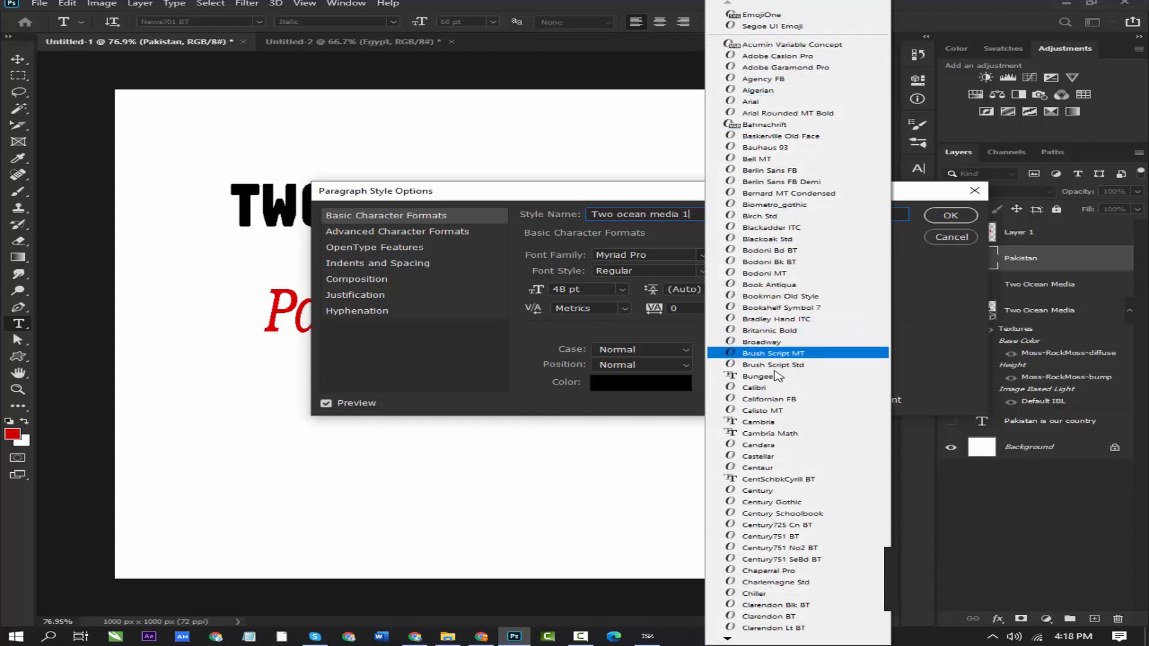
click(500, 355)
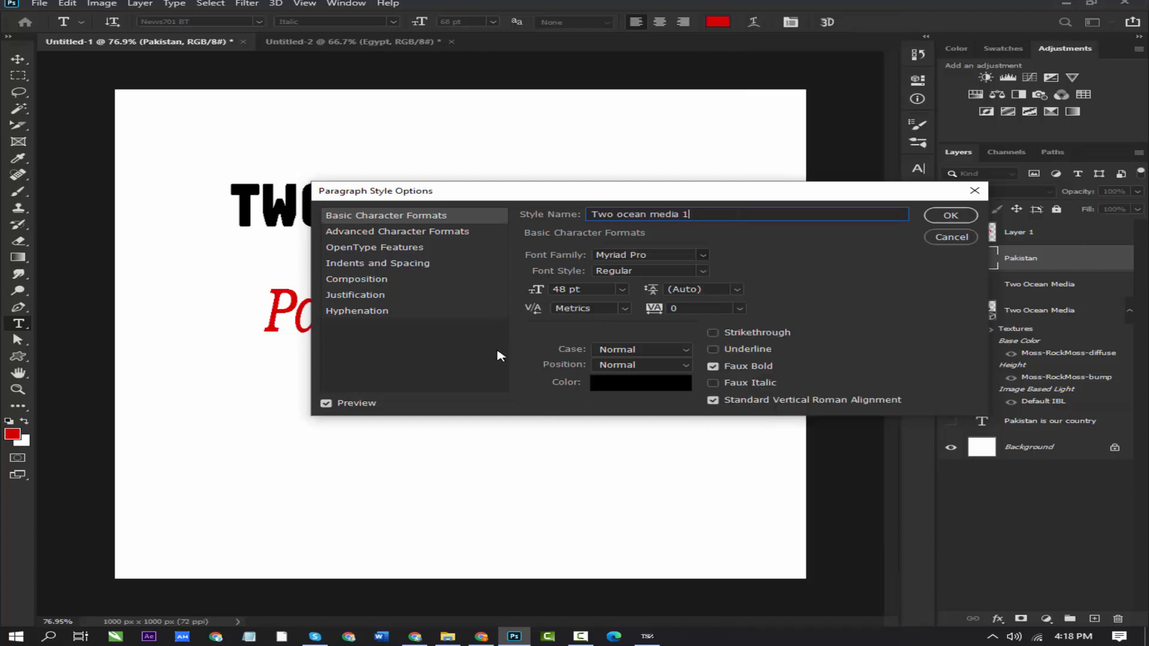
click(703, 271)
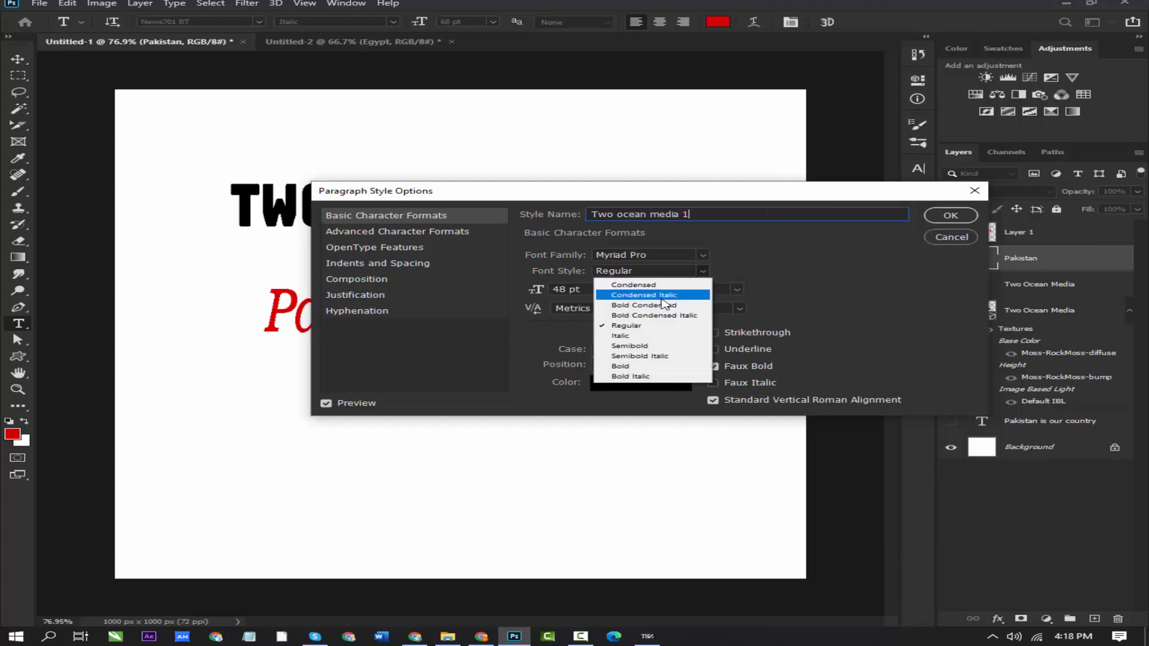
click(805, 278)
Set the paragraph style's font size to 100 pt and turn off Standard Vertical Roman Alignment
click(623, 290)
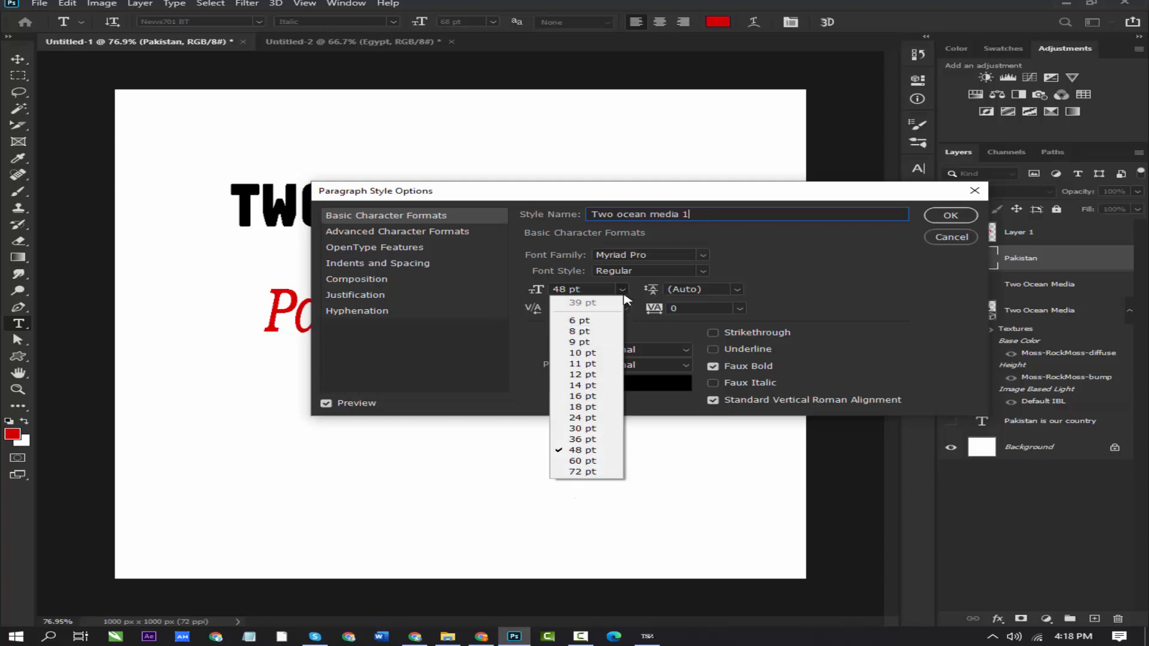
click(624, 291)
drag(604, 290, 559, 289)
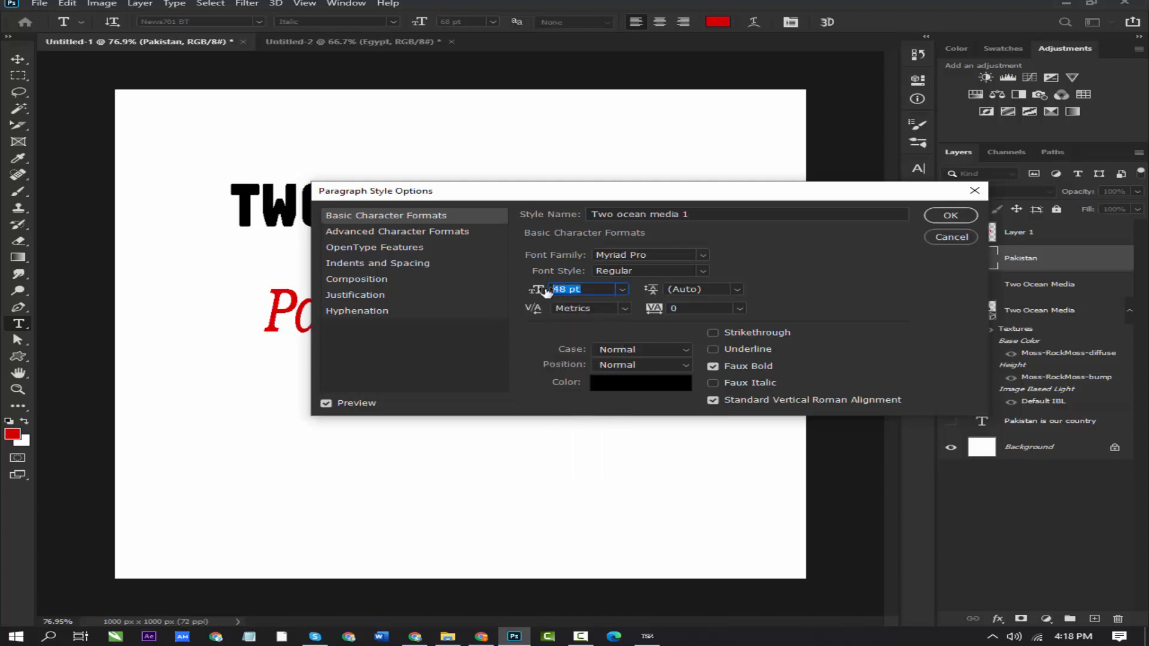
text(100)
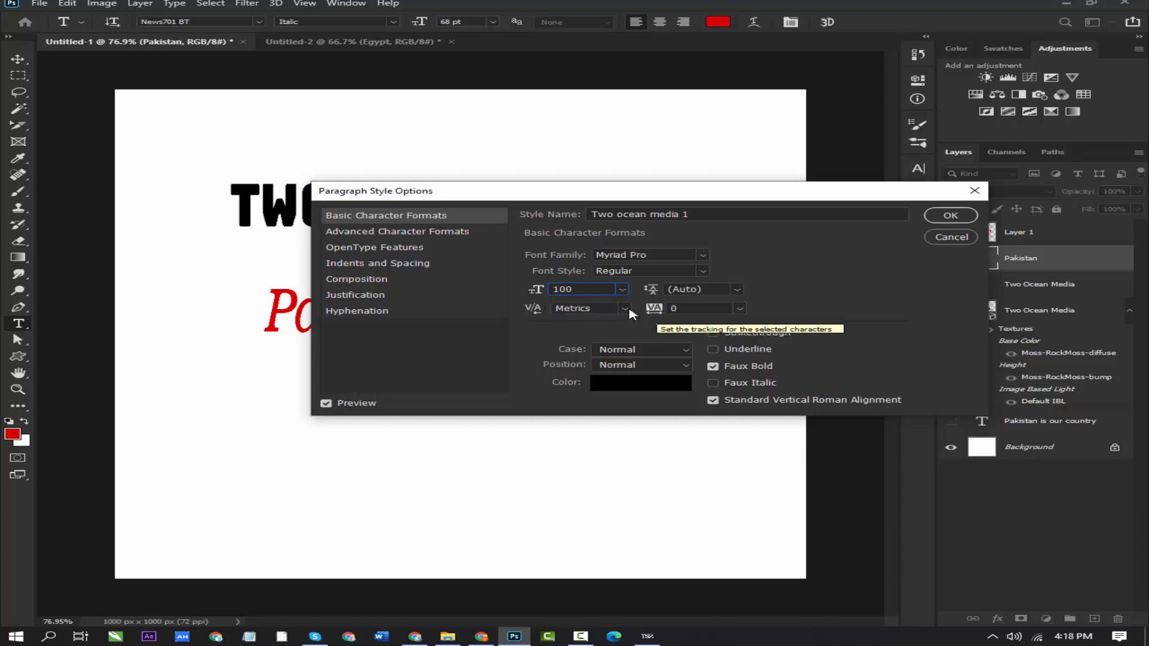
click(622, 308)
click(623, 309)
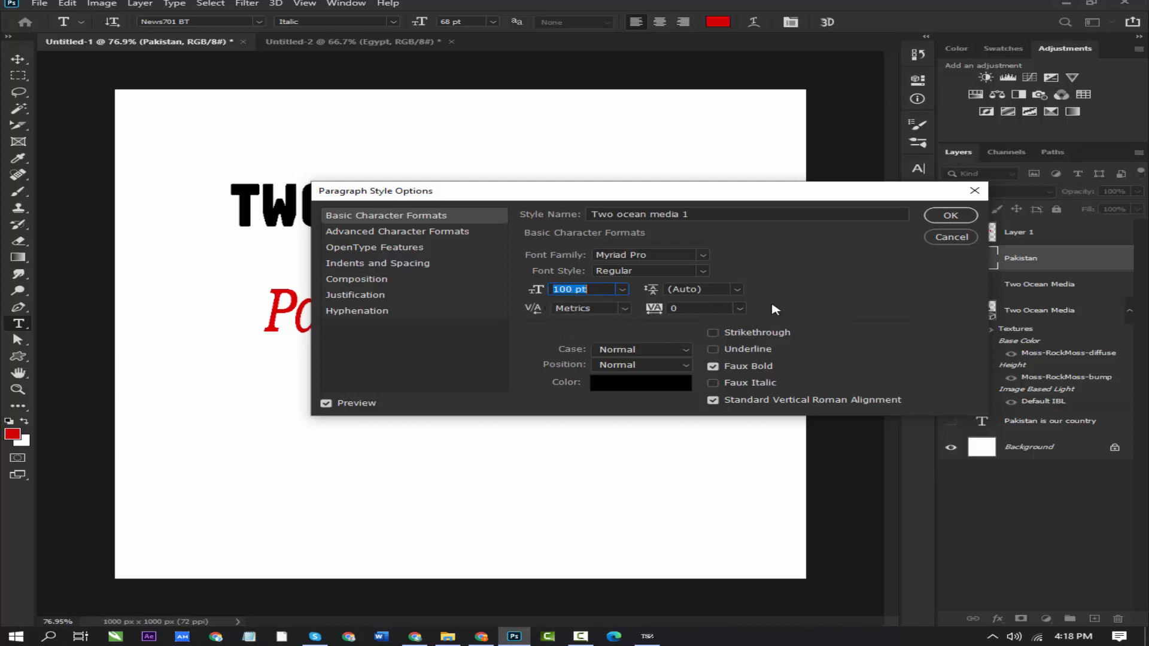
click(713, 399)
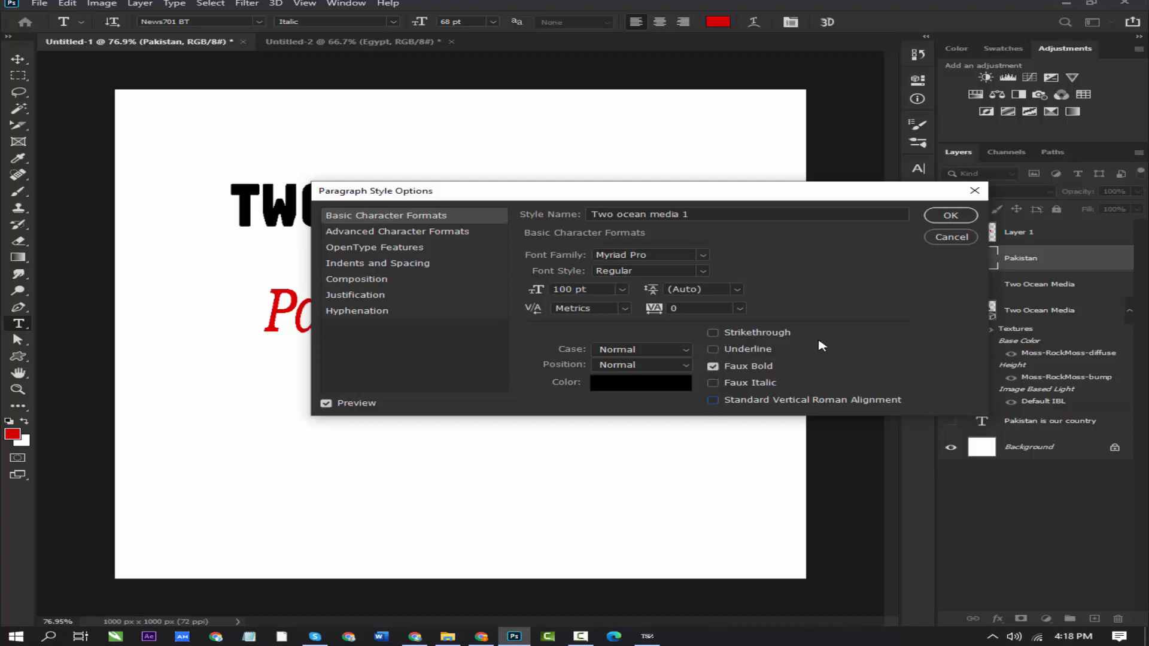
Set the paragraph style's text colour to blue #0048ff and accept the style options
click(638, 384)
click(841, 189)
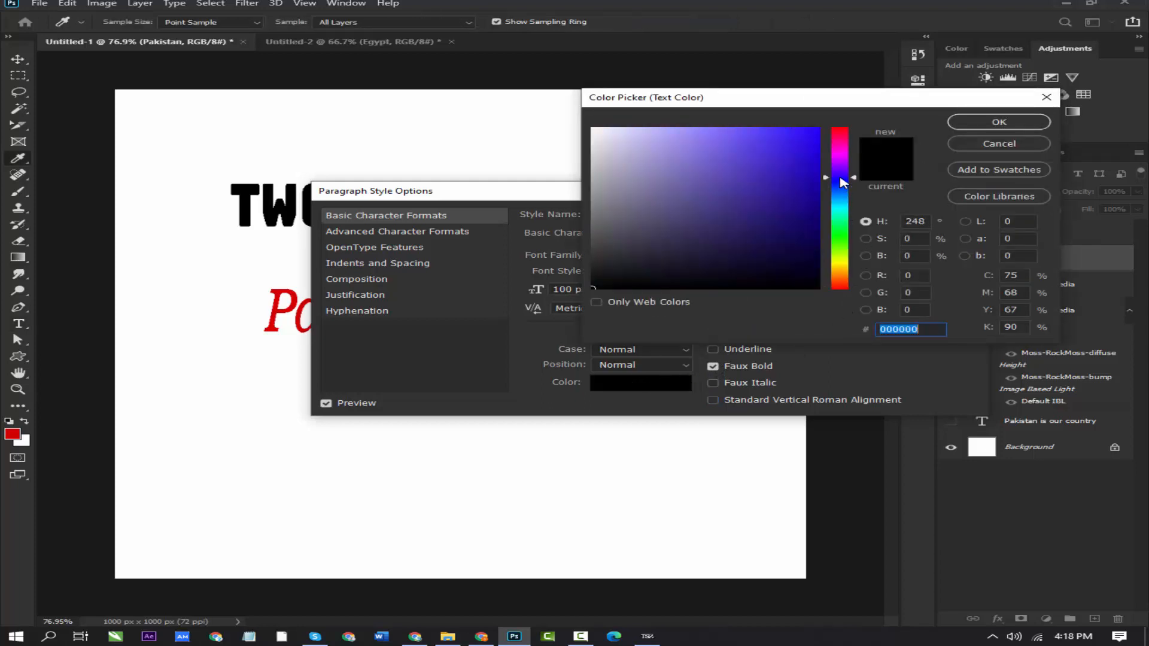
click(786, 158)
drag(954, 121, 955, 122)
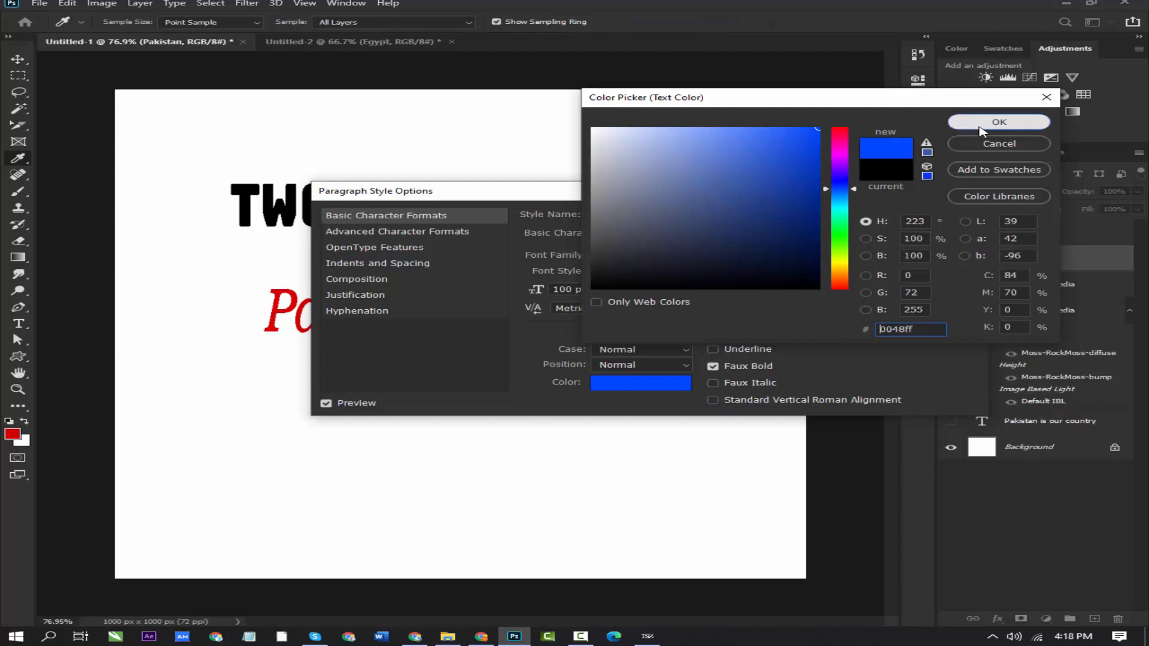
click(979, 129)
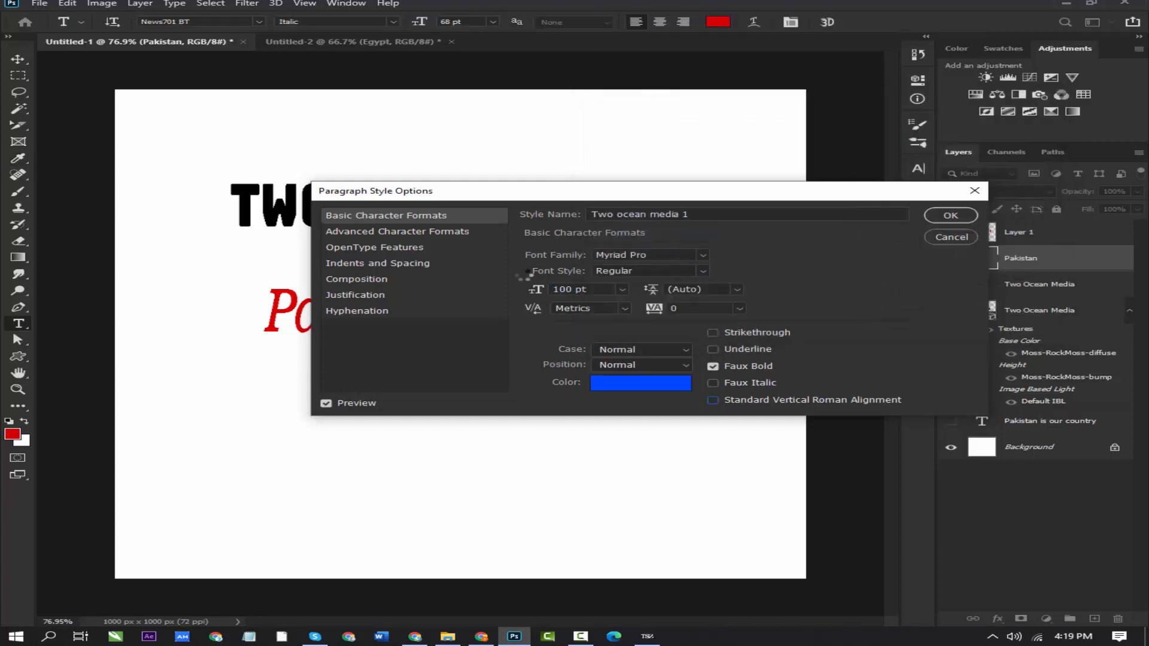
click(962, 221)
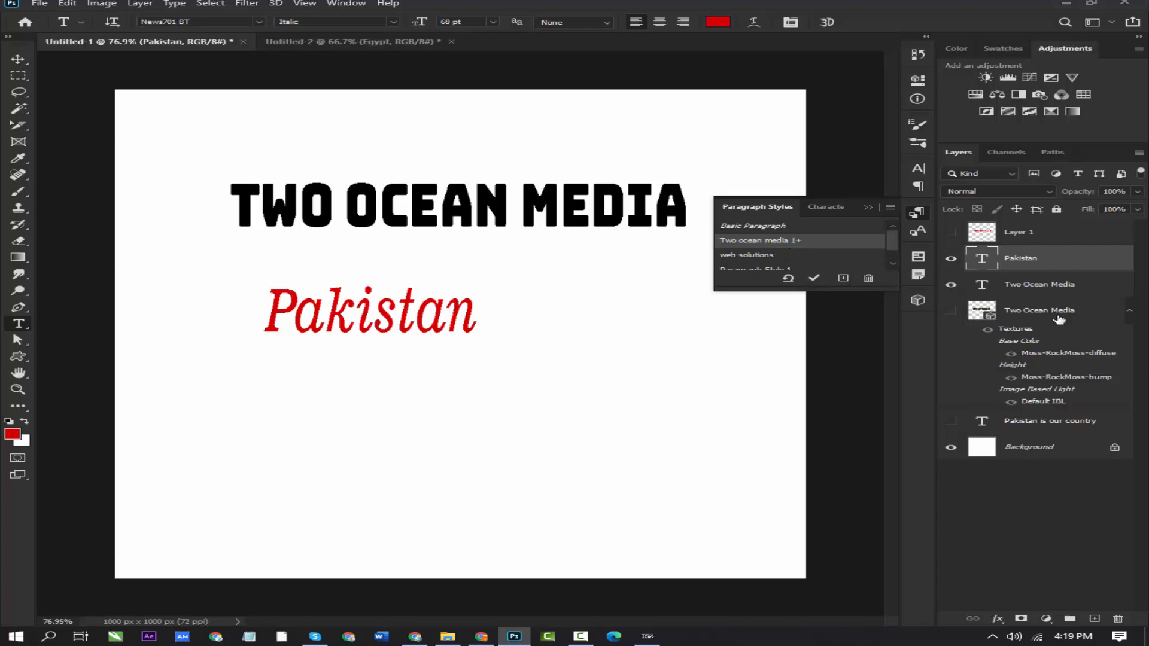
Compare the paragraph styles available in Untitled-1 with those in the Untitled-2 document
click(1026, 286)
click(1018, 262)
scroll(875, 247, down, 2)
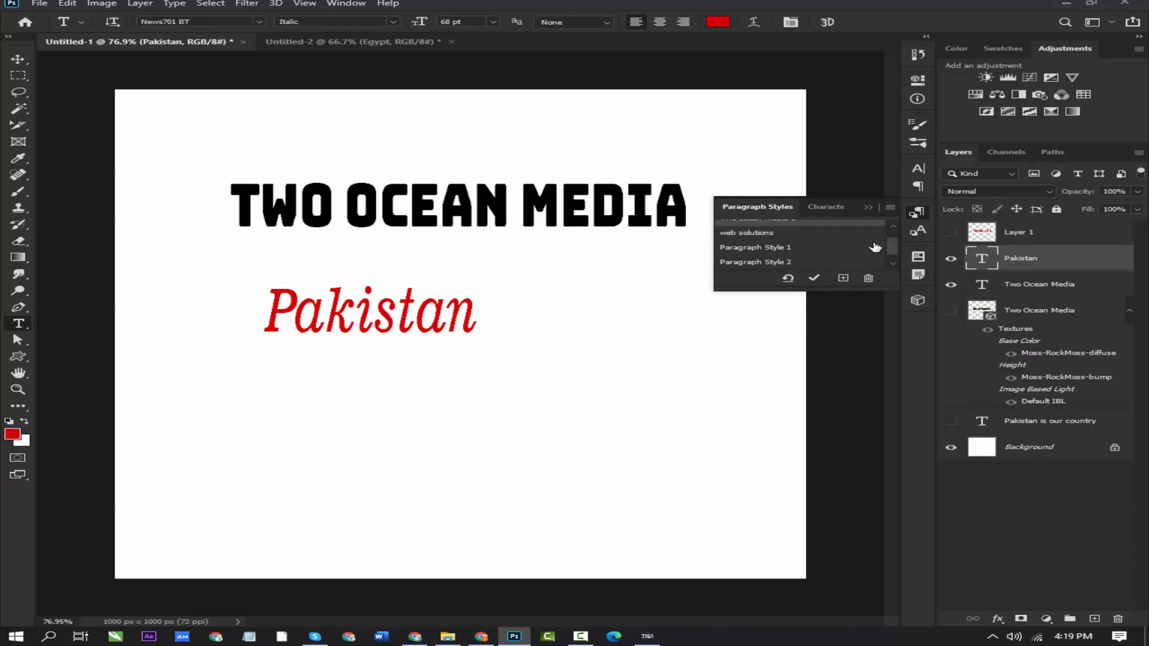
scroll(875, 248, up, 2)
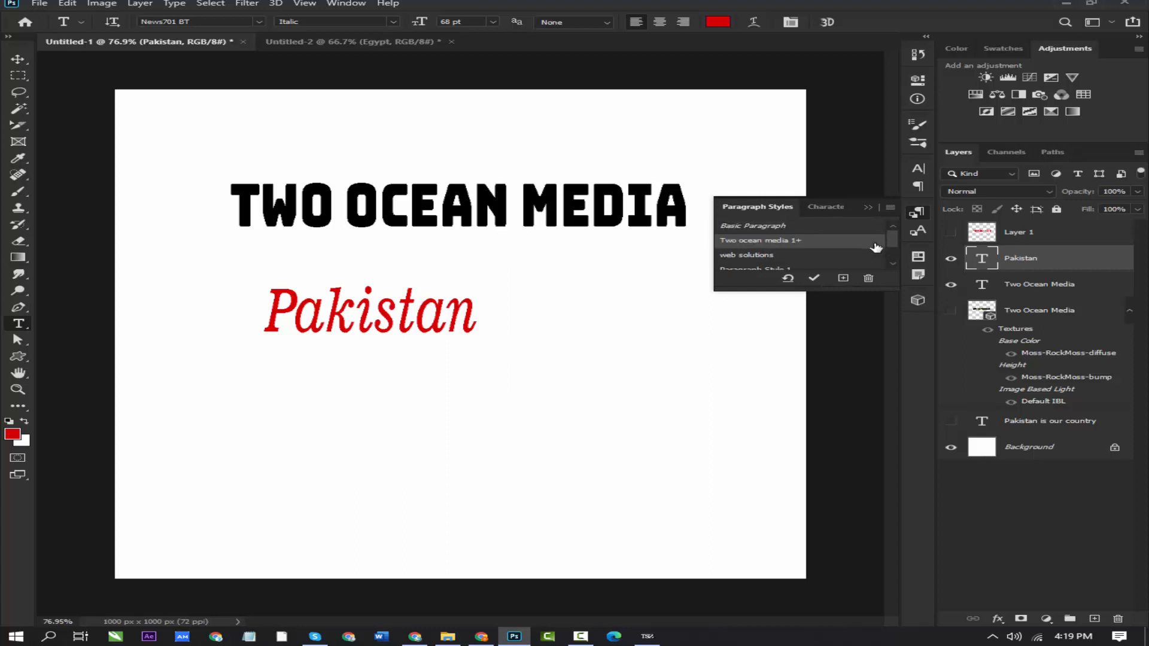
scroll(875, 247, down, 2)
scroll(875, 247, up, 2)
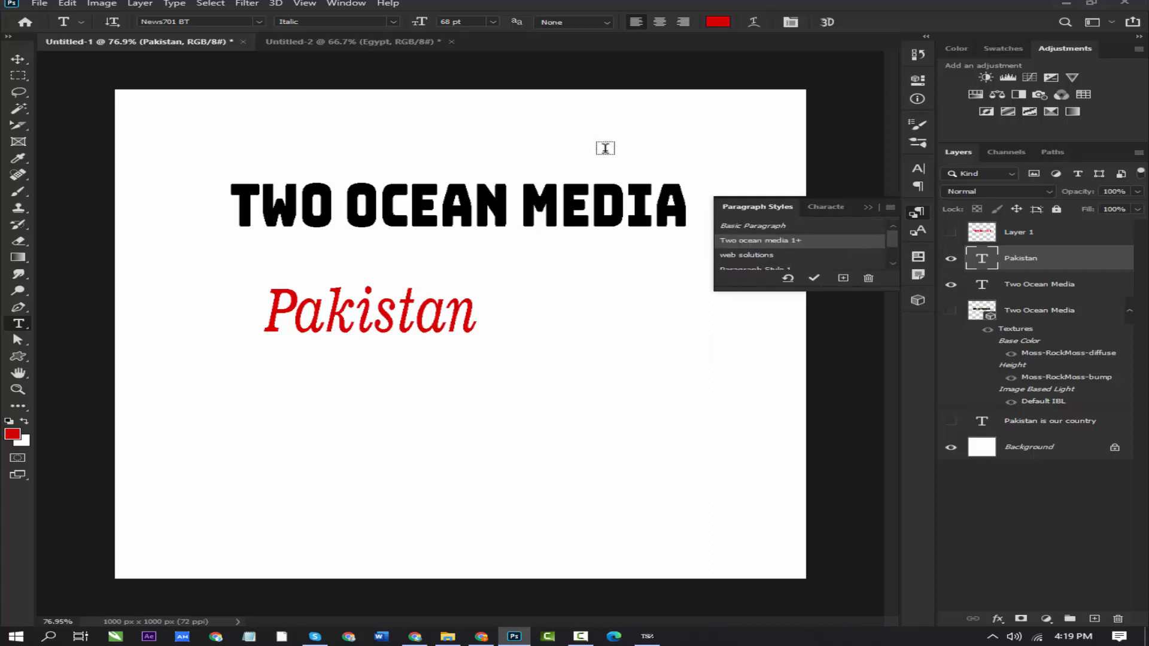
click(390, 46)
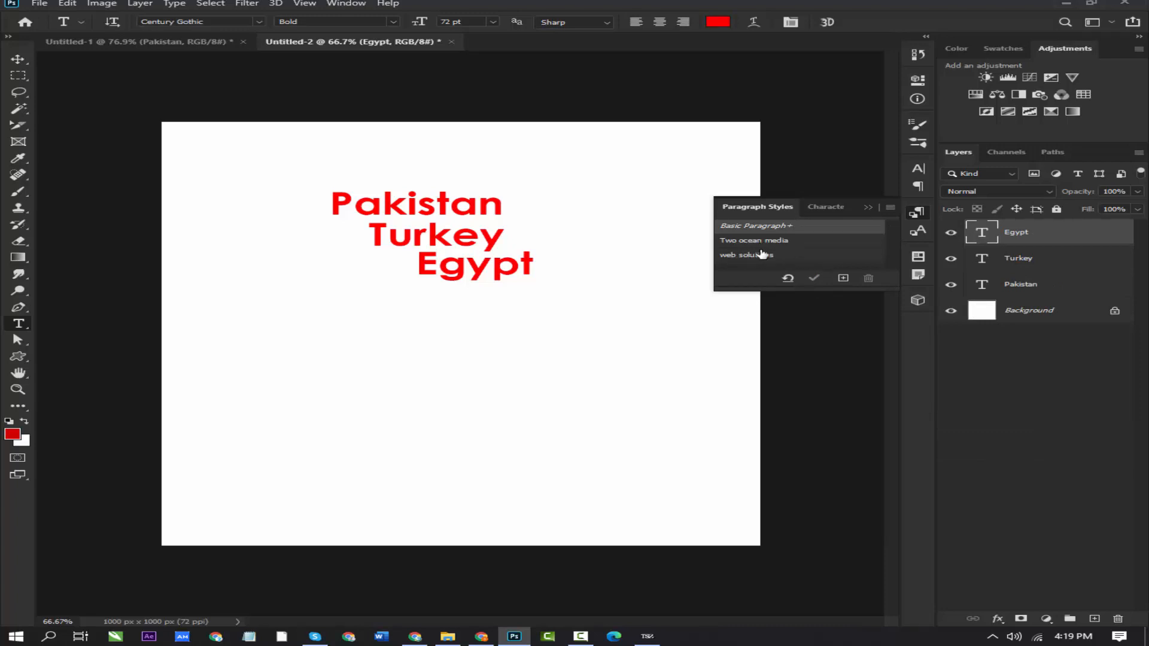
click(890, 208)
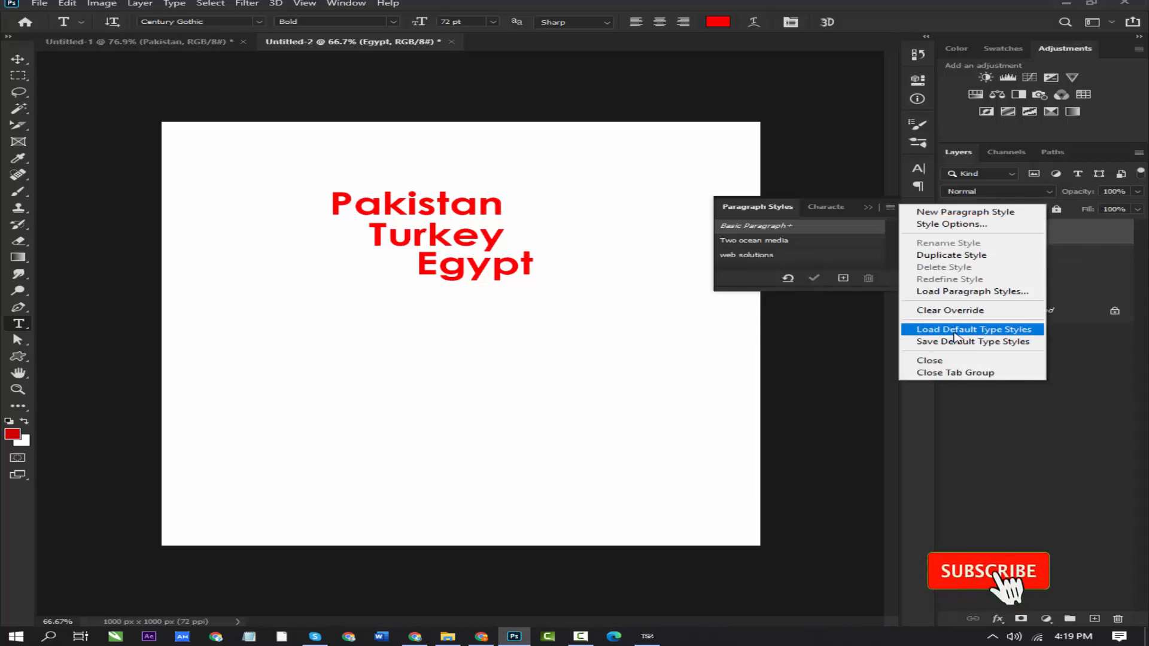
click(195, 52)
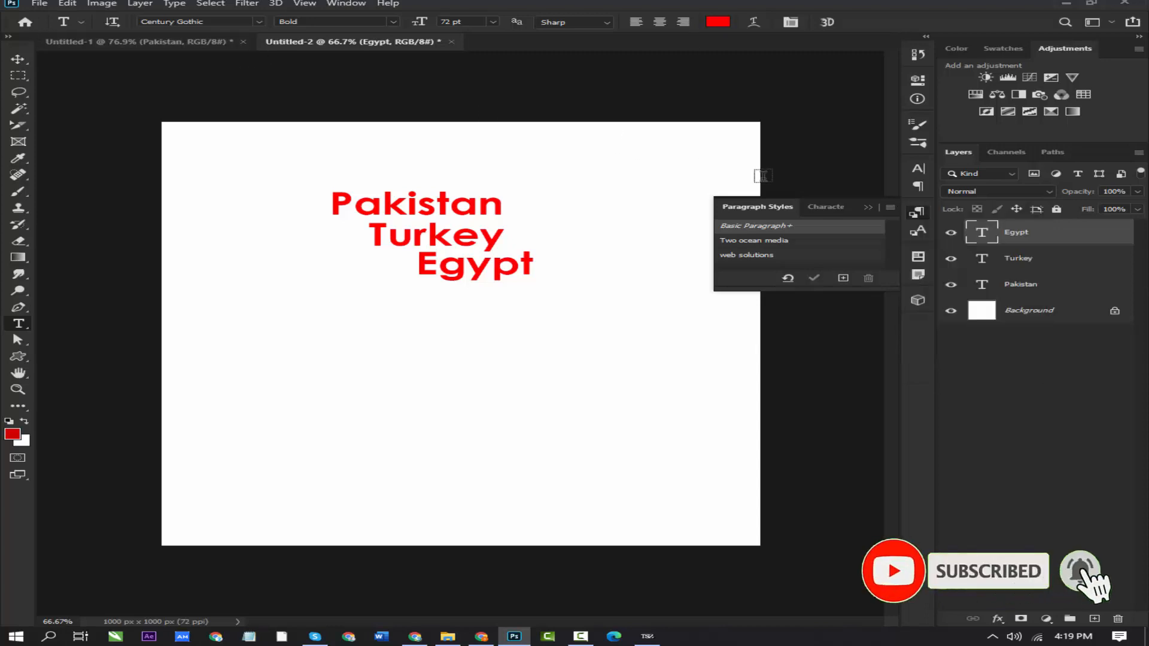
Return to Untitled-1 and save its type styles as the default type styles
click(214, 49)
click(955, 259)
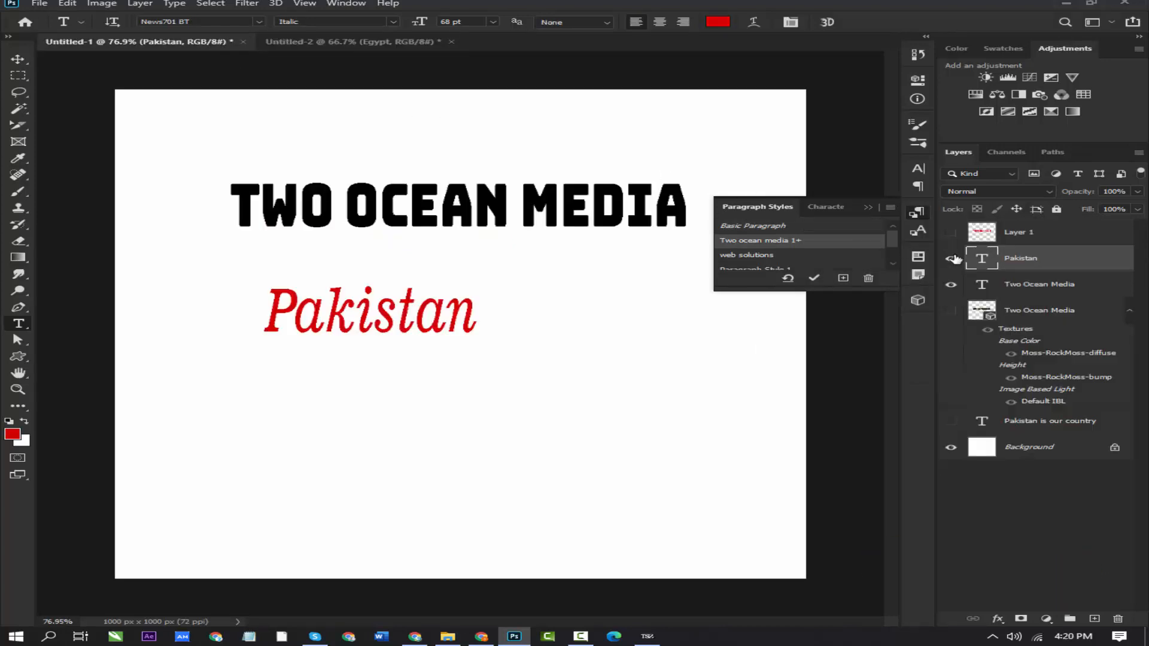
click(892, 209)
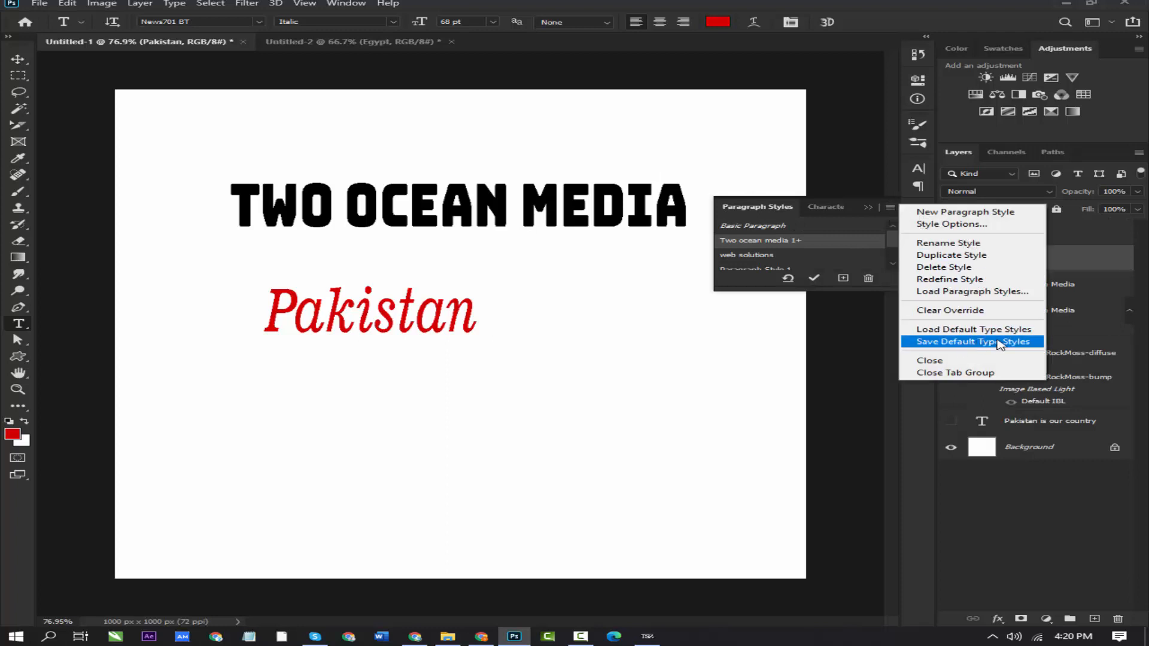
click(979, 342)
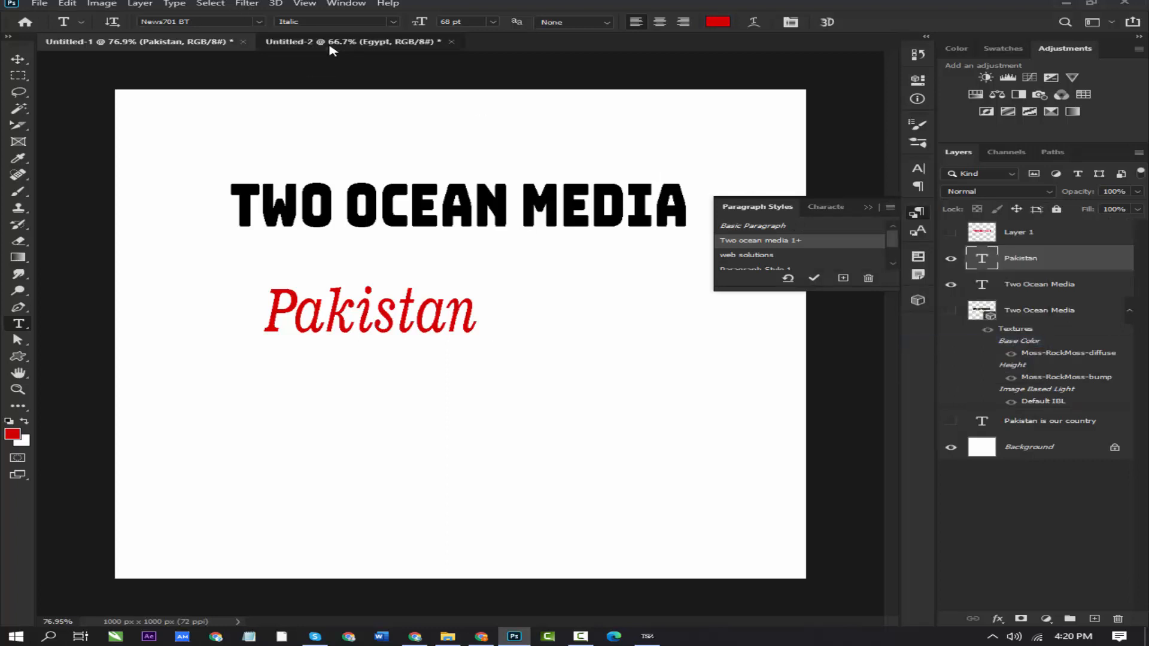
Load the default type styles into Untitled-2, replacing duplicates, and check the paragraph styles list
click(323, 42)
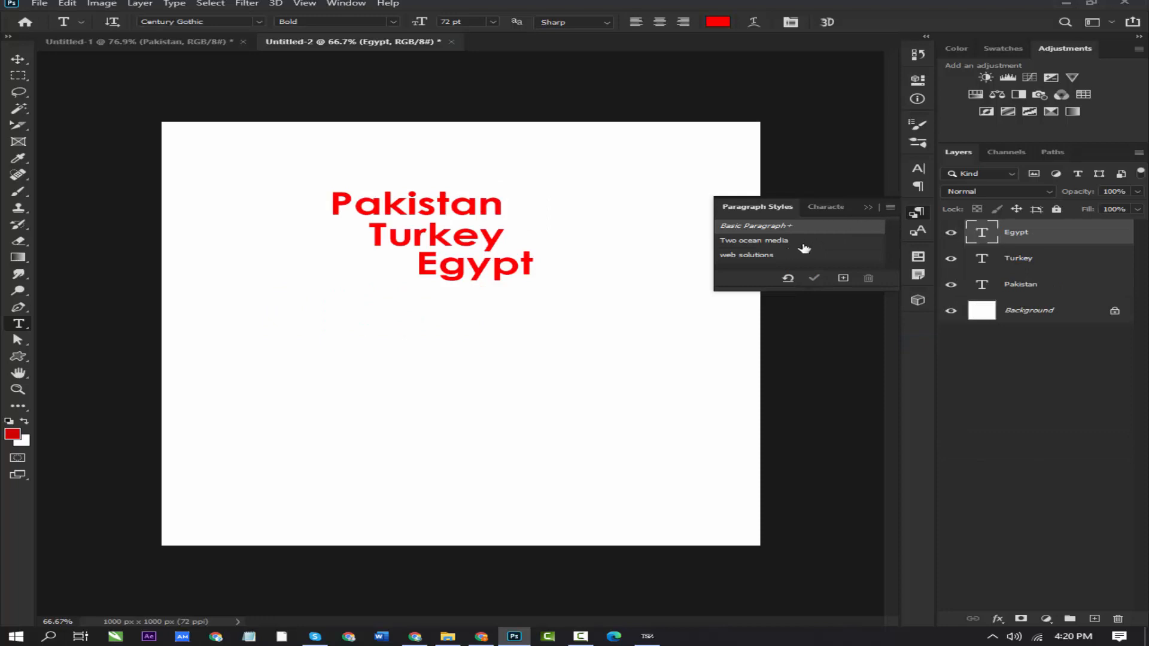
click(890, 208)
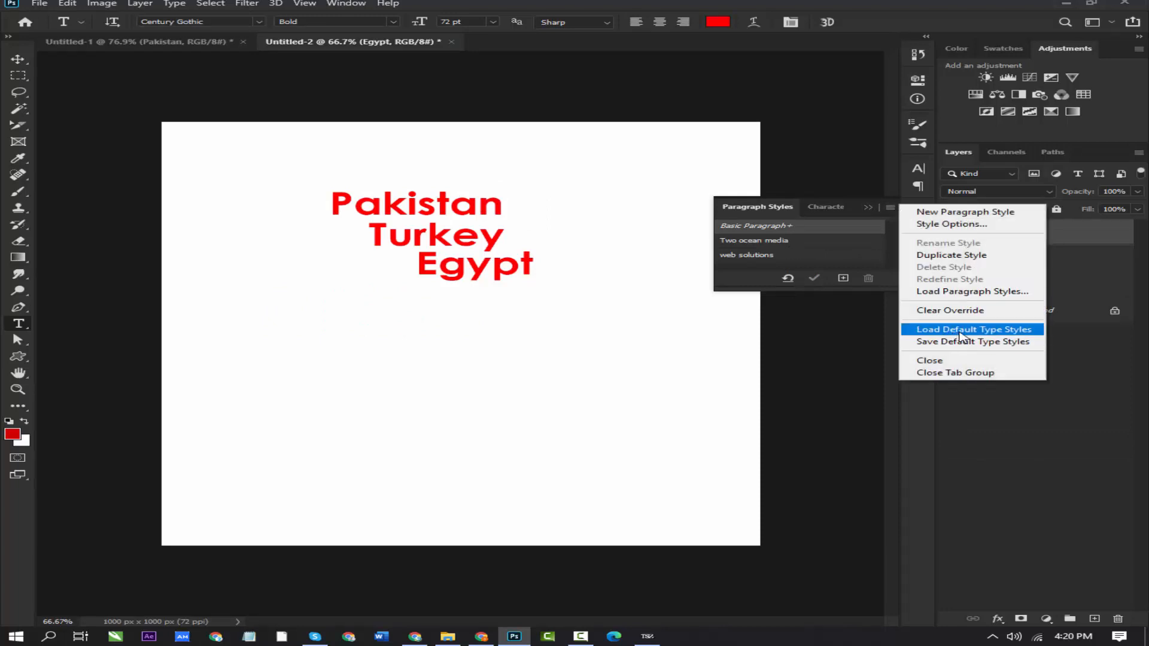
click(999, 330)
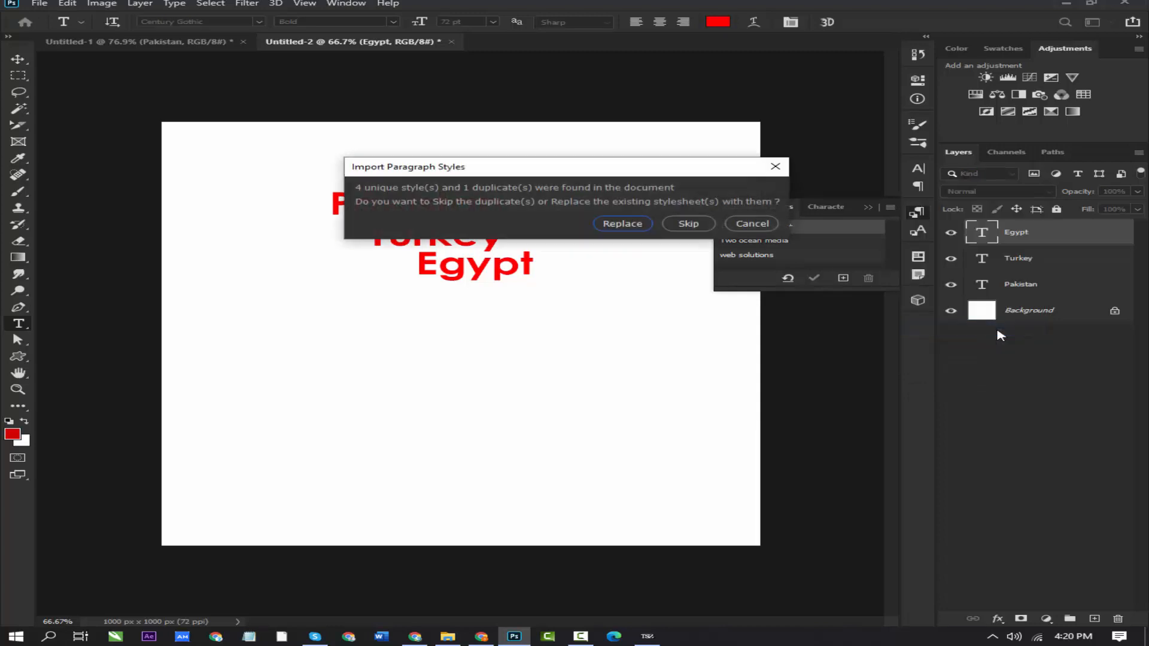
click(623, 223)
scroll(798, 248, down, 2)
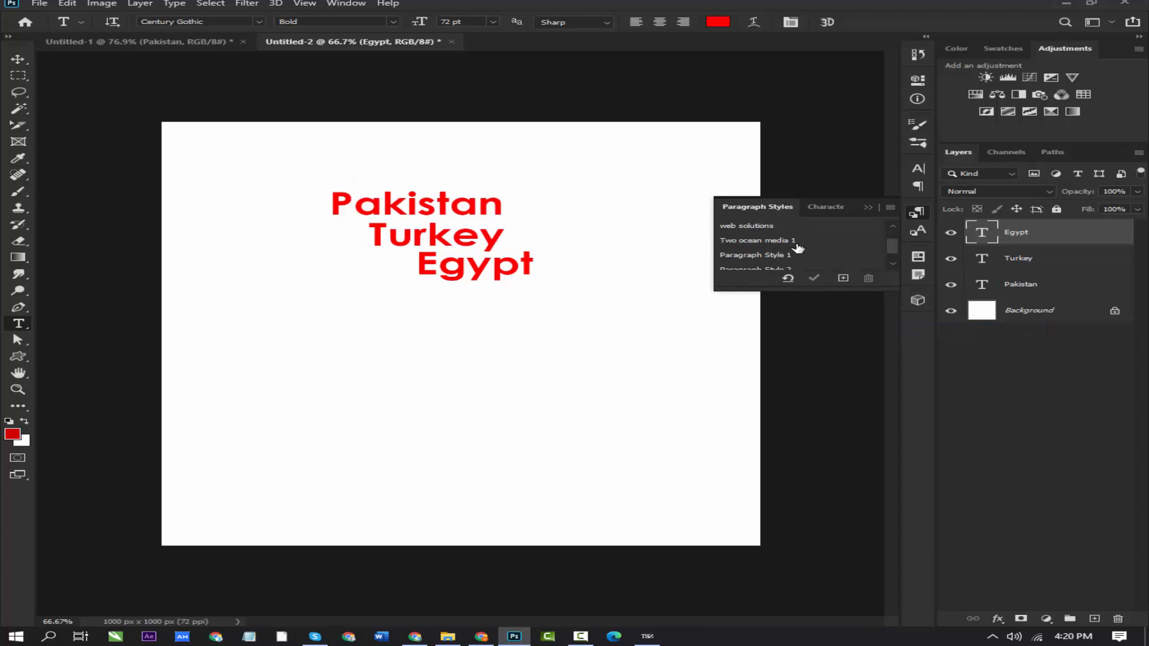
scroll(799, 248, up, 2)
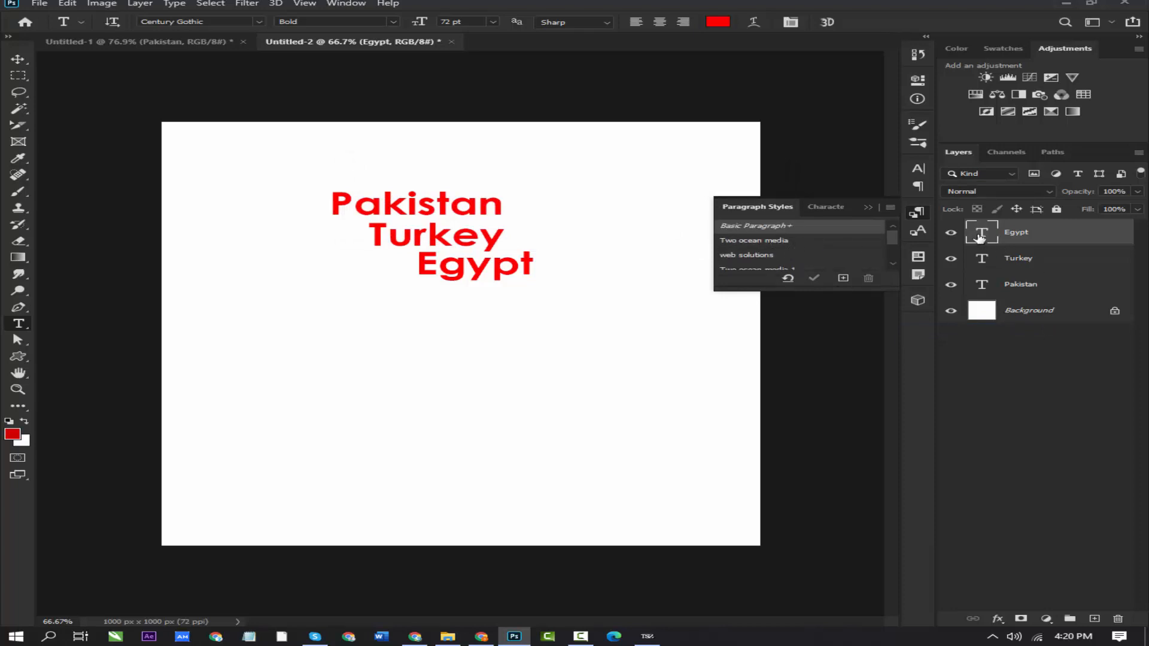
Apply the Two ocean media 1 paragraph style to the Egypt text, clearing its overrides, and move it down clear of Turkey
scroll(803, 261, down, 2)
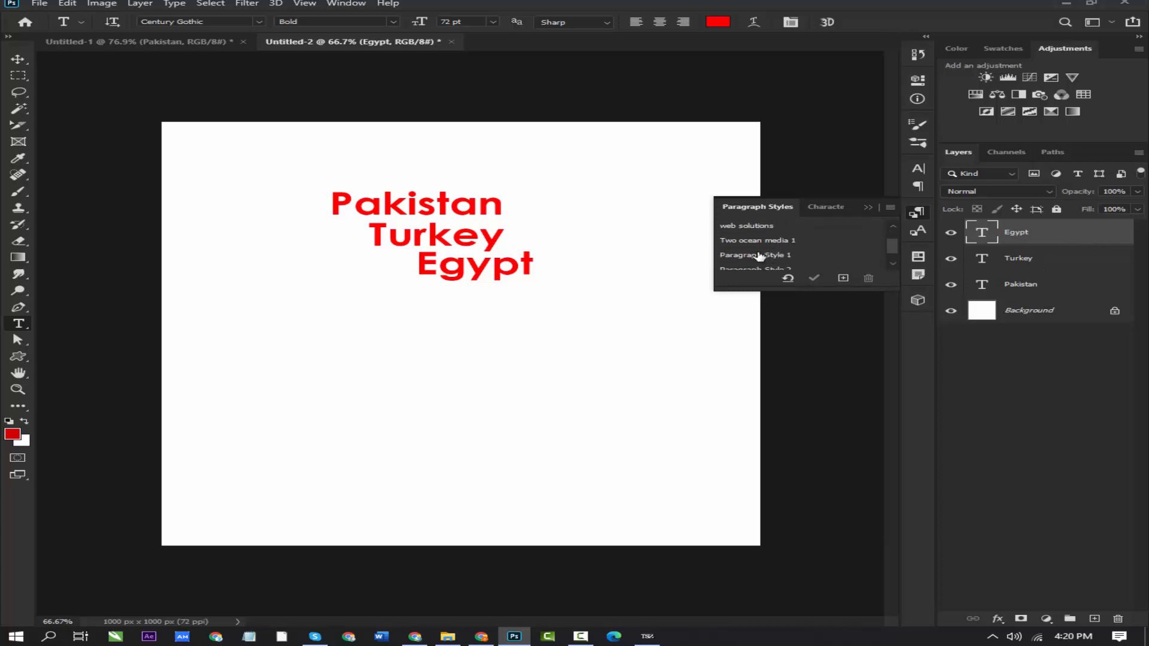
click(759, 240)
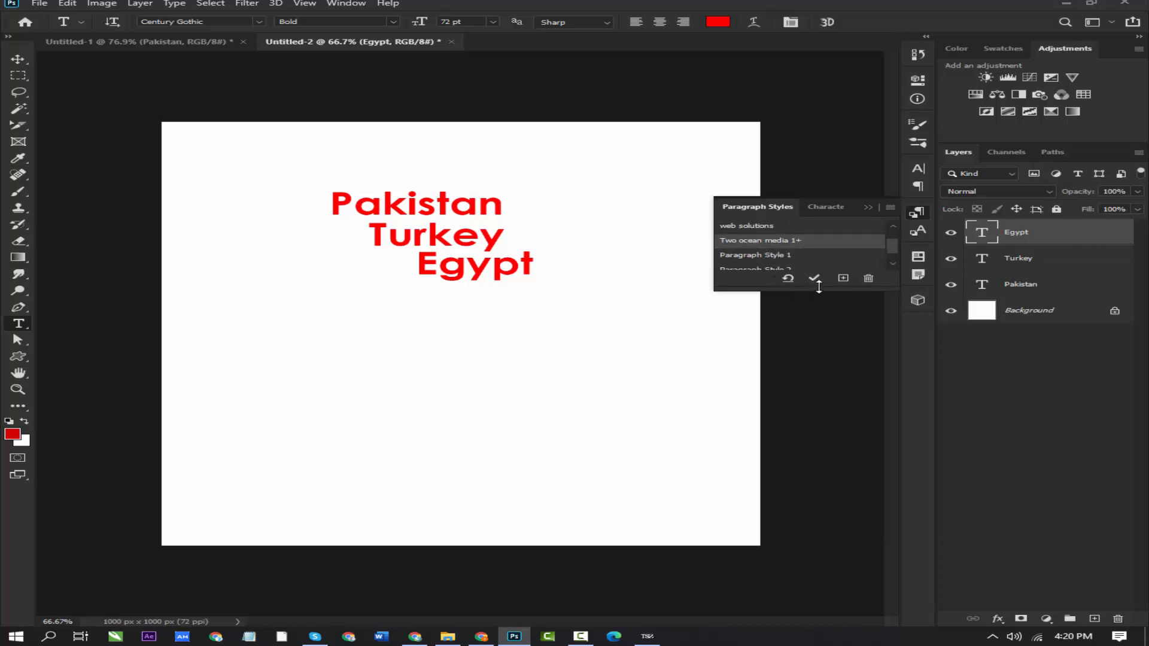
click(789, 279)
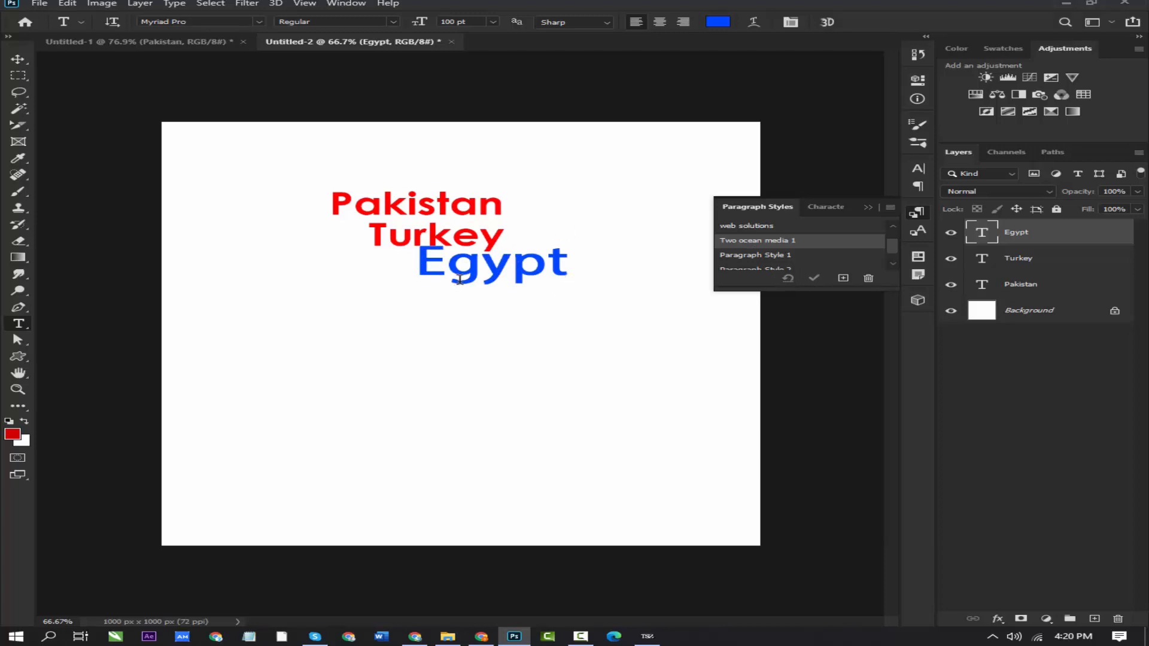
key(v)
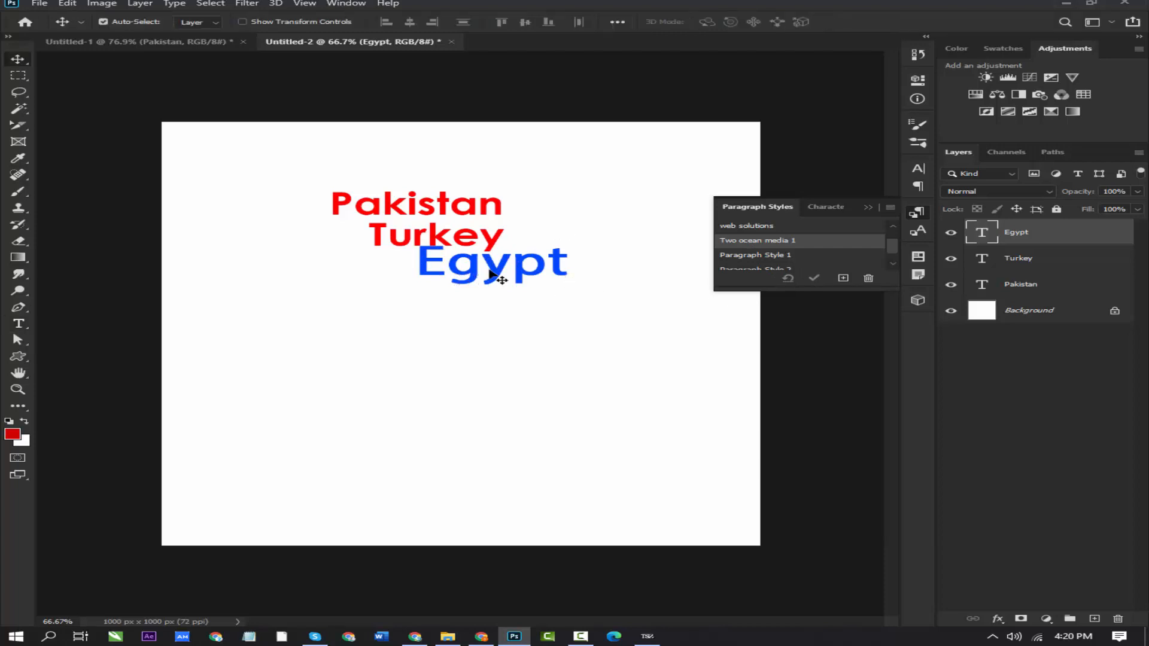
drag(492, 275, 460, 311)
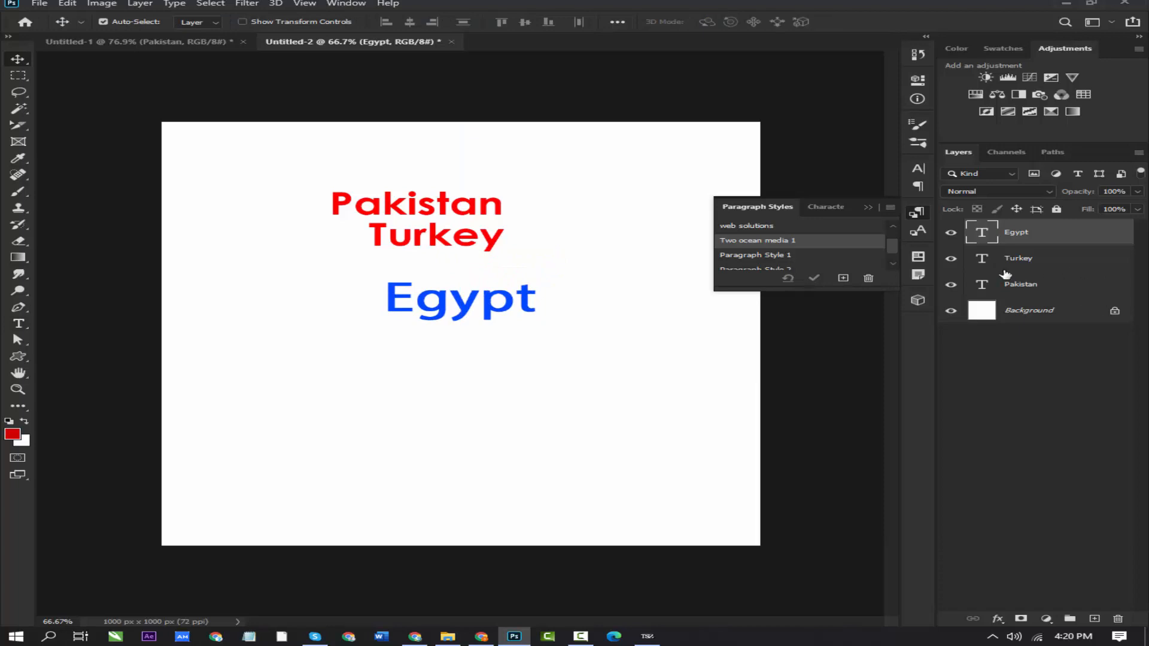
Apply the web solutions paragraph style to the Turkey text layer and clear its overrides
click(1001, 261)
scroll(759, 241, down, 1)
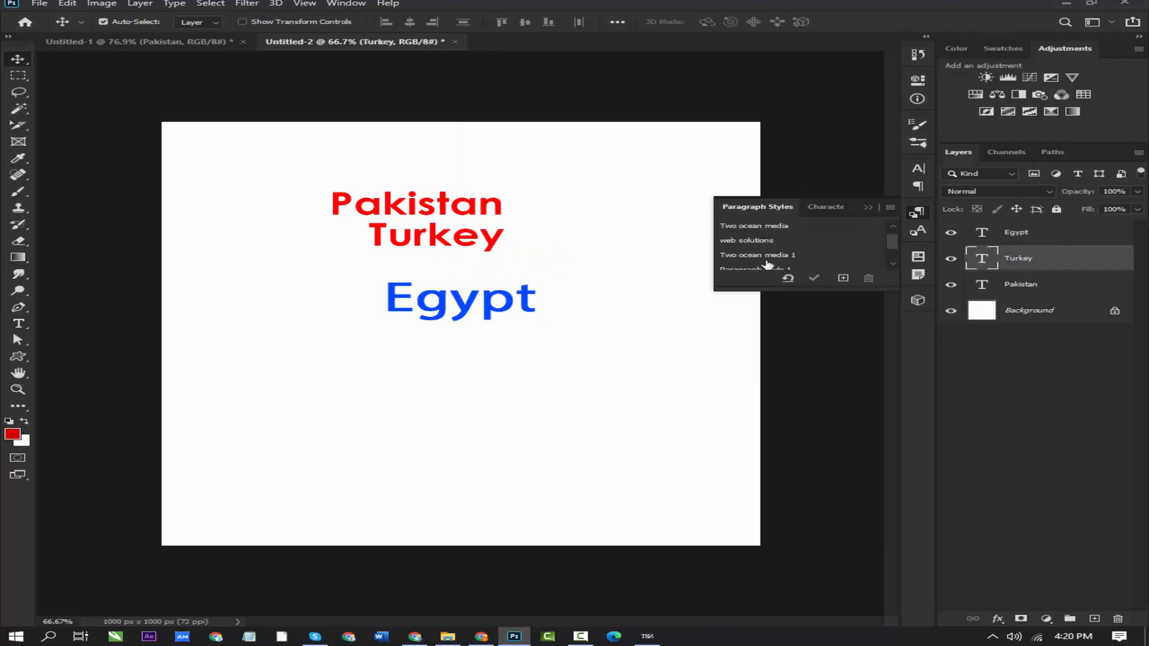
click(753, 243)
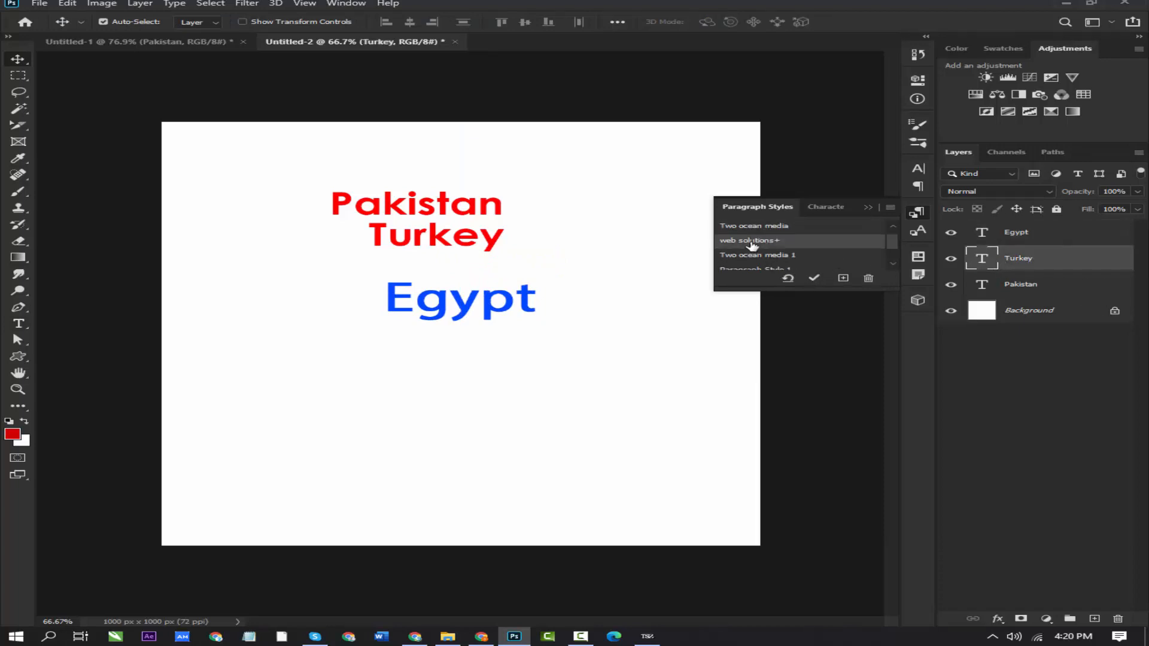
click(788, 279)
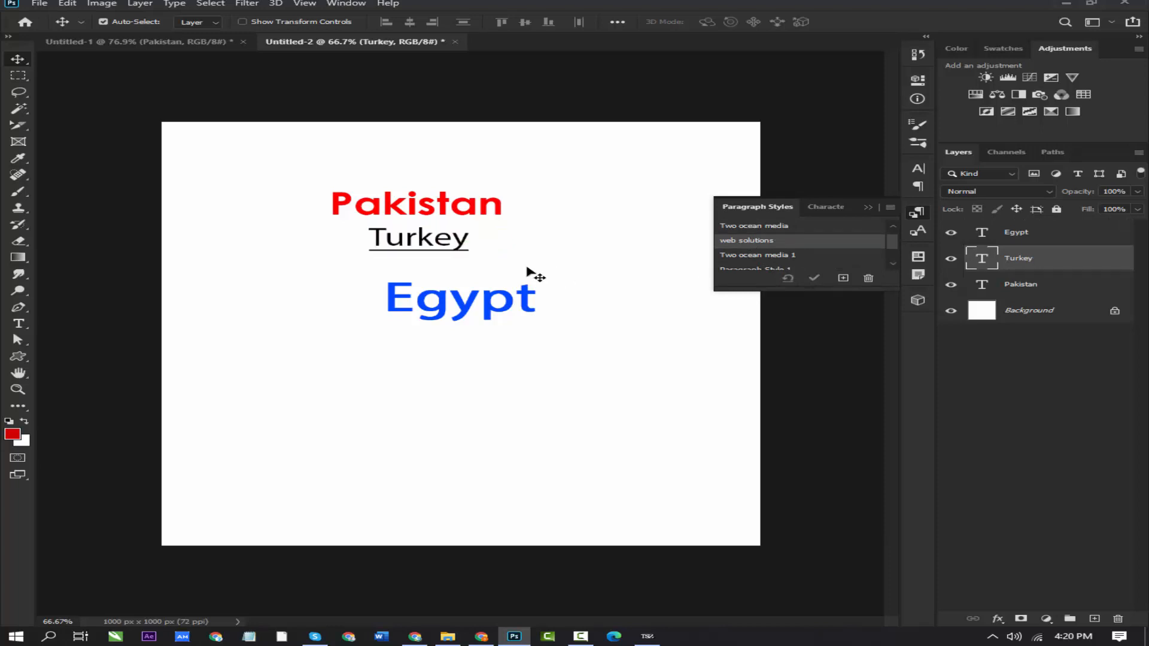
Apply the Two ocean media paragraph style to the Pakistan text layer and clear its overrides
click(987, 286)
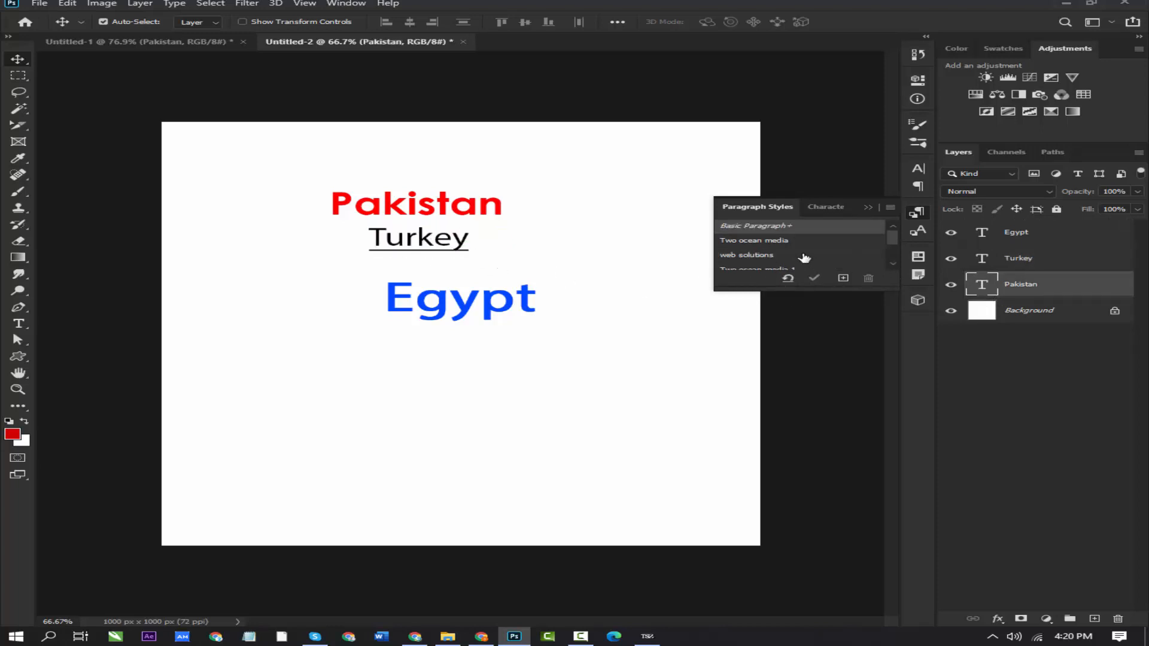
scroll(782, 257, down, 3)
scroll(778, 256, up, 2)
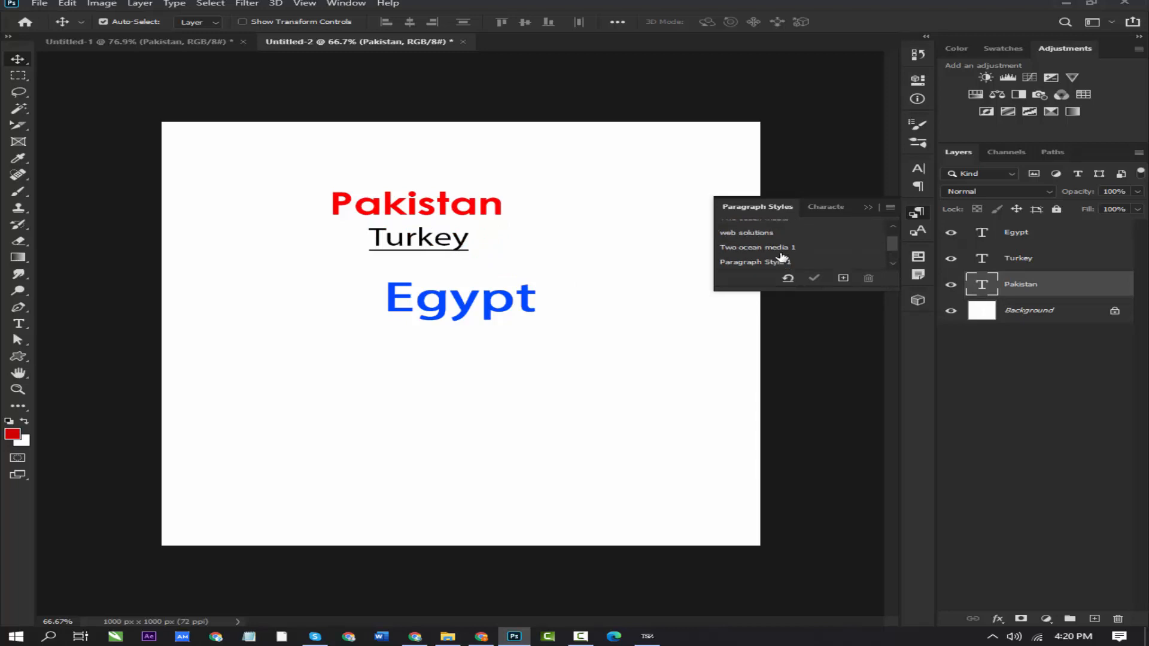
scroll(772, 256, down, 1)
scroll(766, 257, up, 1)
scroll(751, 245, up, 2)
click(751, 243)
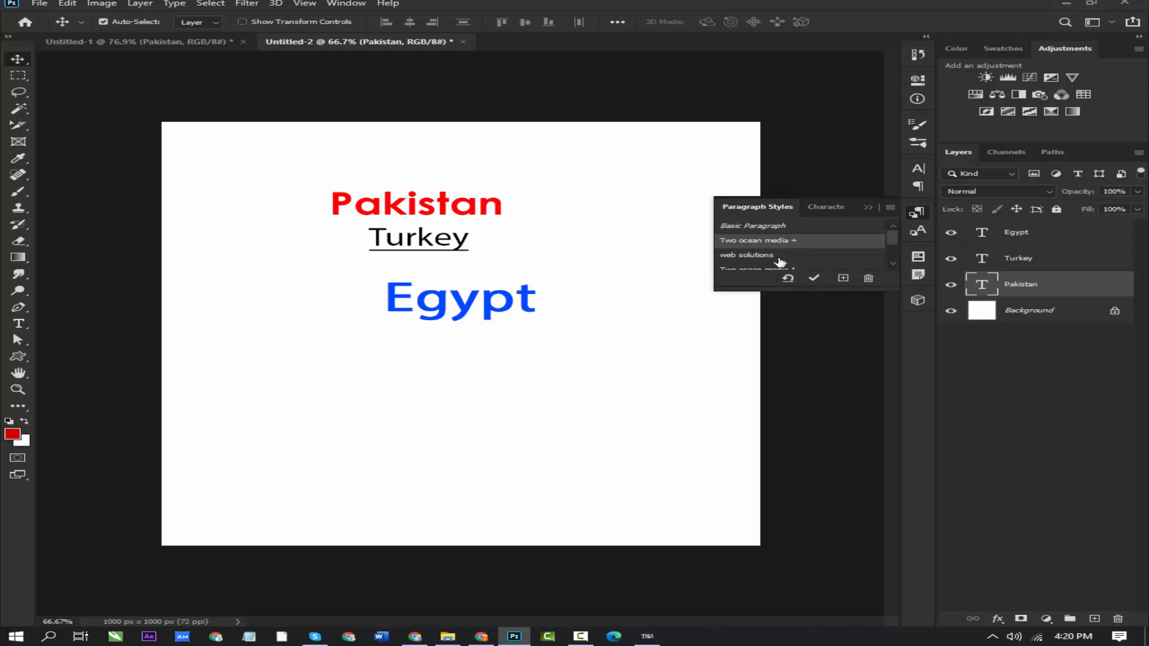
click(785, 279)
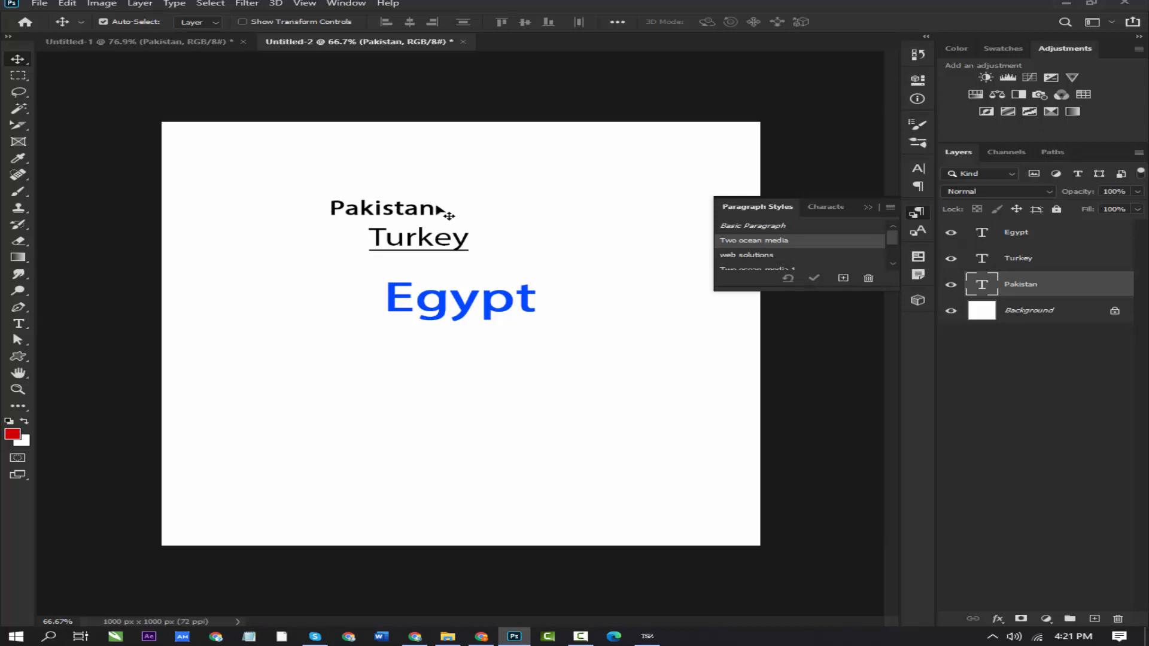
click(892, 208)
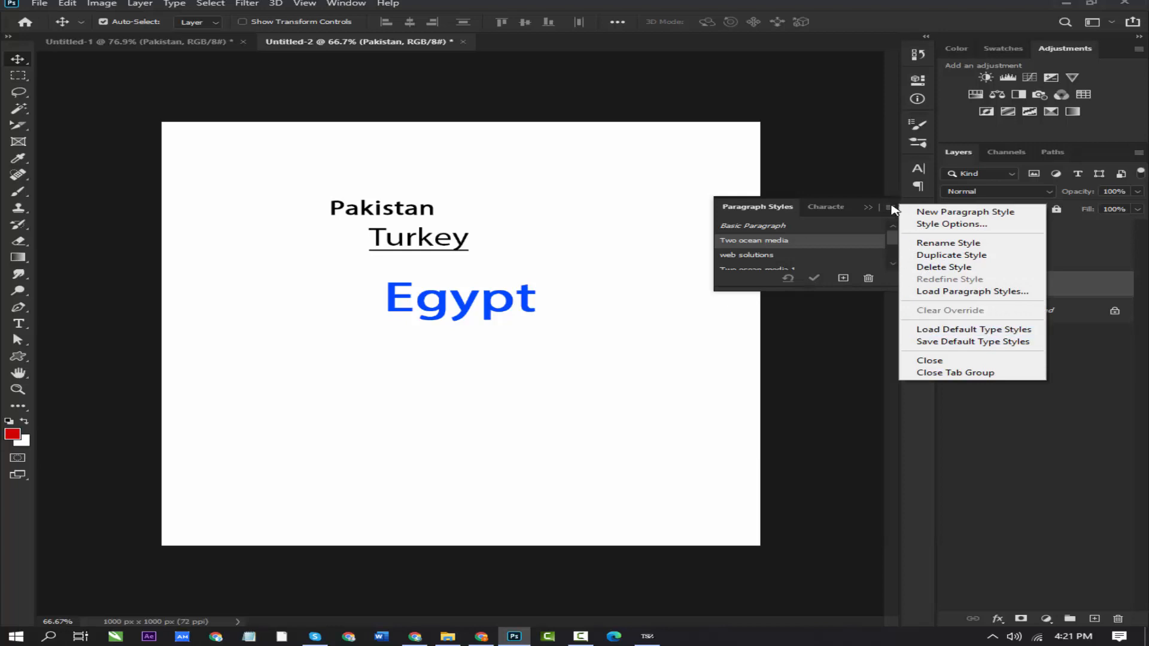
click(891, 208)
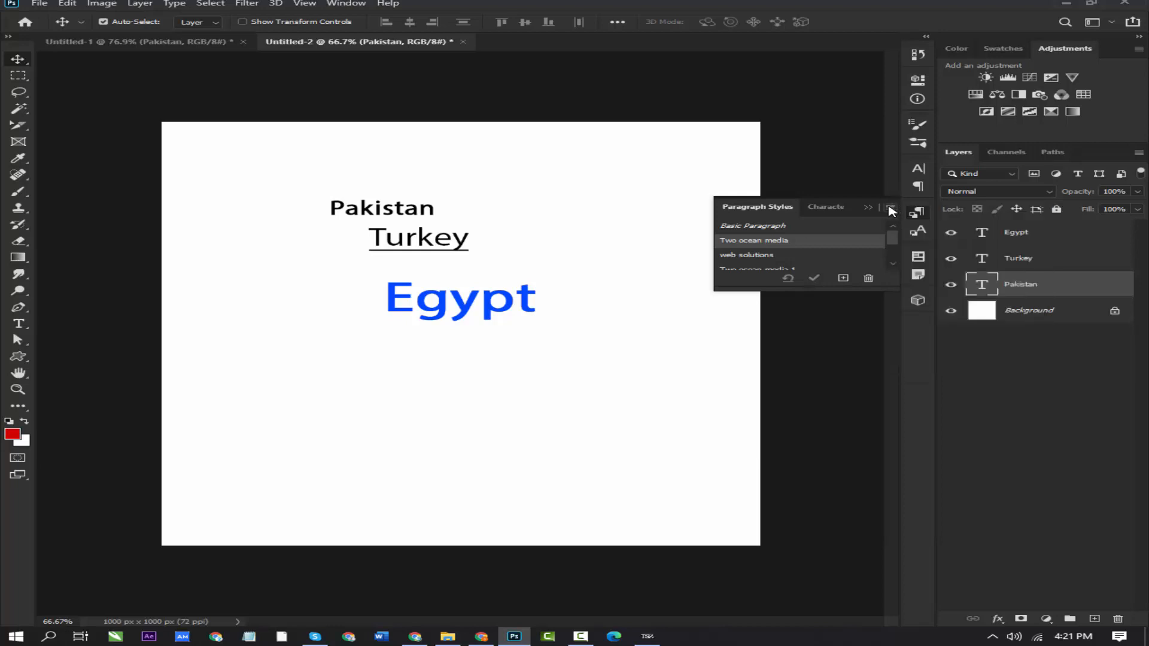
click(186, 5)
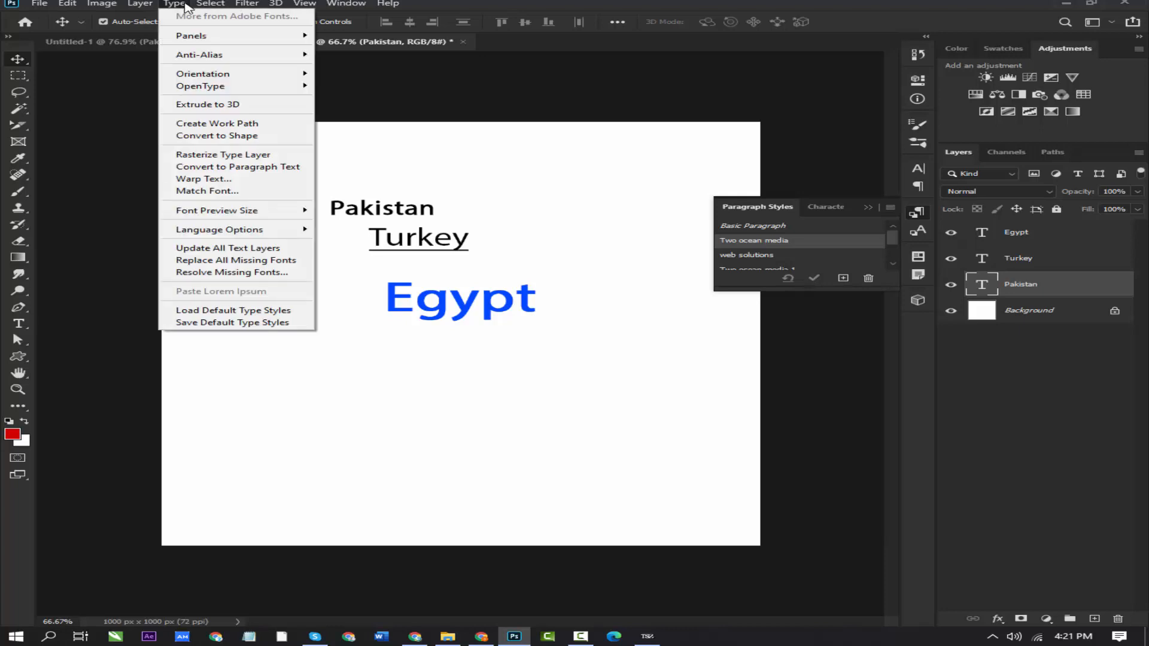
click(186, 4)
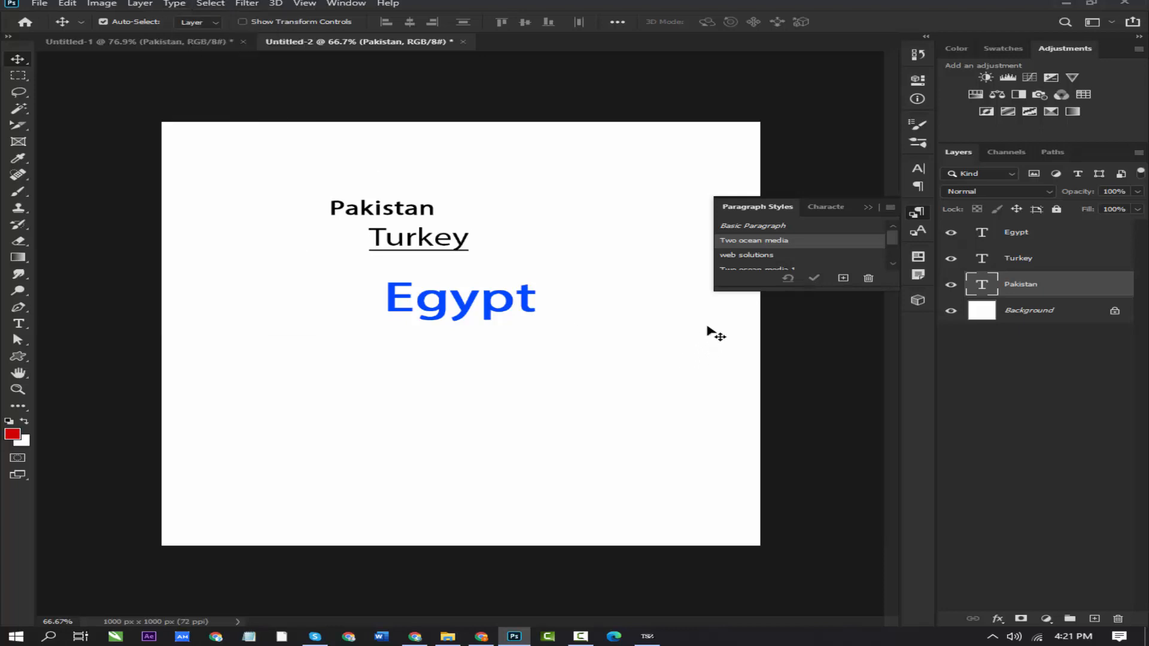